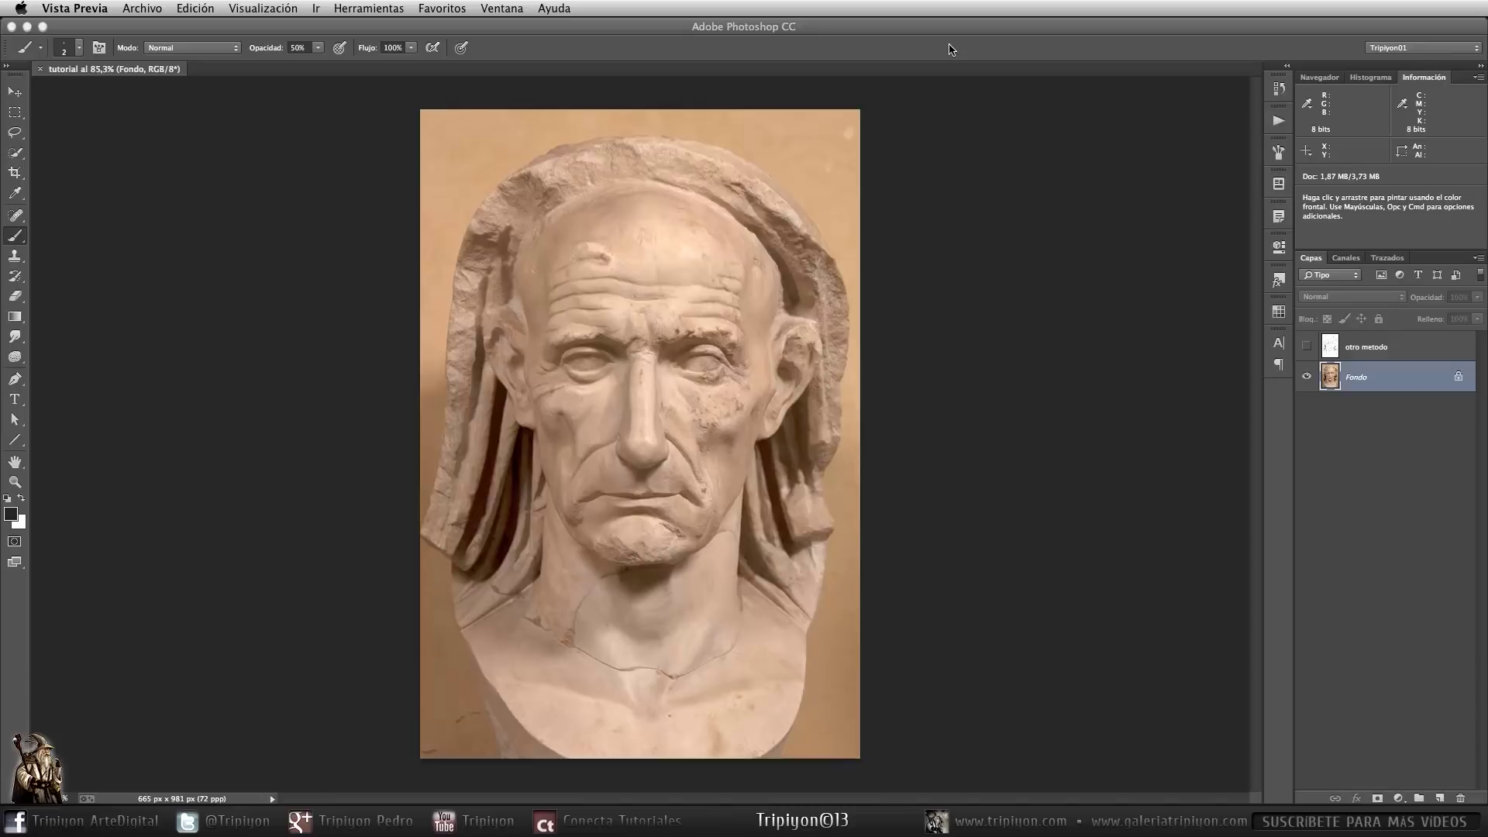
# Step: Preview the "otro metodo" layer over the statue photo and delete that layer
pyautogui.click(951, 49)
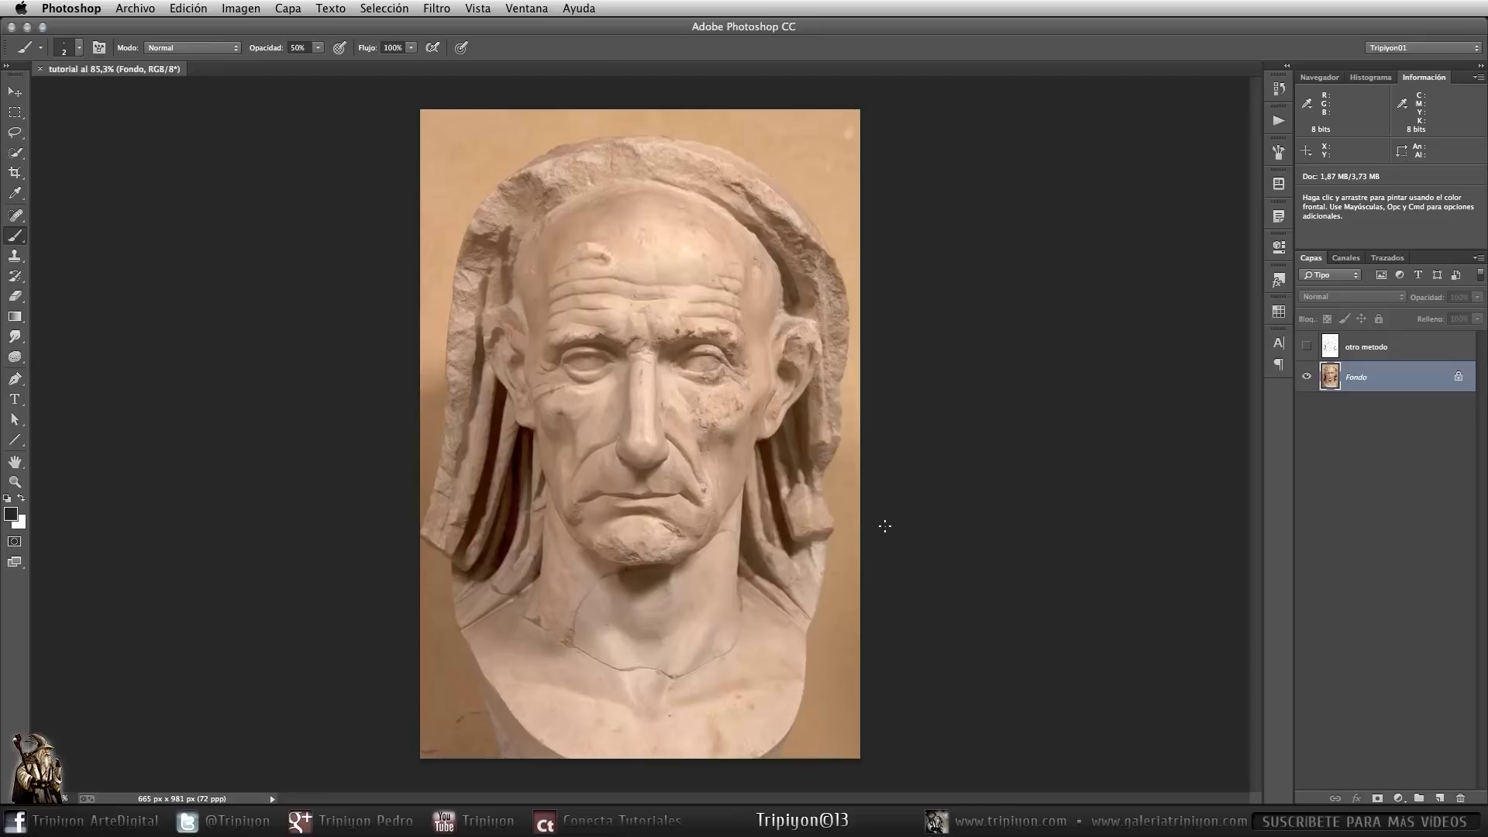
pyautogui.click(1306, 346)
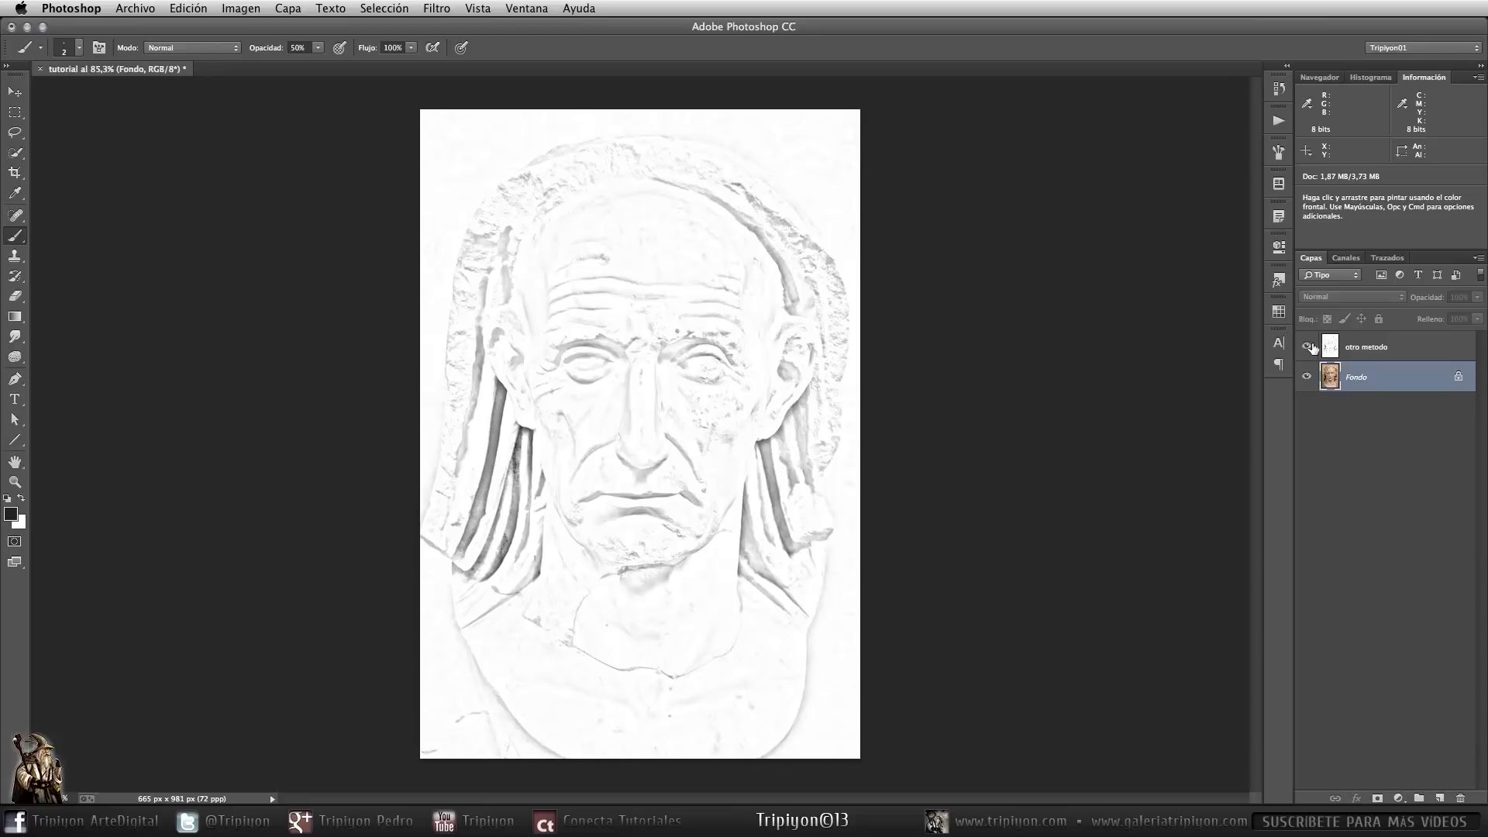
pyautogui.click(1308, 347)
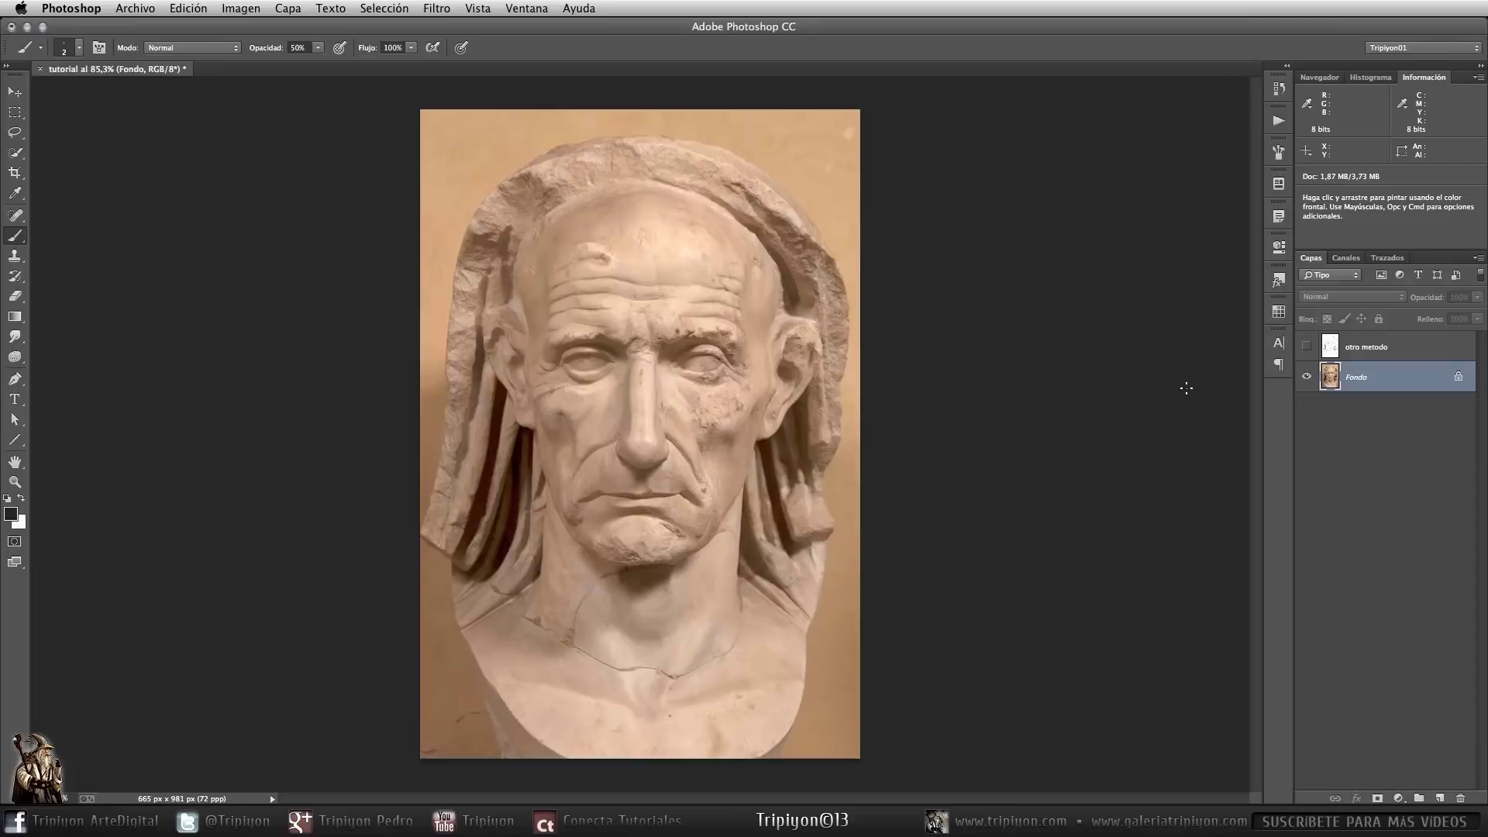
pyautogui.click(1409, 350)
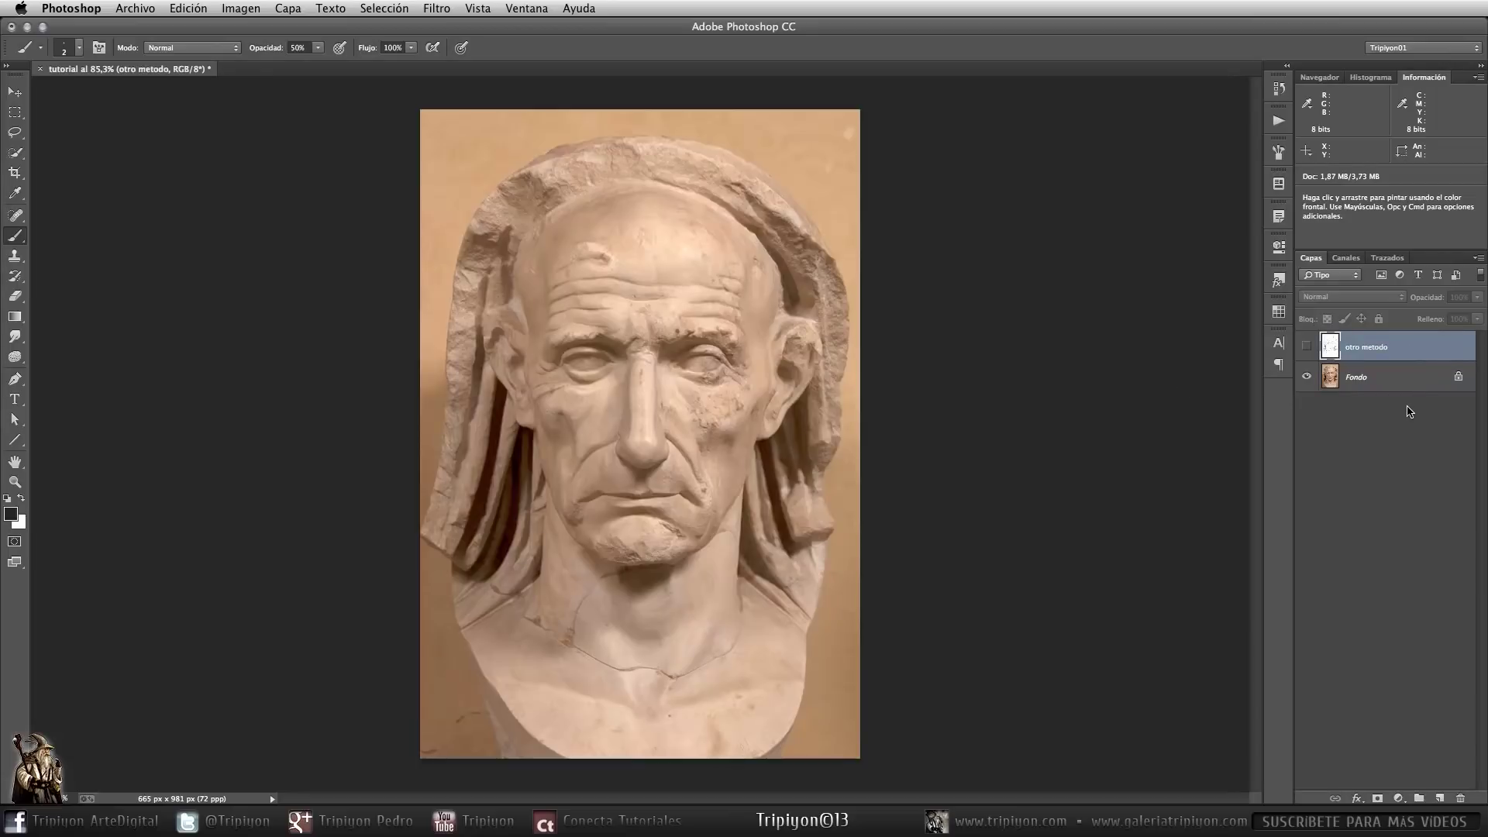
pyautogui.click(1460, 798)
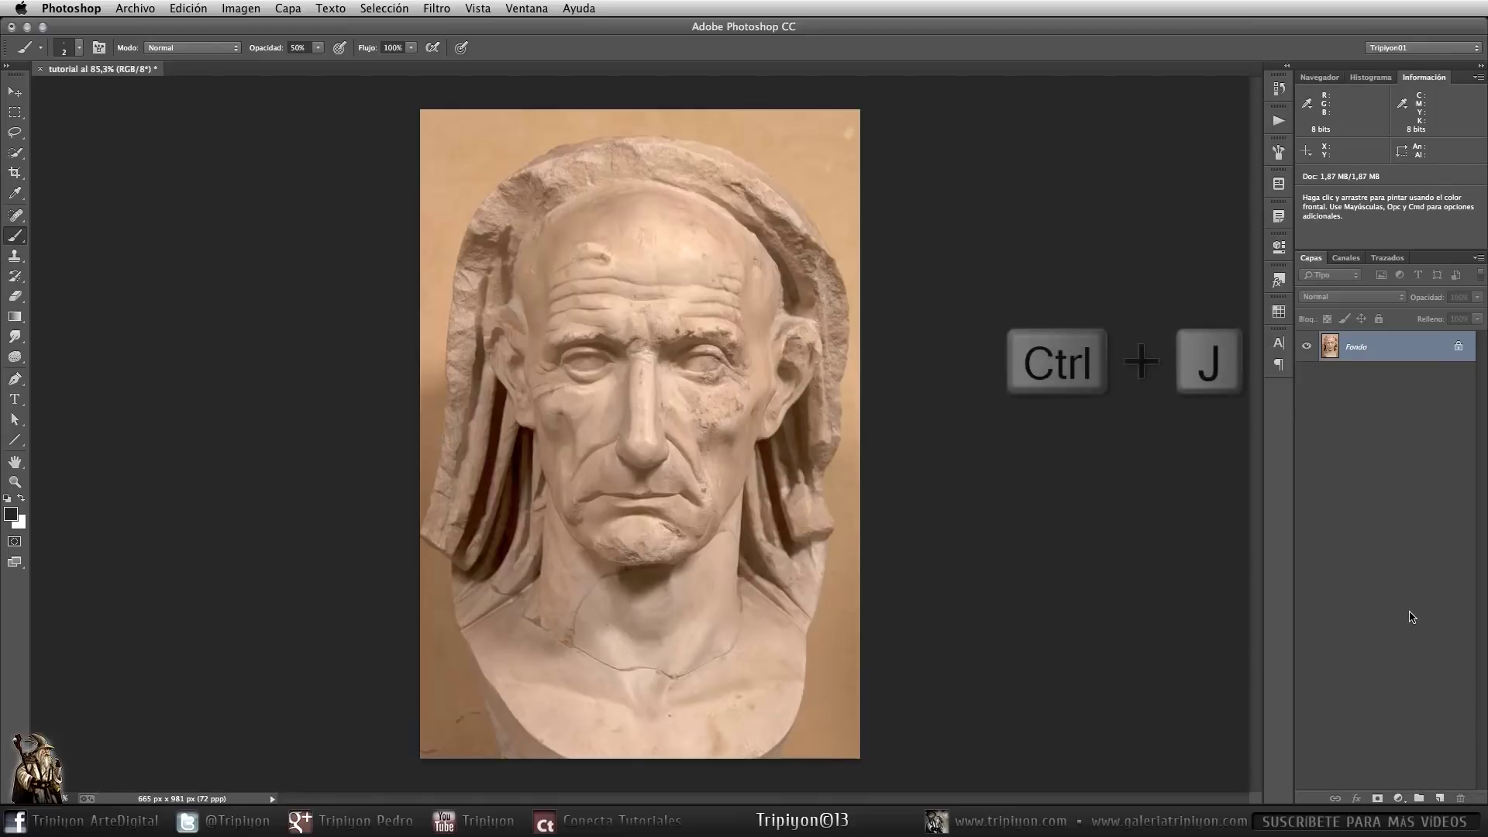
# Step: Duplicate the Fondo layer twice and desaturate both copies
pyautogui.hotkey('ctrl', 'j')
pyautogui.hotkey('ctrl', 'j')
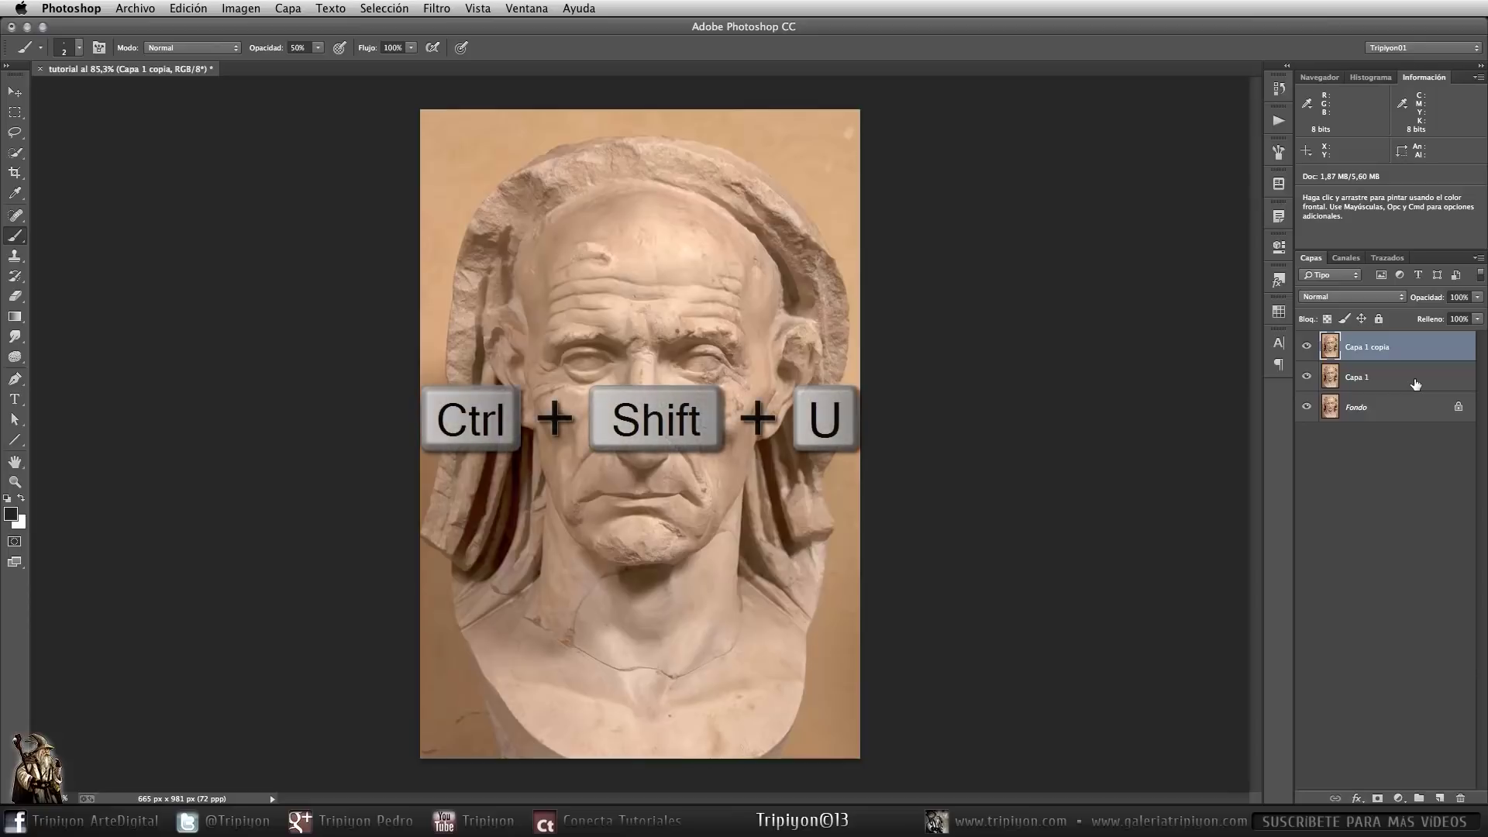
pyautogui.hotkey('ctrl', 'shift', 'u')
pyautogui.click(253, 9)
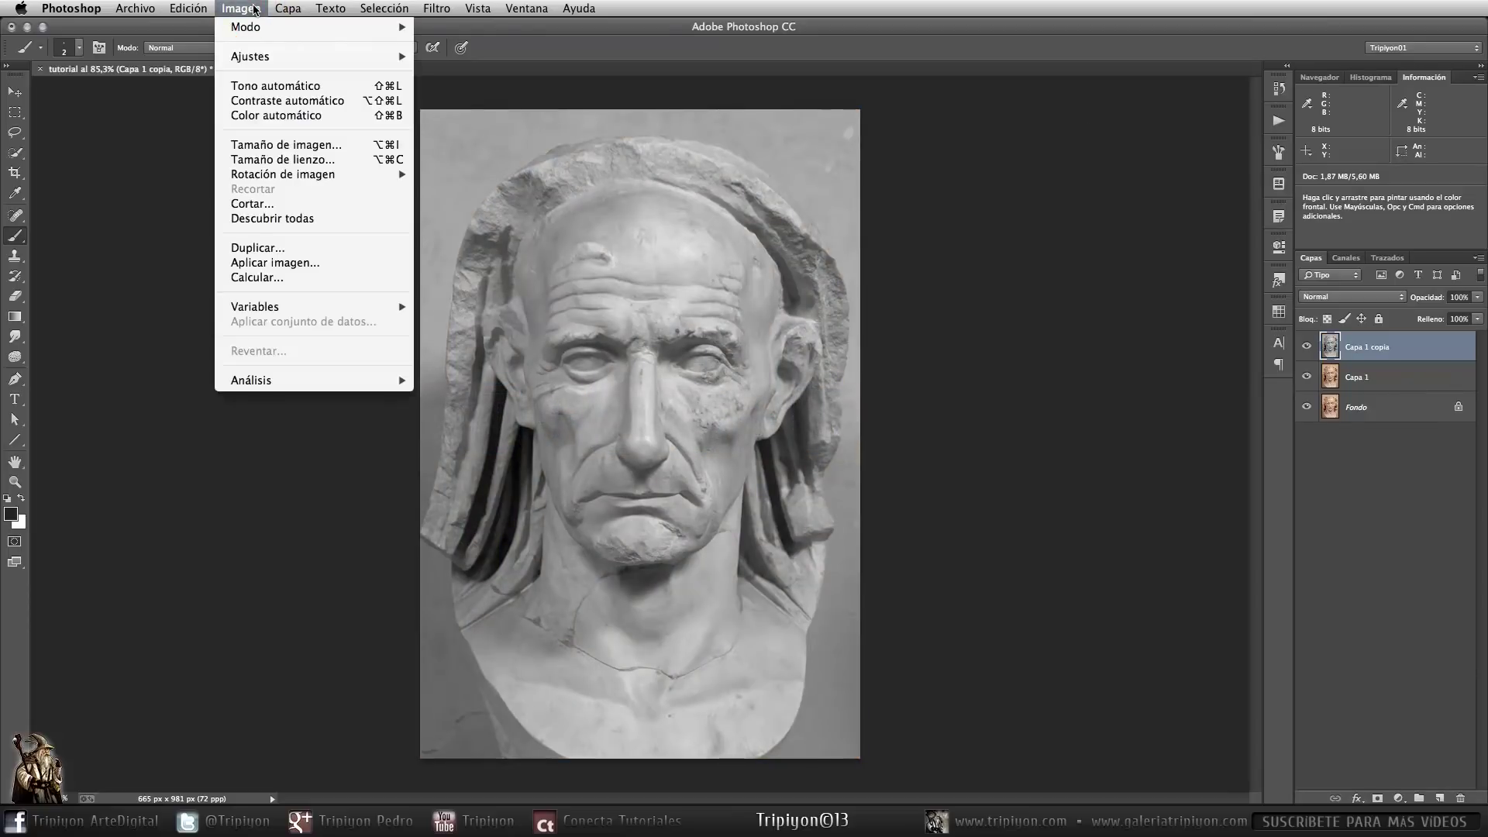
pyautogui.moveTo(260, 55)
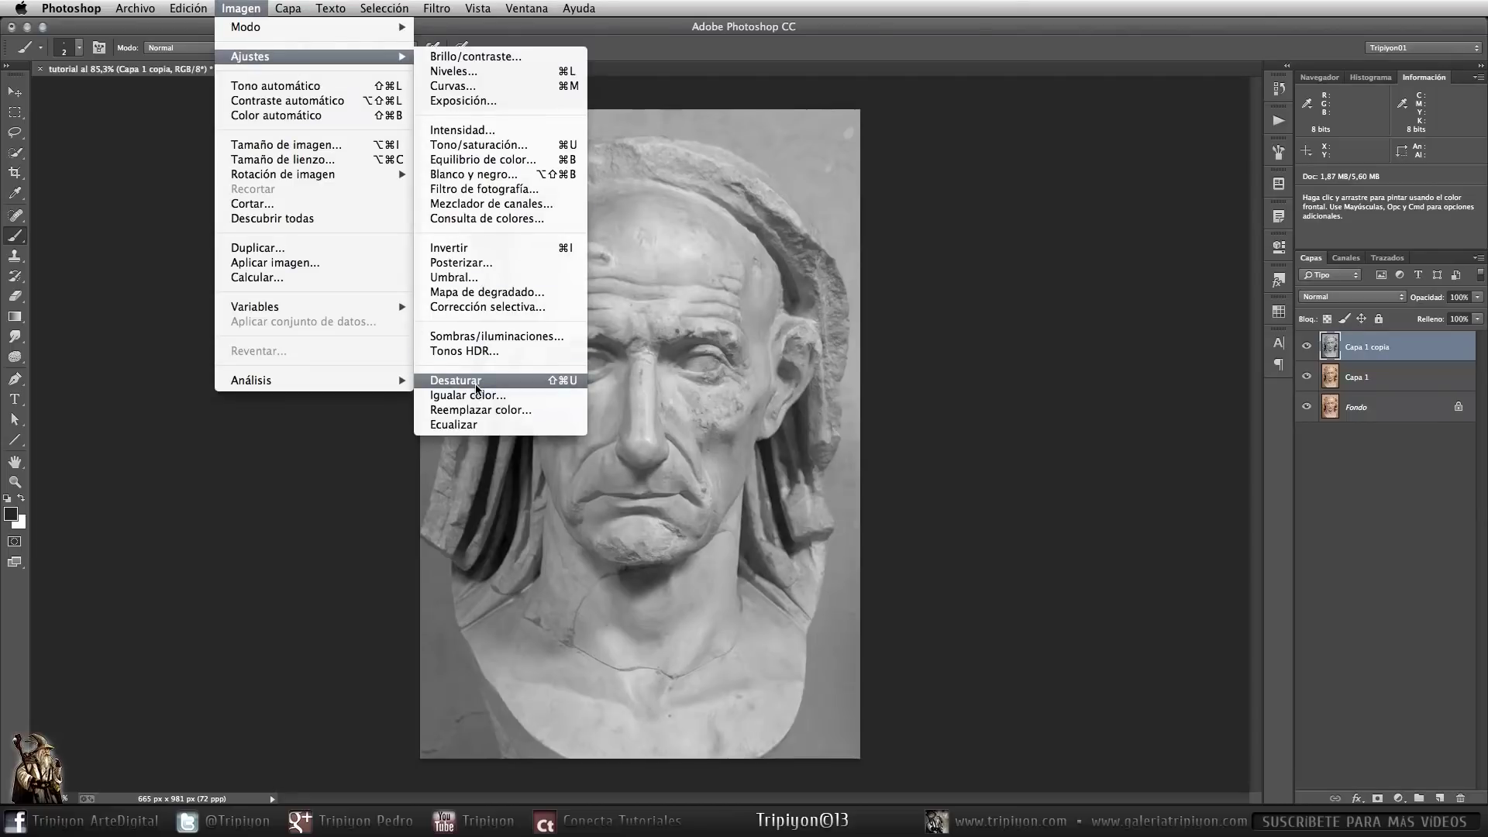
pyautogui.click(455, 380)
pyautogui.click(1377, 380)
pyautogui.press('shift+super+u')
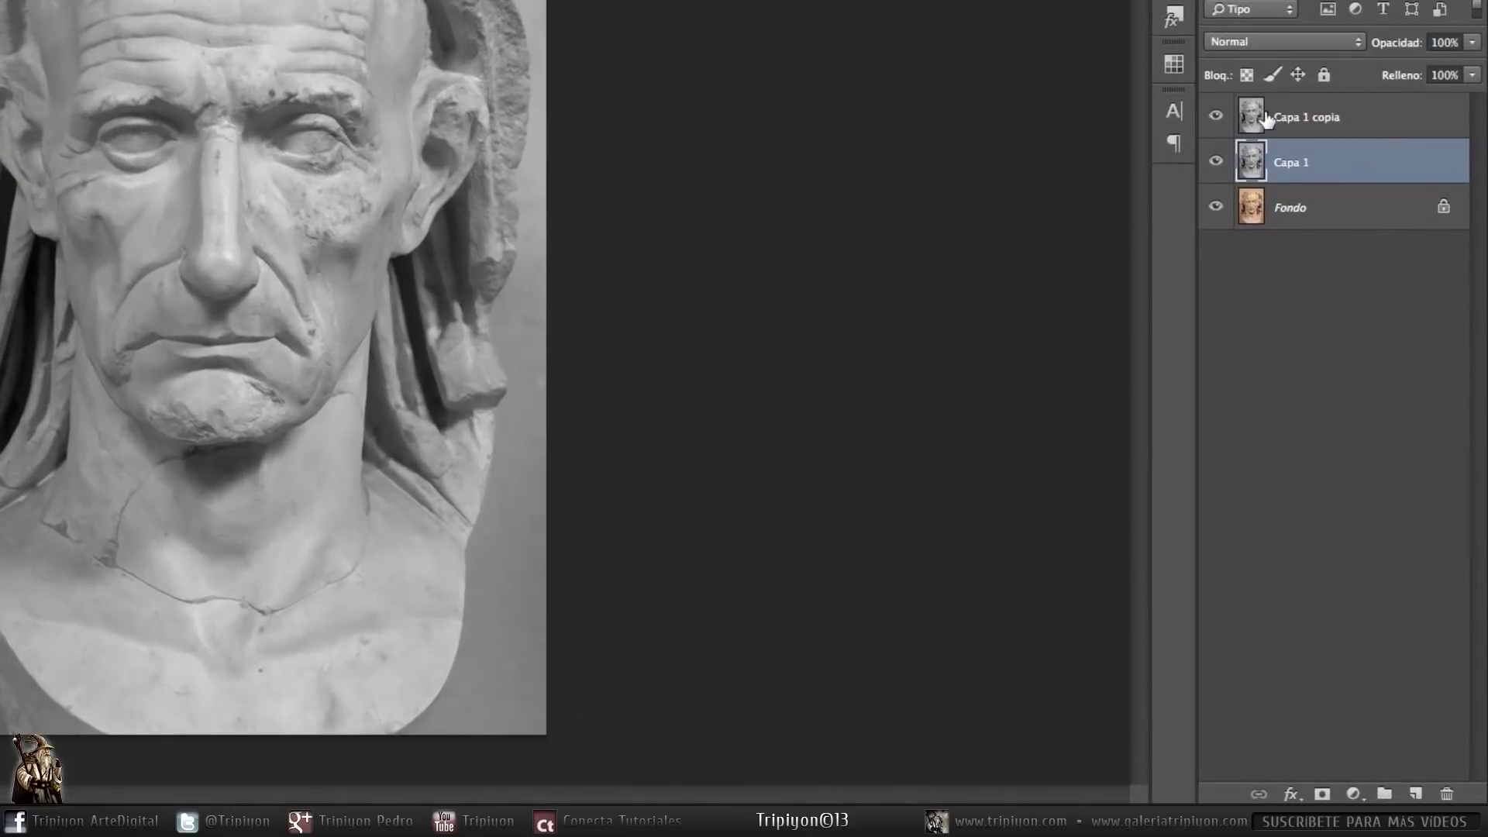
# Step: Hide both desaturated copies and add a new layer named "base" directly above Fondo
pyautogui.click(1215, 116)
pyautogui.click(1215, 161)
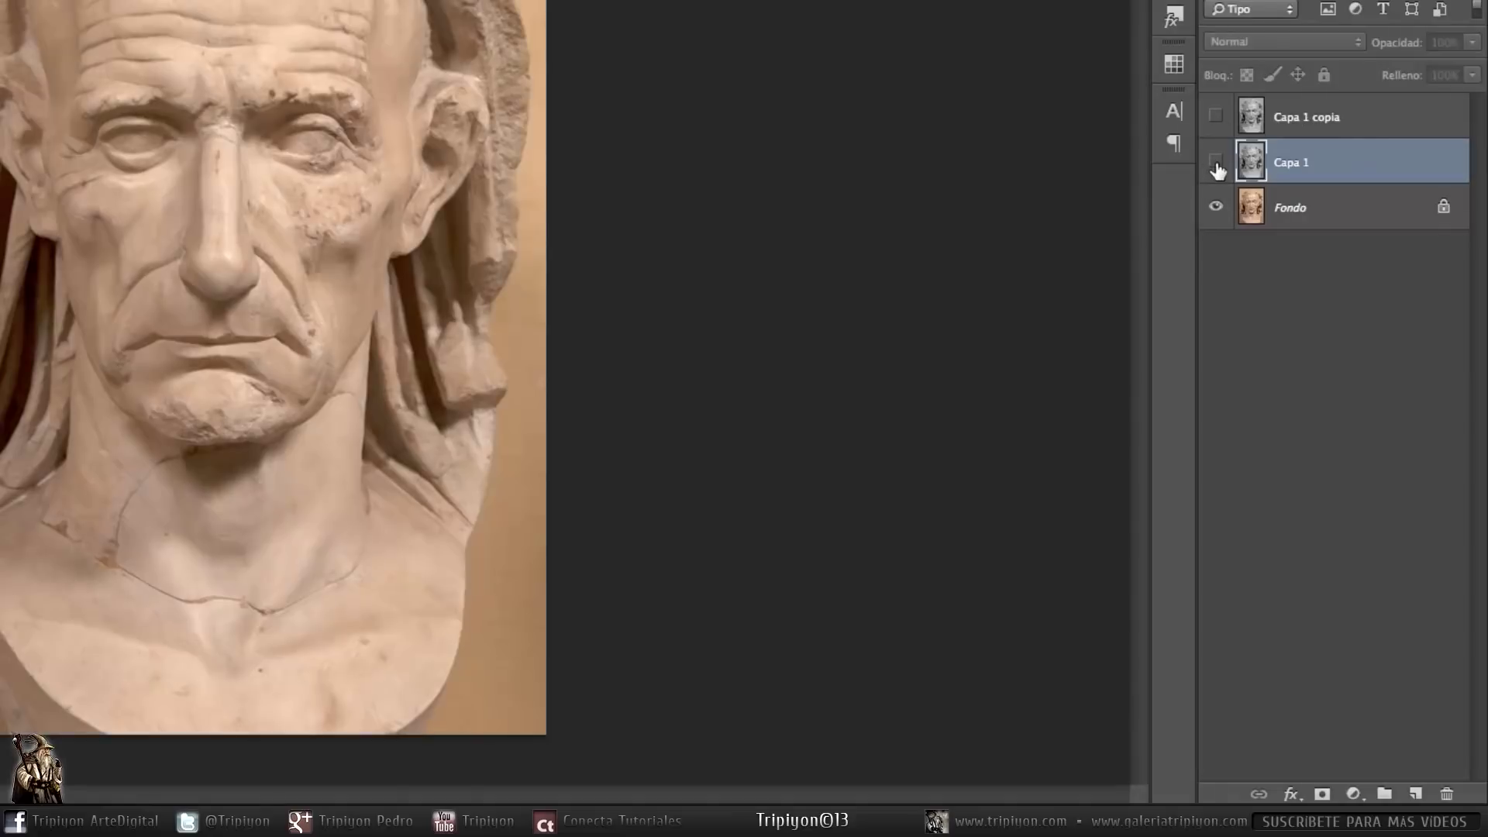
pyautogui.click(1356, 211)
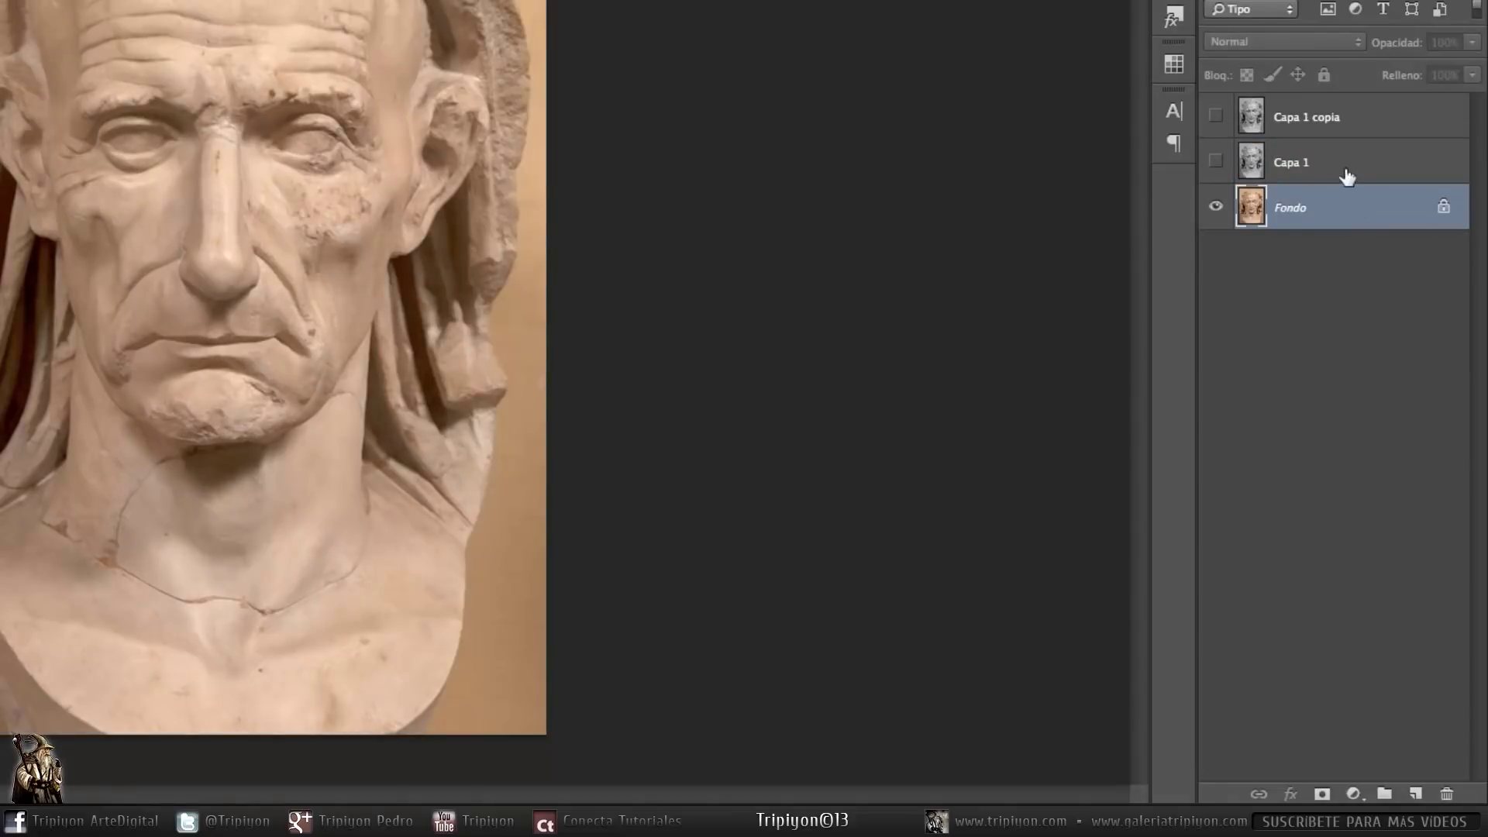
pyautogui.click(1414, 794)
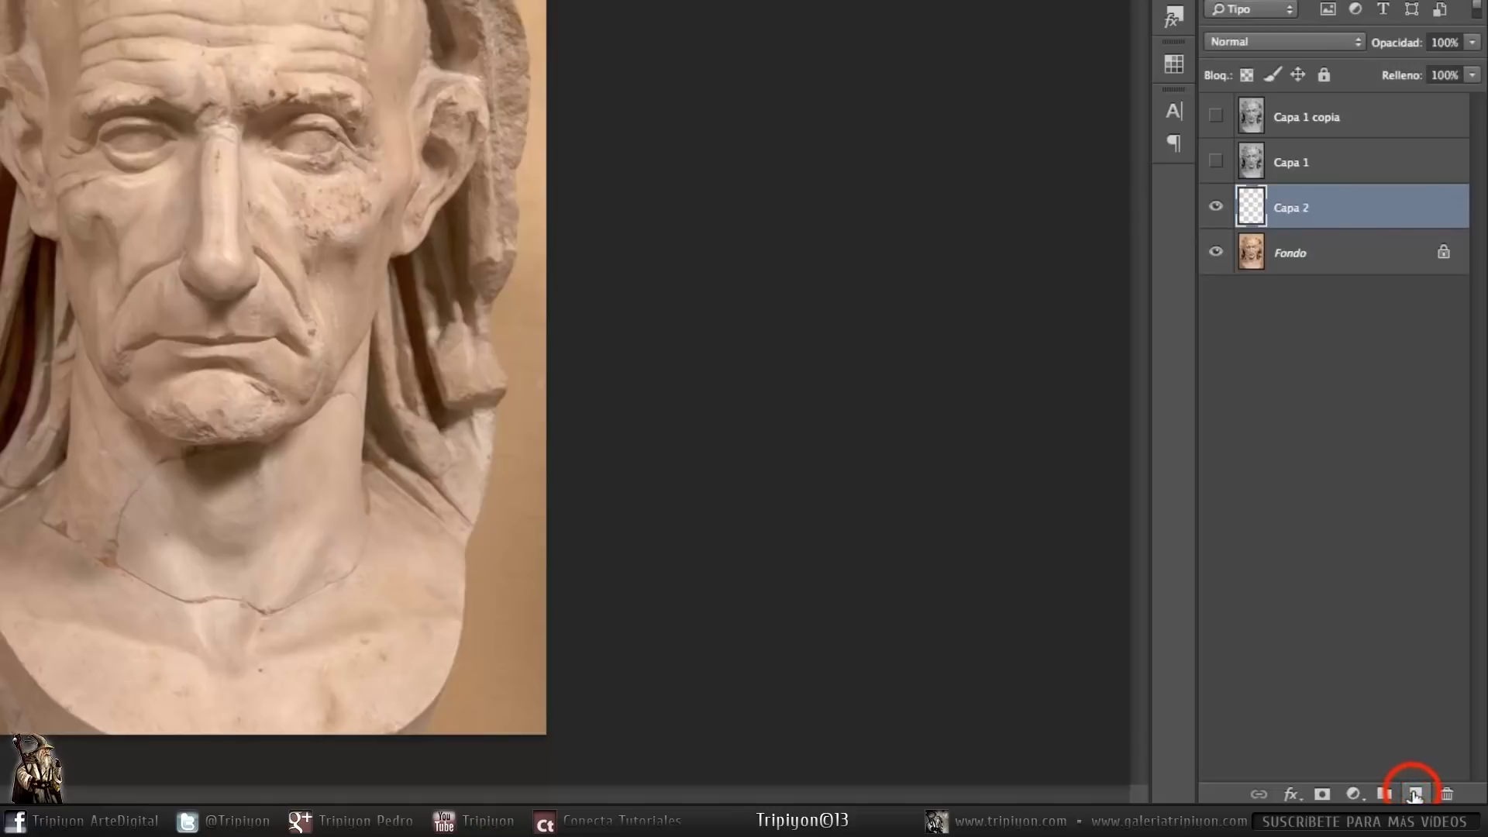
pyautogui.doubleClick(1297, 207)
pyautogui.write('base')
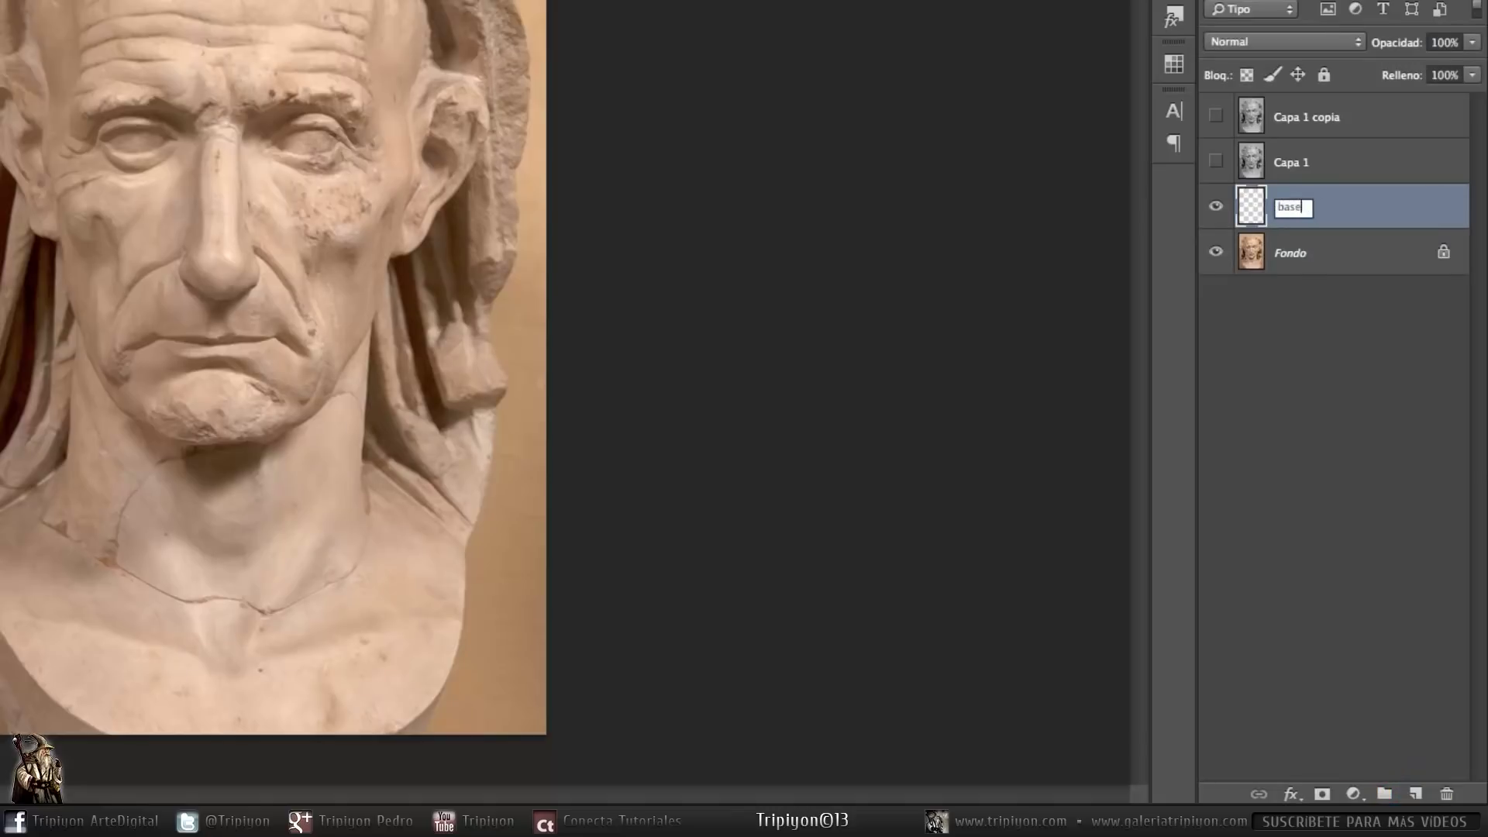
pyautogui.press('Return')
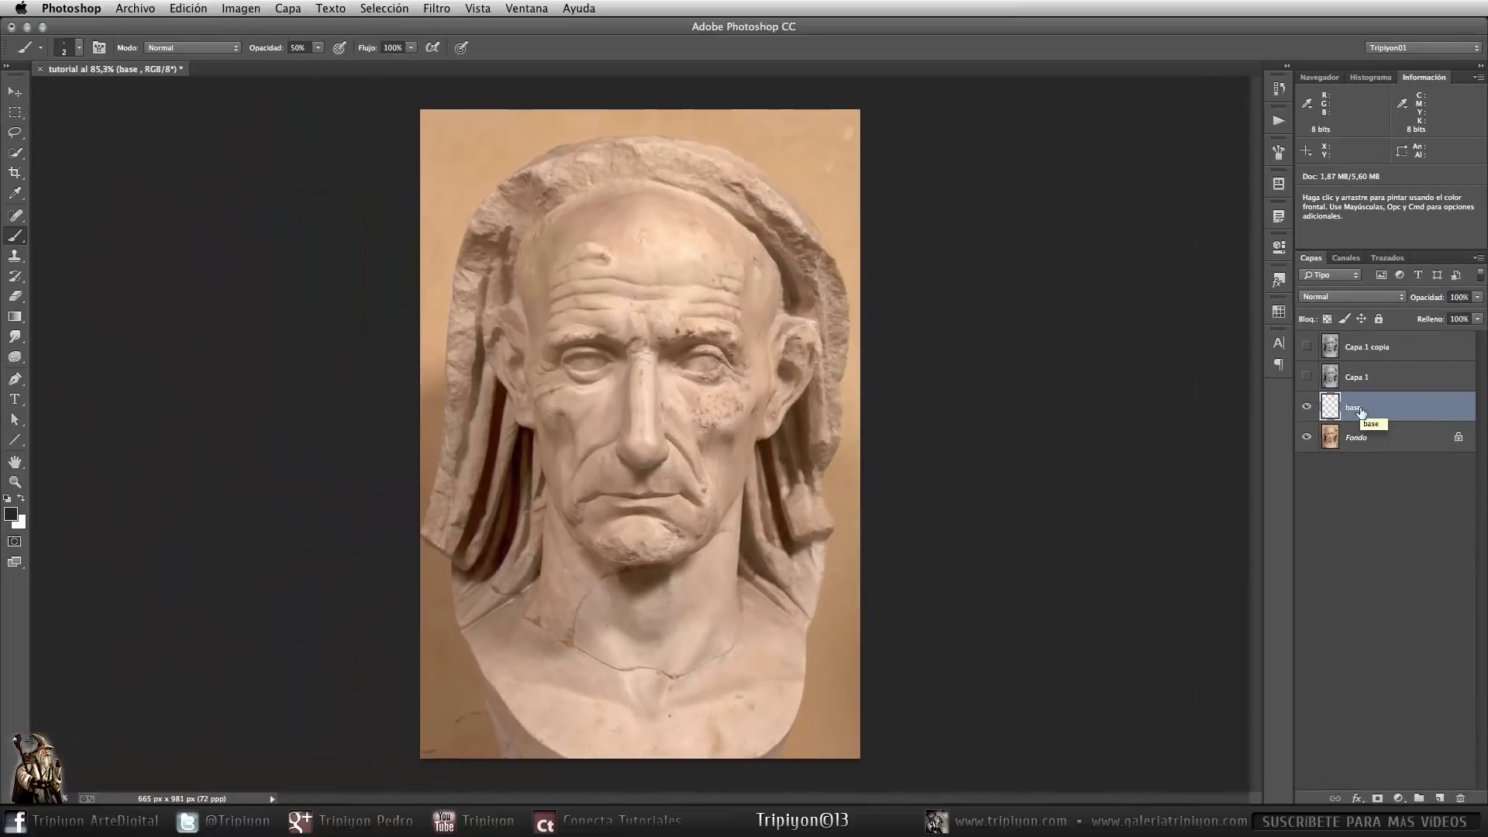
# Step: Fill the base layer with white and cover it with a pale pinkish pattern from the Papel en color set
pyautogui.press('d')
pyautogui.hotkey('ctrl', 'BackSpace')
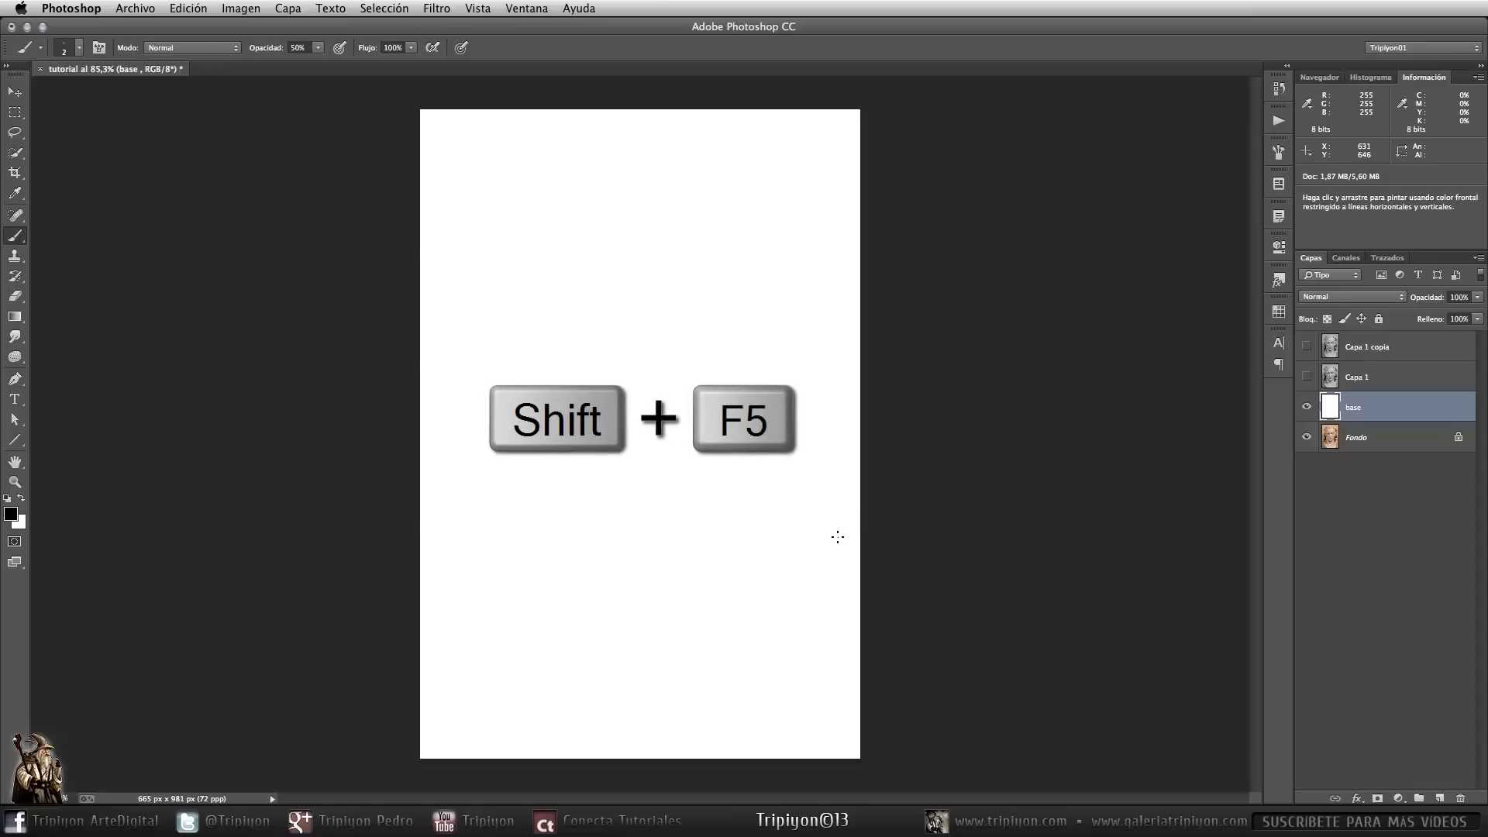
pyautogui.hotkey('shift', 'F5')
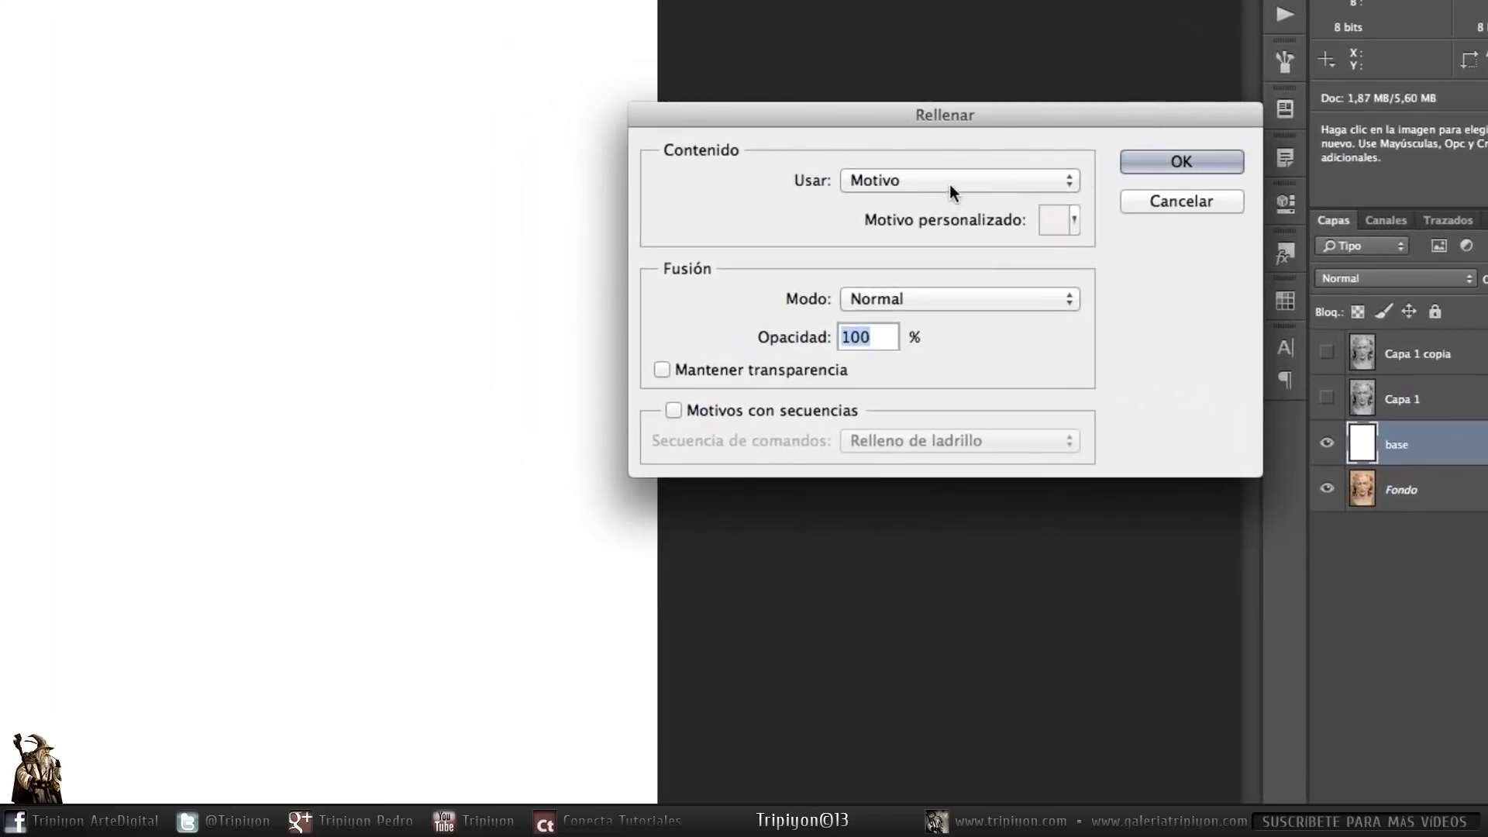
pyautogui.click(1074, 222)
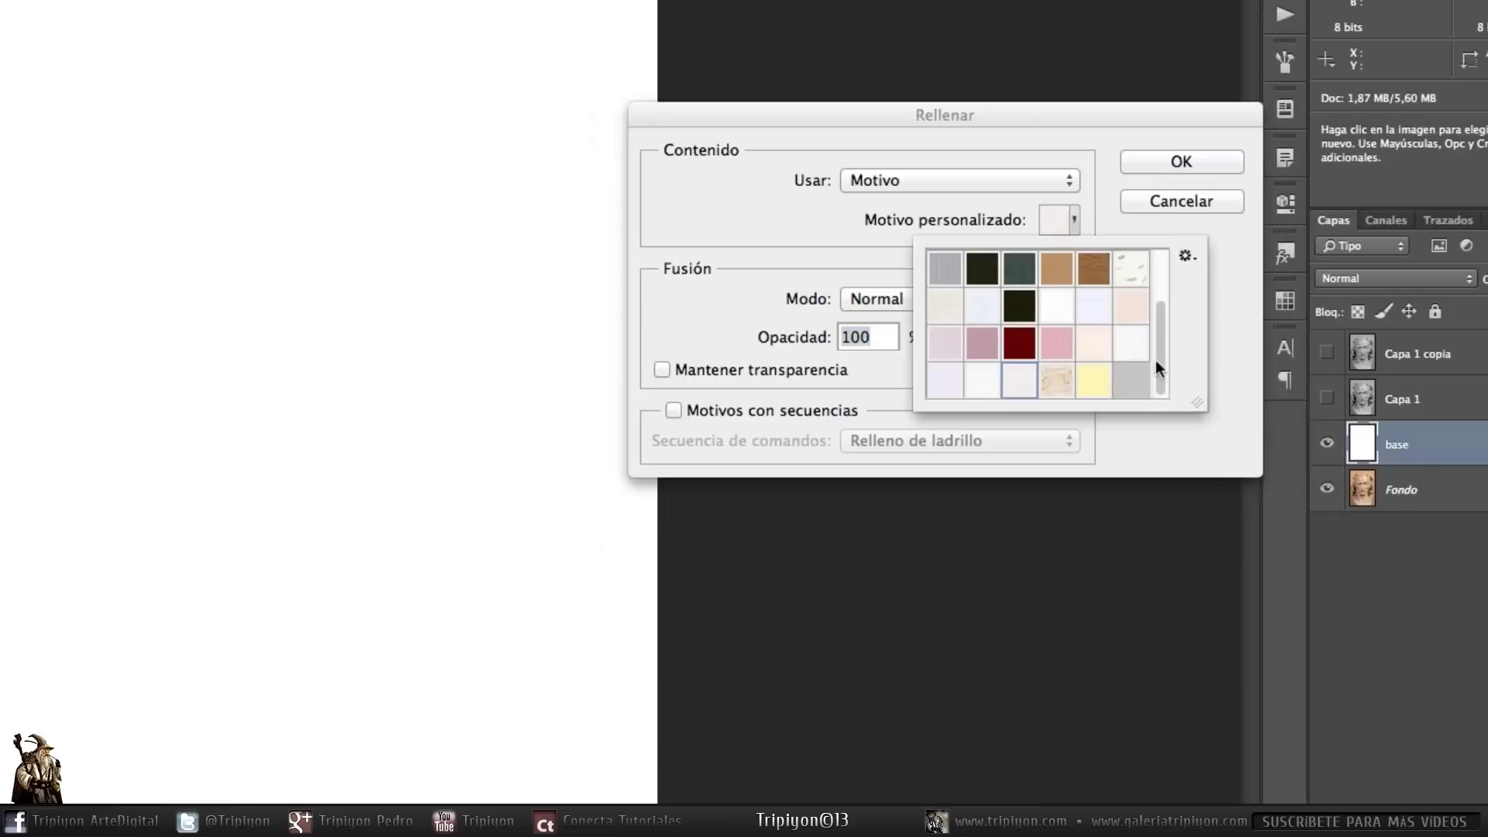
pyautogui.click(1187, 259)
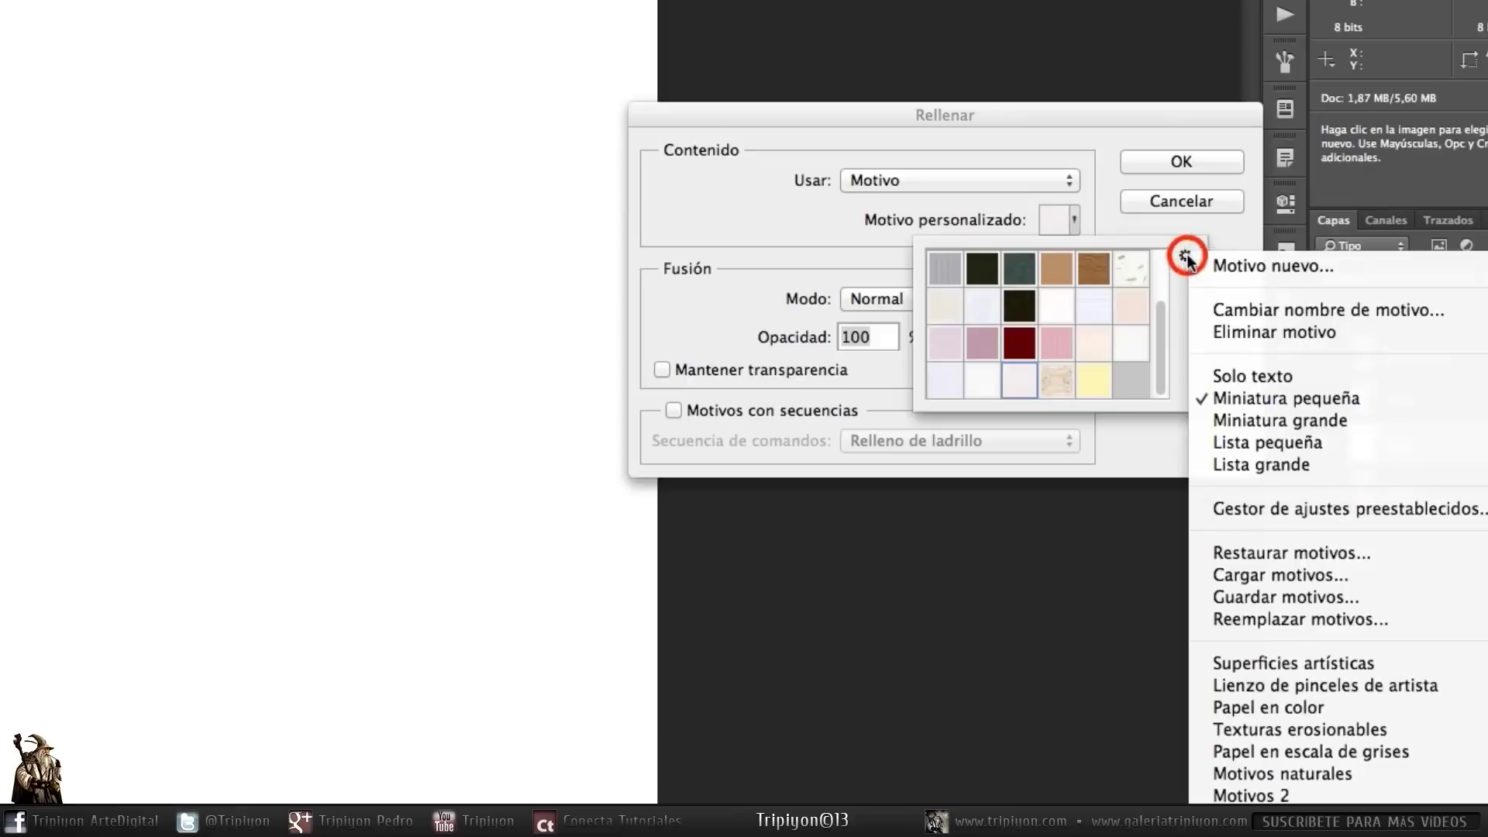
pyautogui.click(1259, 709)
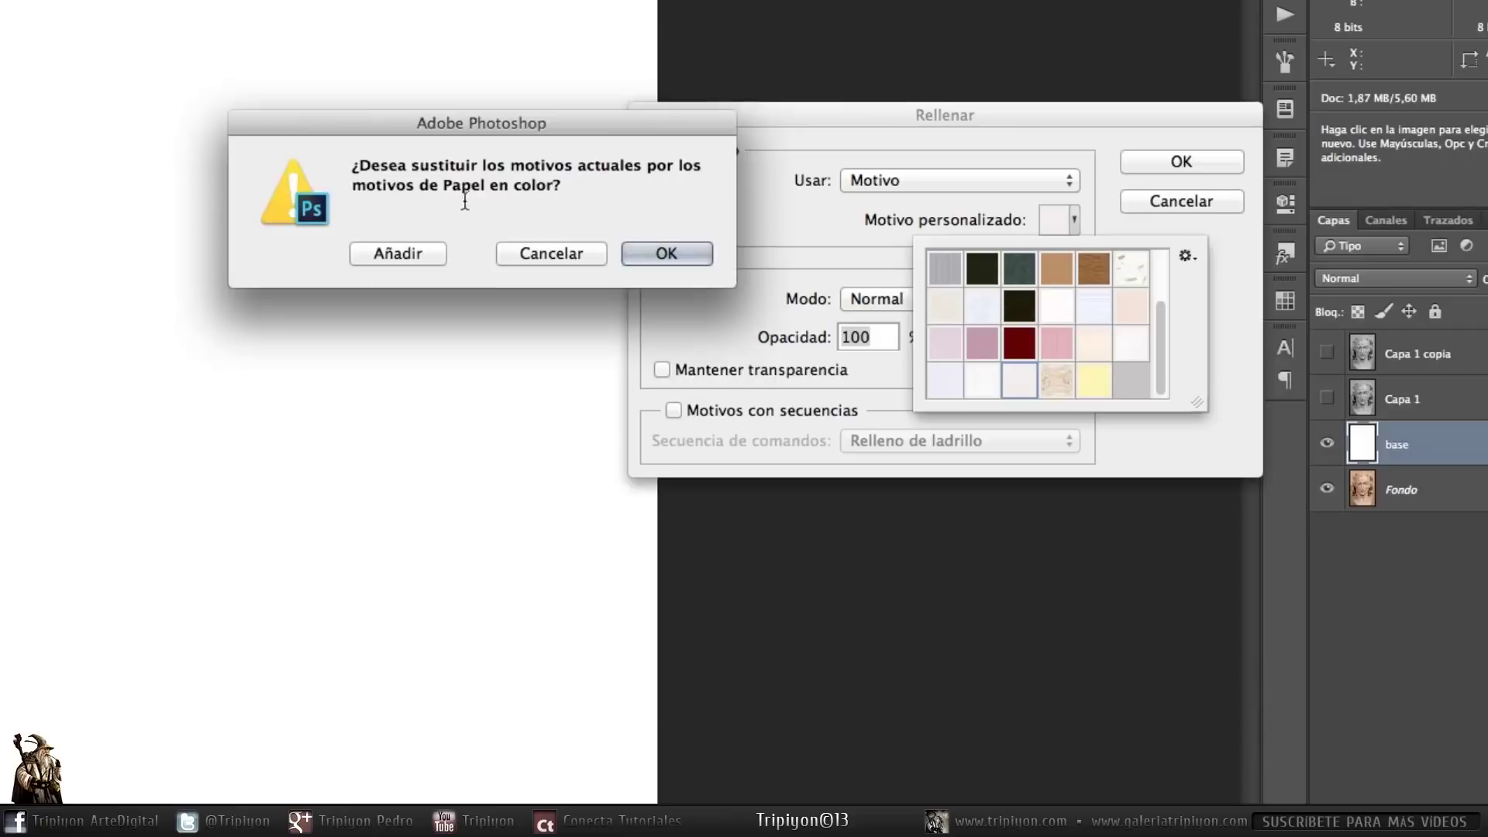
pyautogui.click(666, 254)
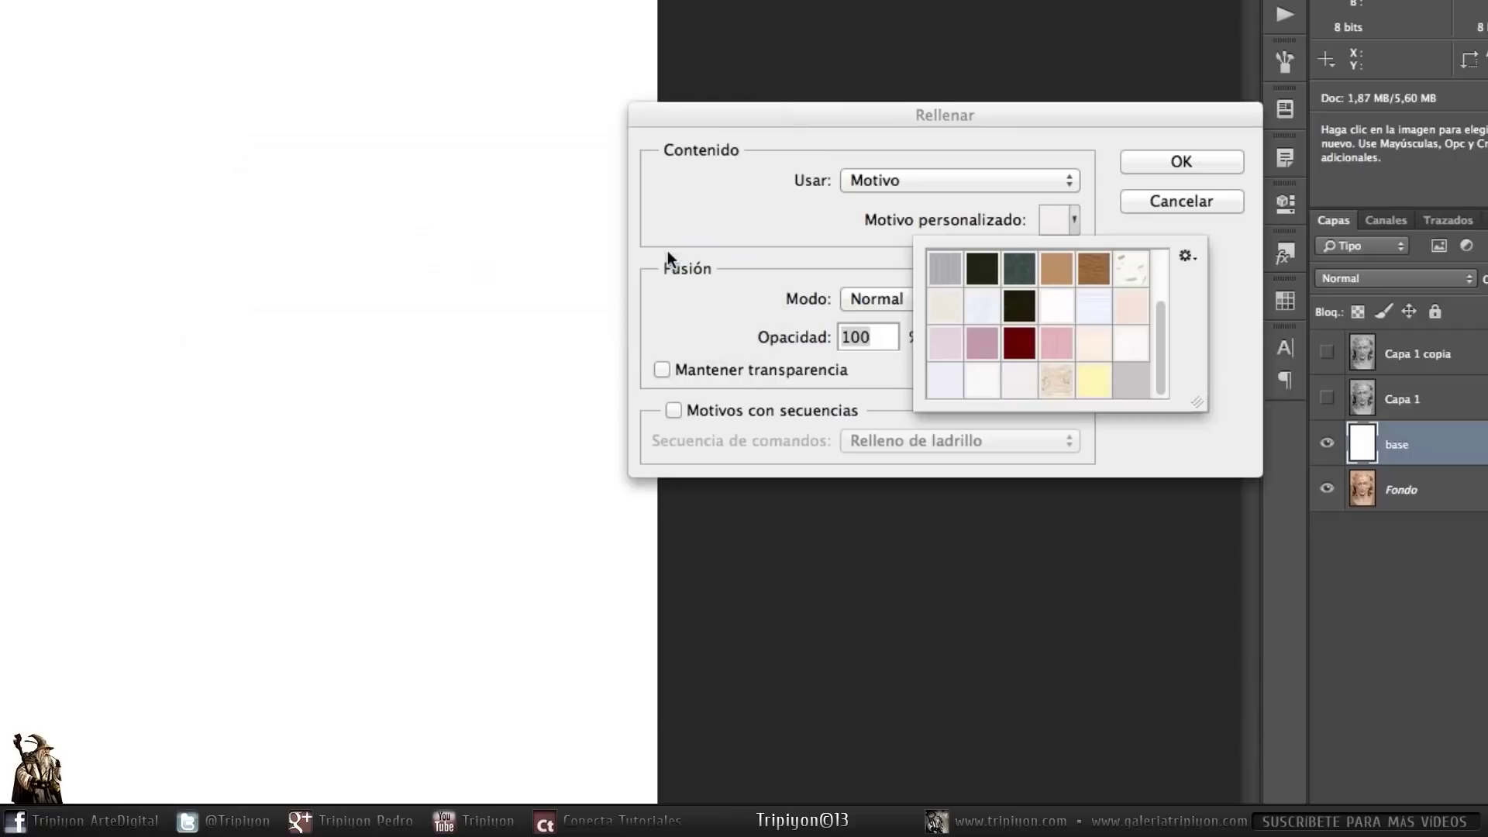
pyautogui.click(1017, 388)
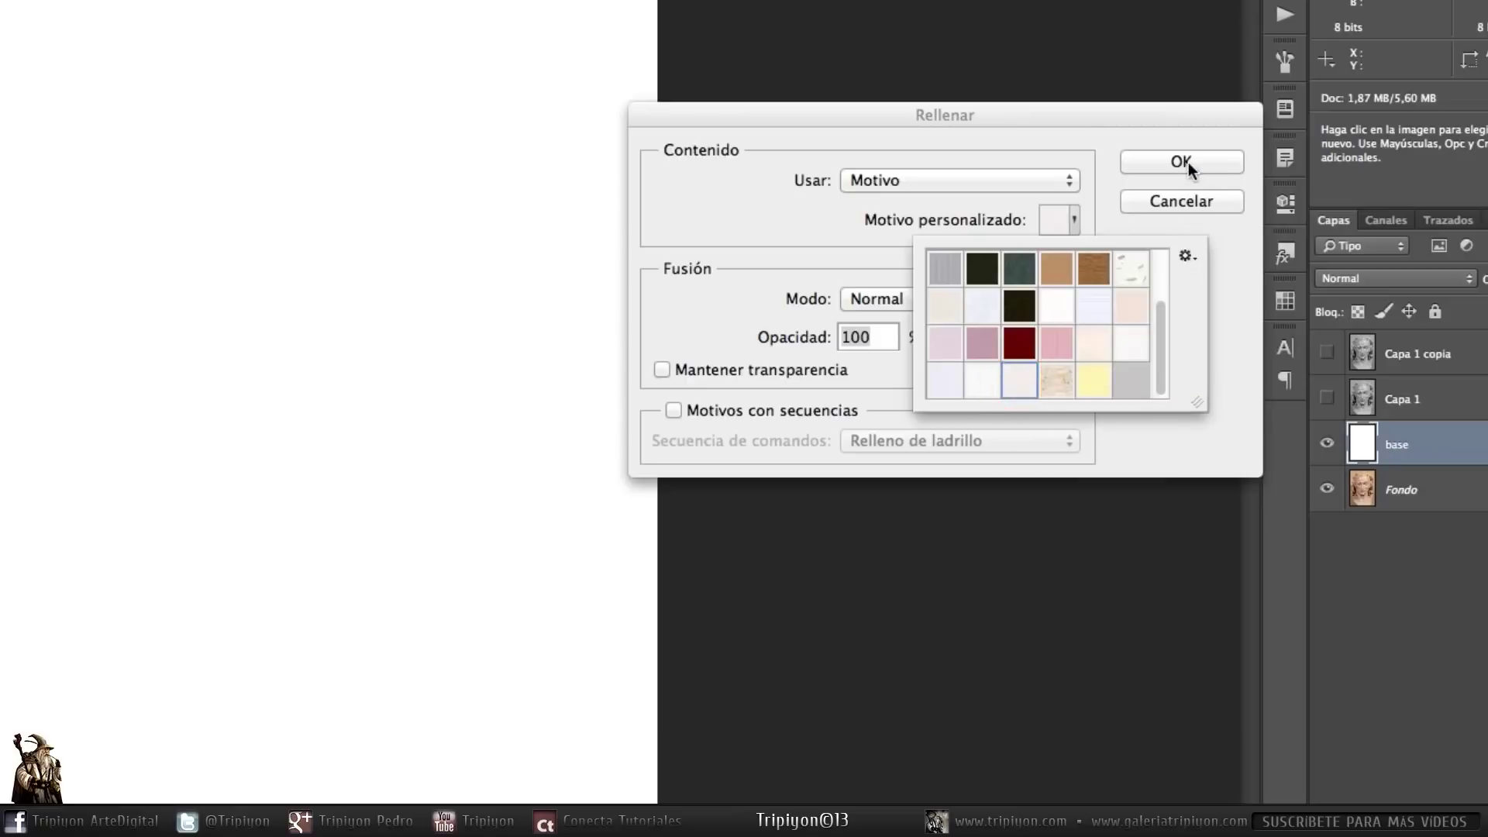
pyautogui.click(1155, 161)
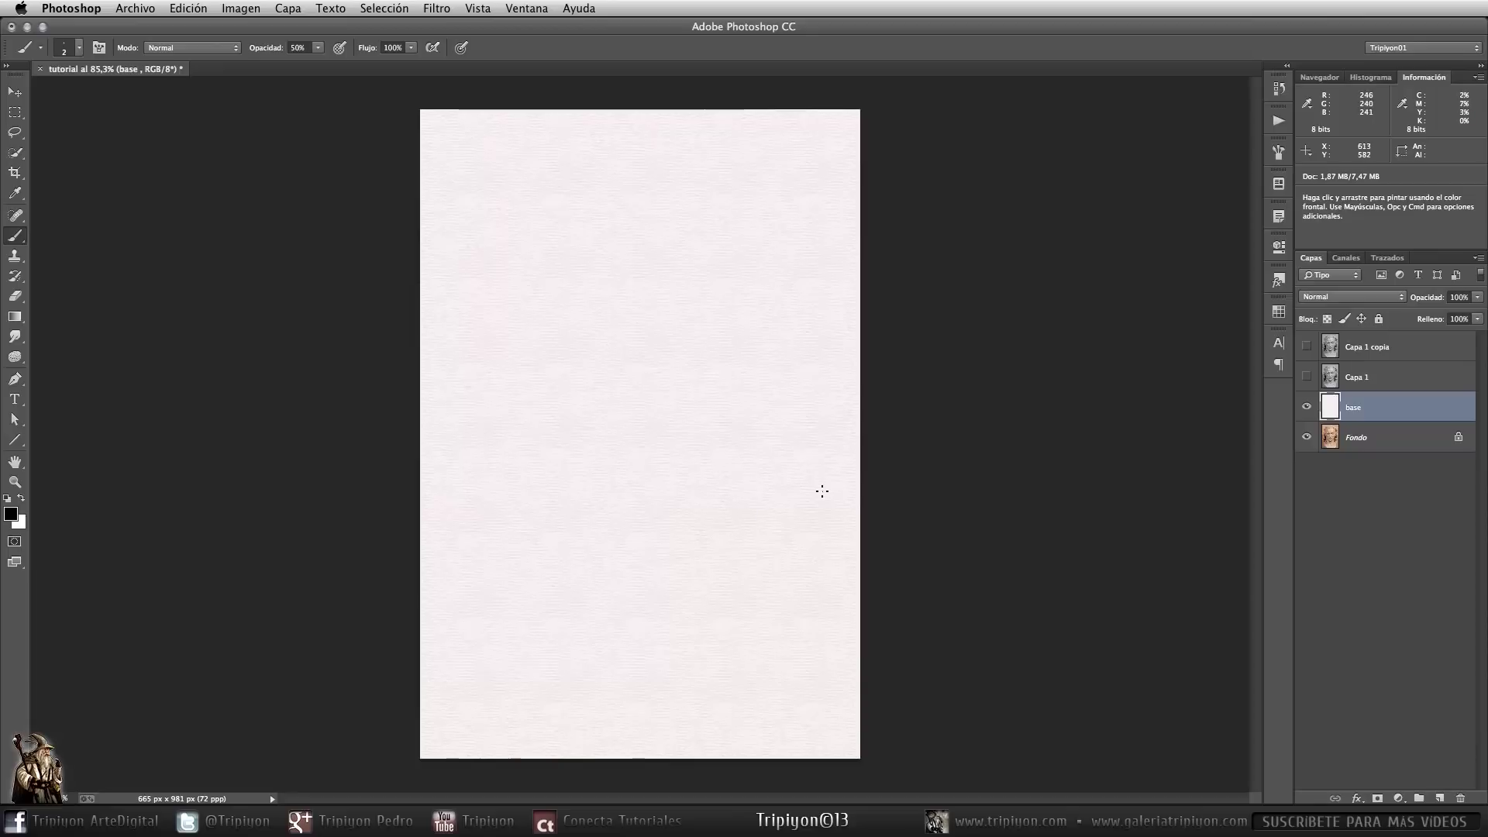
# Step: Show both desaturated copies again and rename the lower one "base efecto" and the upper one "efecto lápiz"
pyautogui.click(1308, 377)
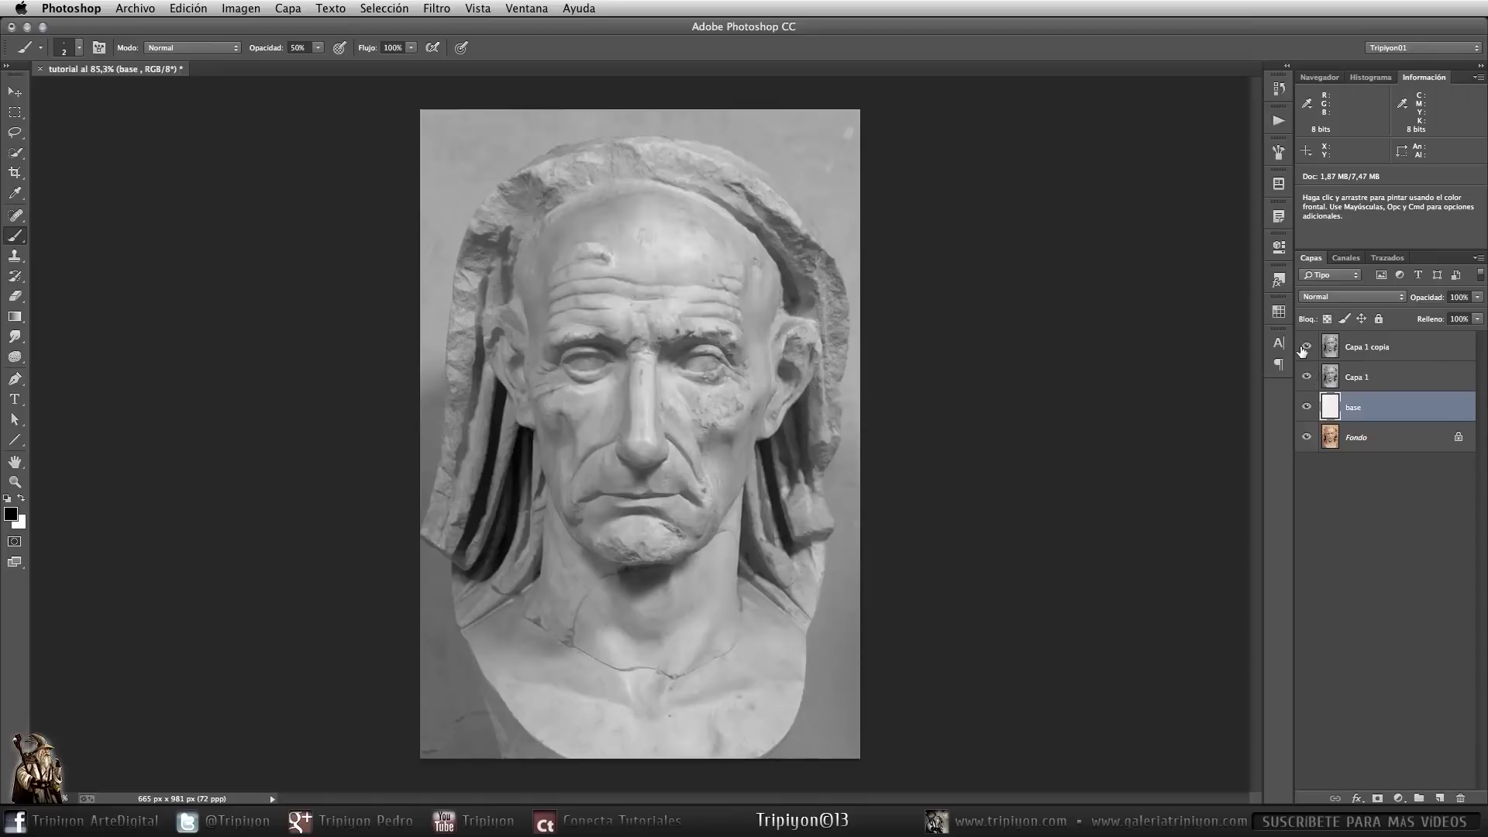
pyautogui.doubleClick(1352, 380)
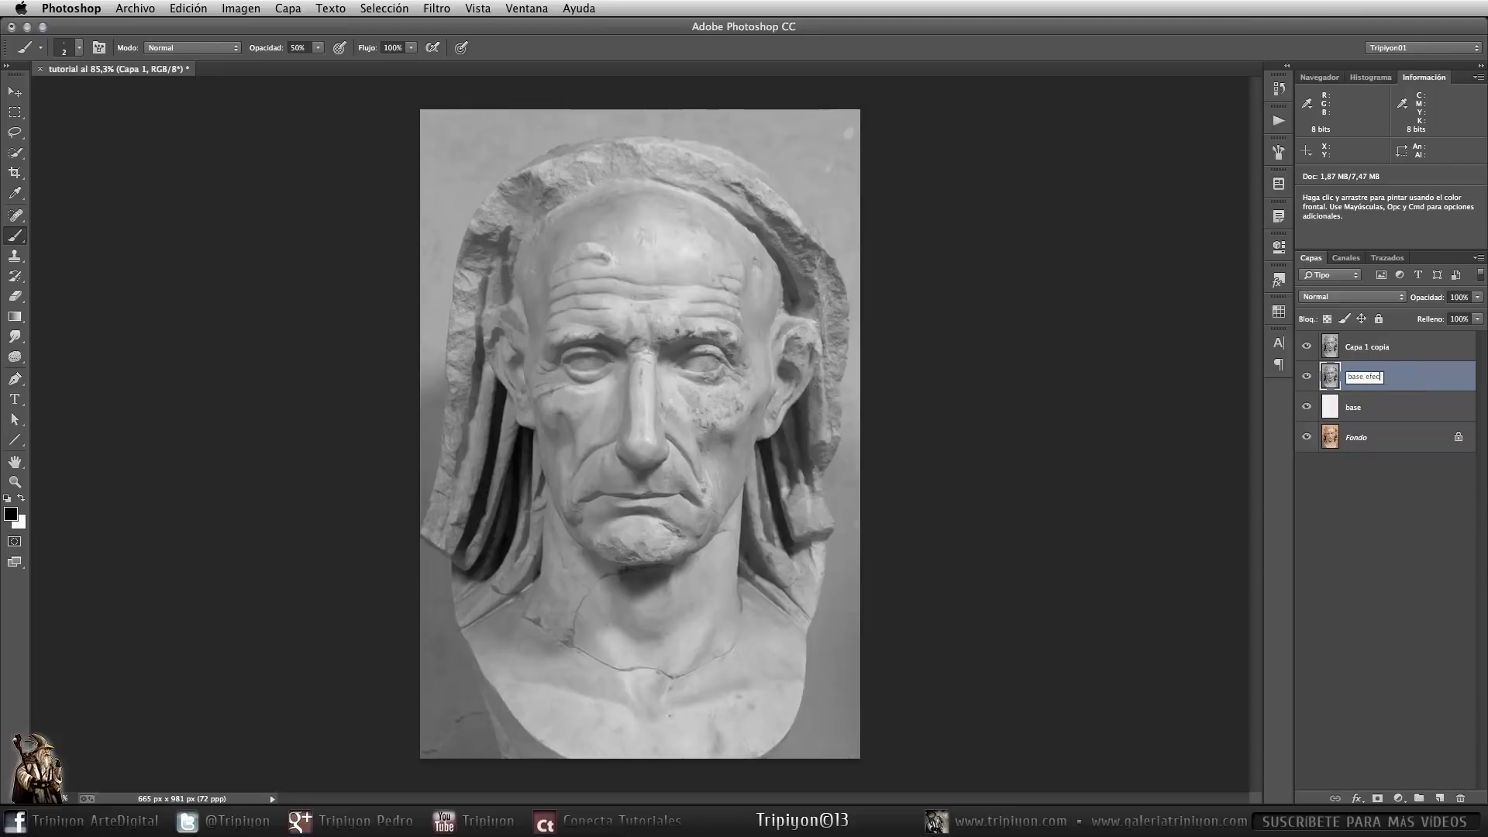
pyautogui.write('base efecto')
pyautogui.press('Return')
pyautogui.click(1382, 349)
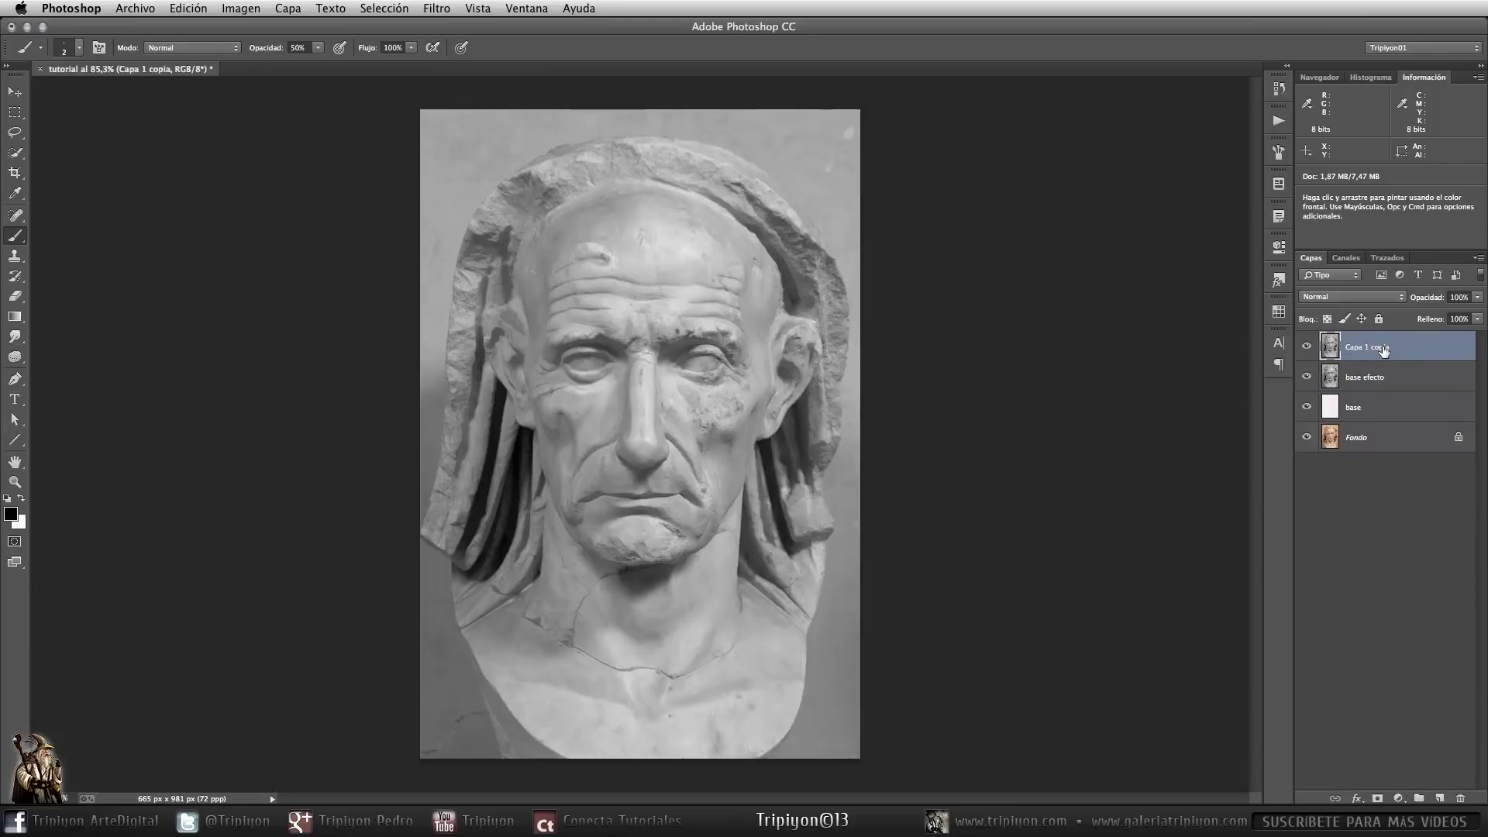
pyautogui.doubleClick(1375, 349)
pyautogui.write('efecto lápiz')
pyautogui.press('Return')
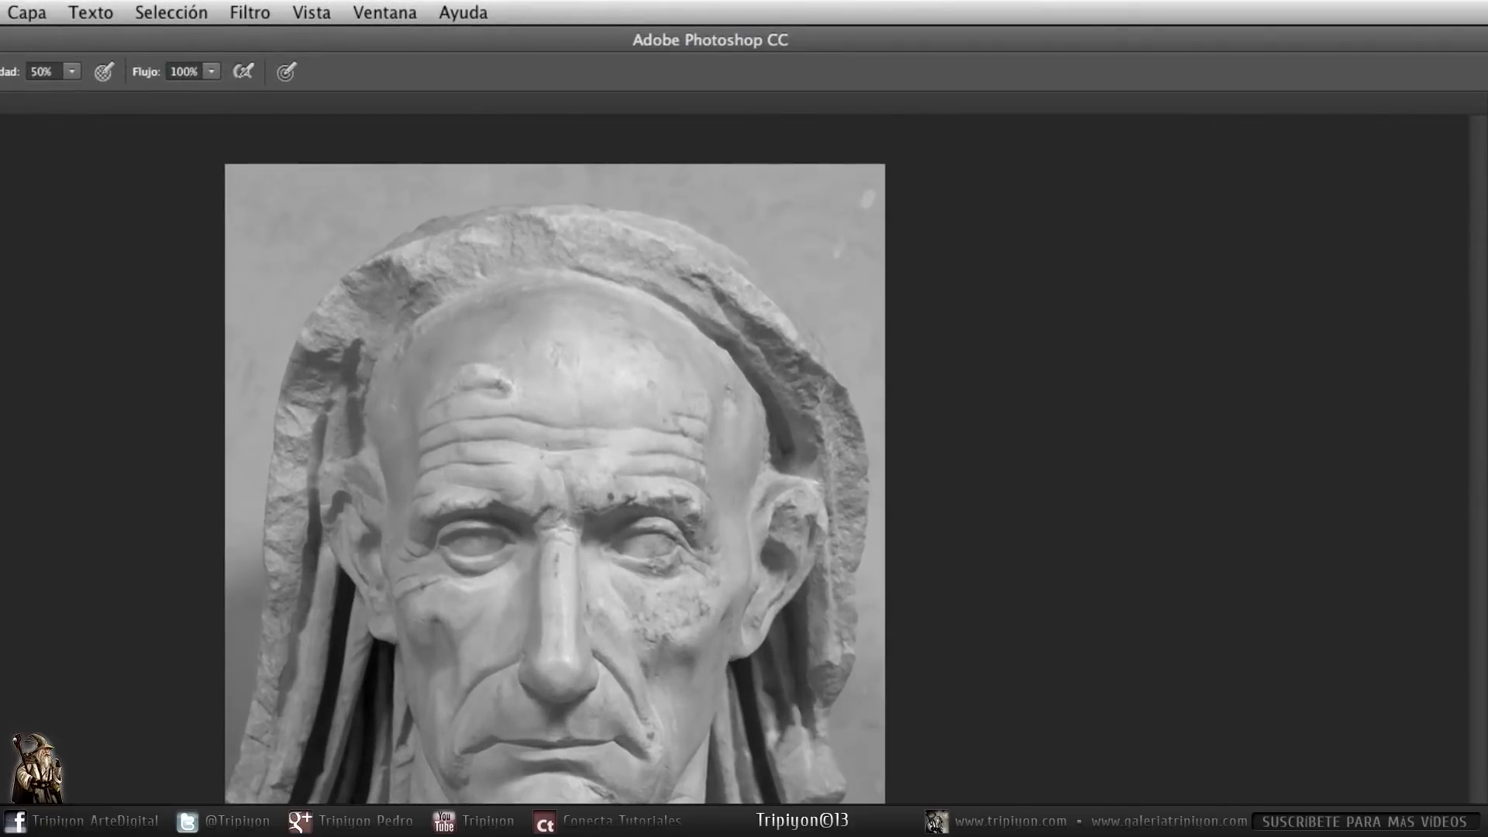
# Step: Open the artistic Lápiz de color filter for the "efecto lápiz" layer
pyautogui.click(248, 11)
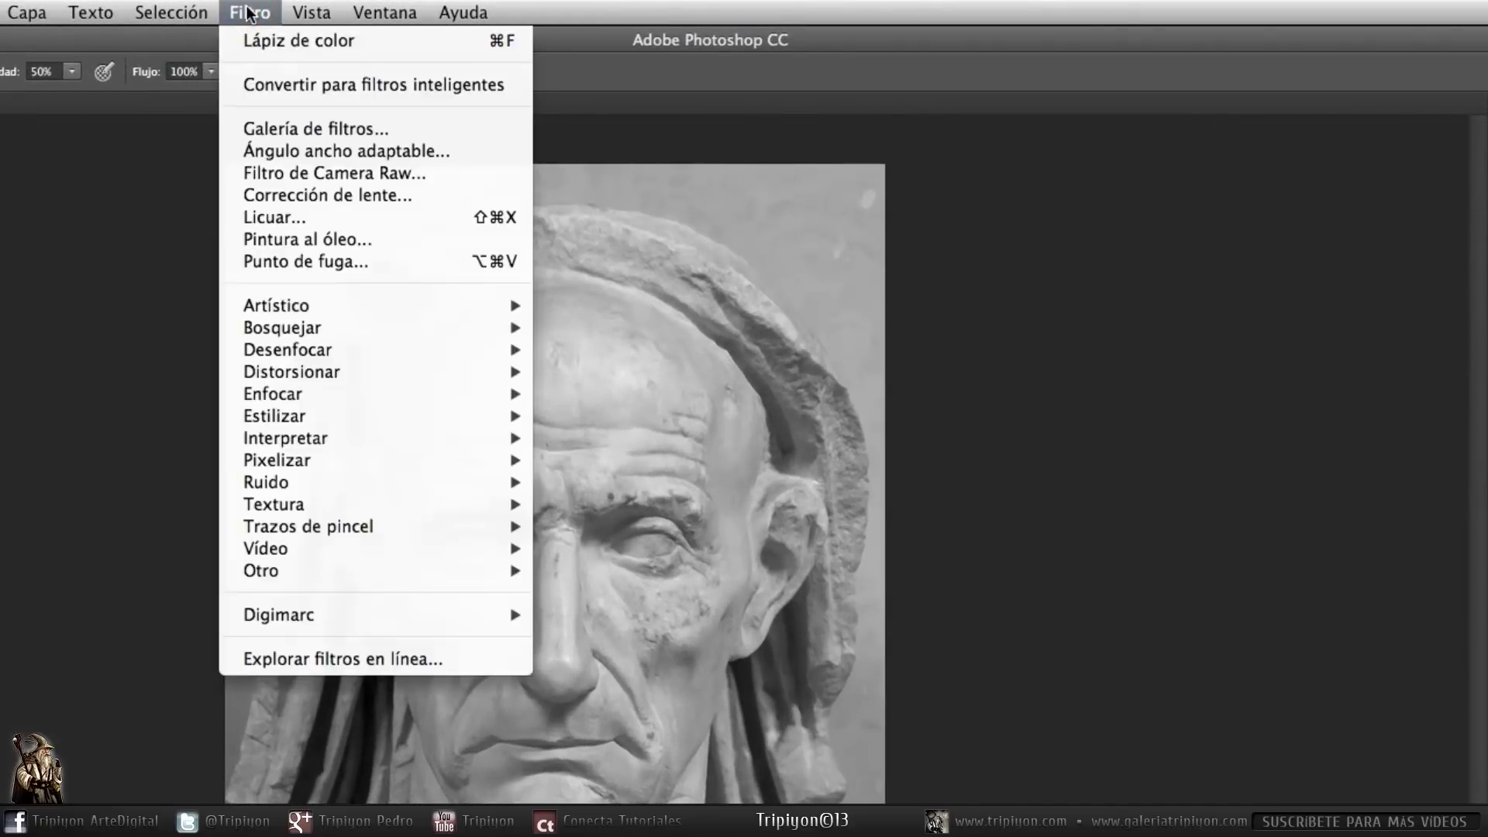
pyautogui.moveTo(321, 302)
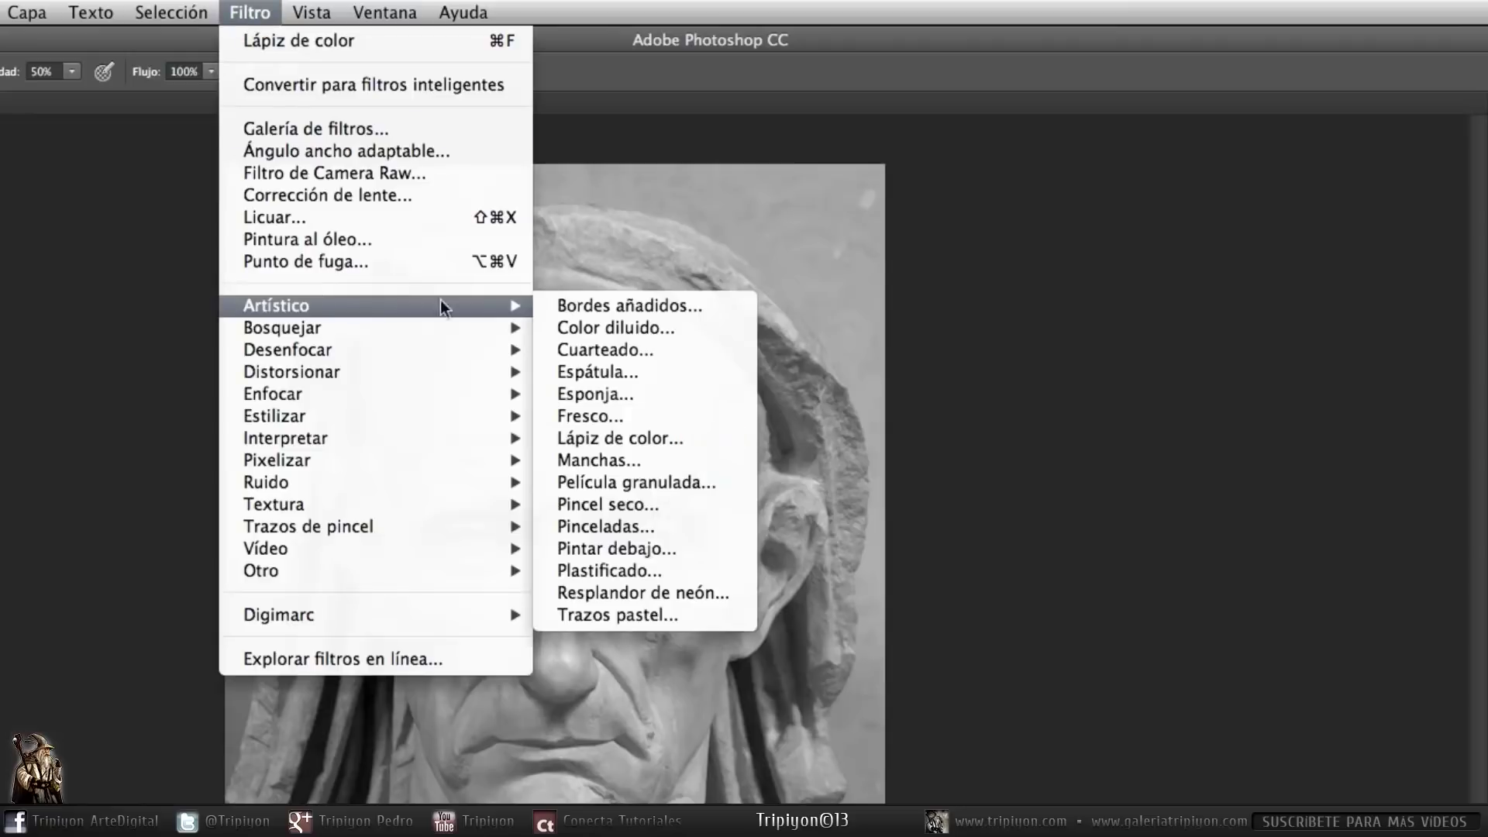
pyautogui.click(710, 436)
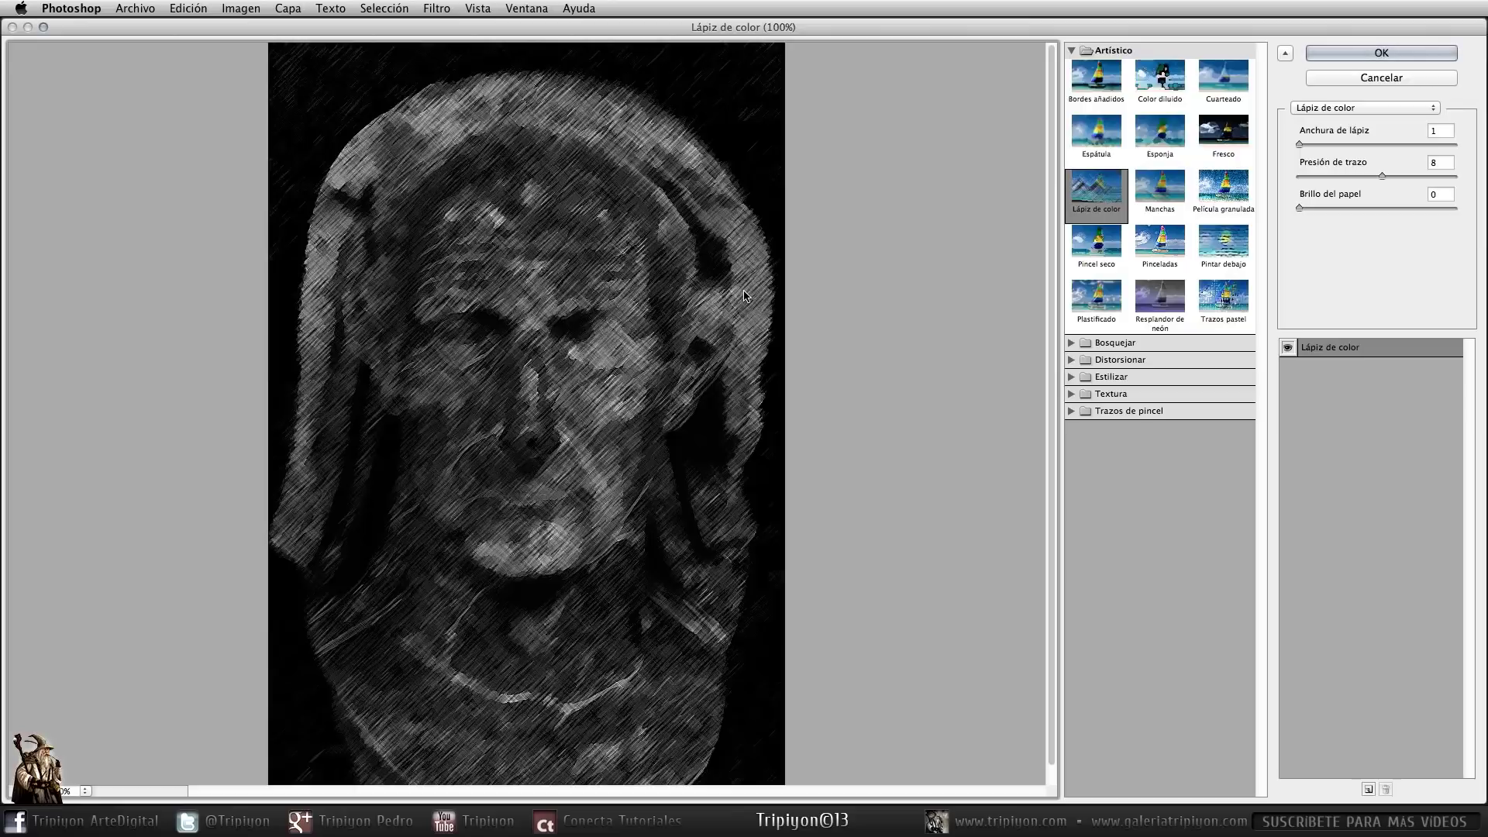
# Step: Try a pencil width of 3 and a stroke pressure of 10, returning them to 1 and 8
pyautogui.moveTo(1300, 144); pyautogui.dragTo(1313, 146)
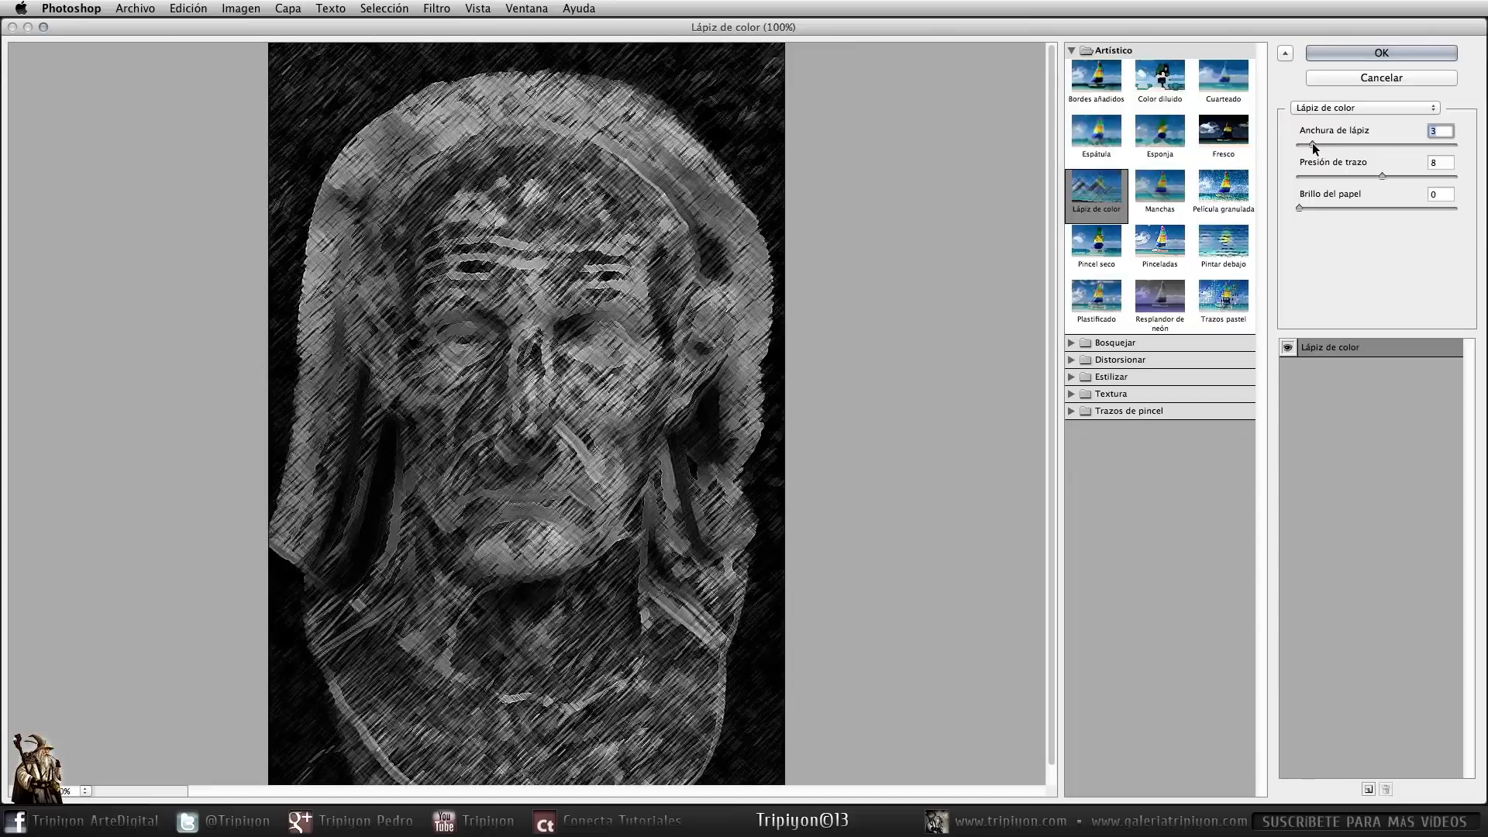
pyautogui.click(1313, 145)
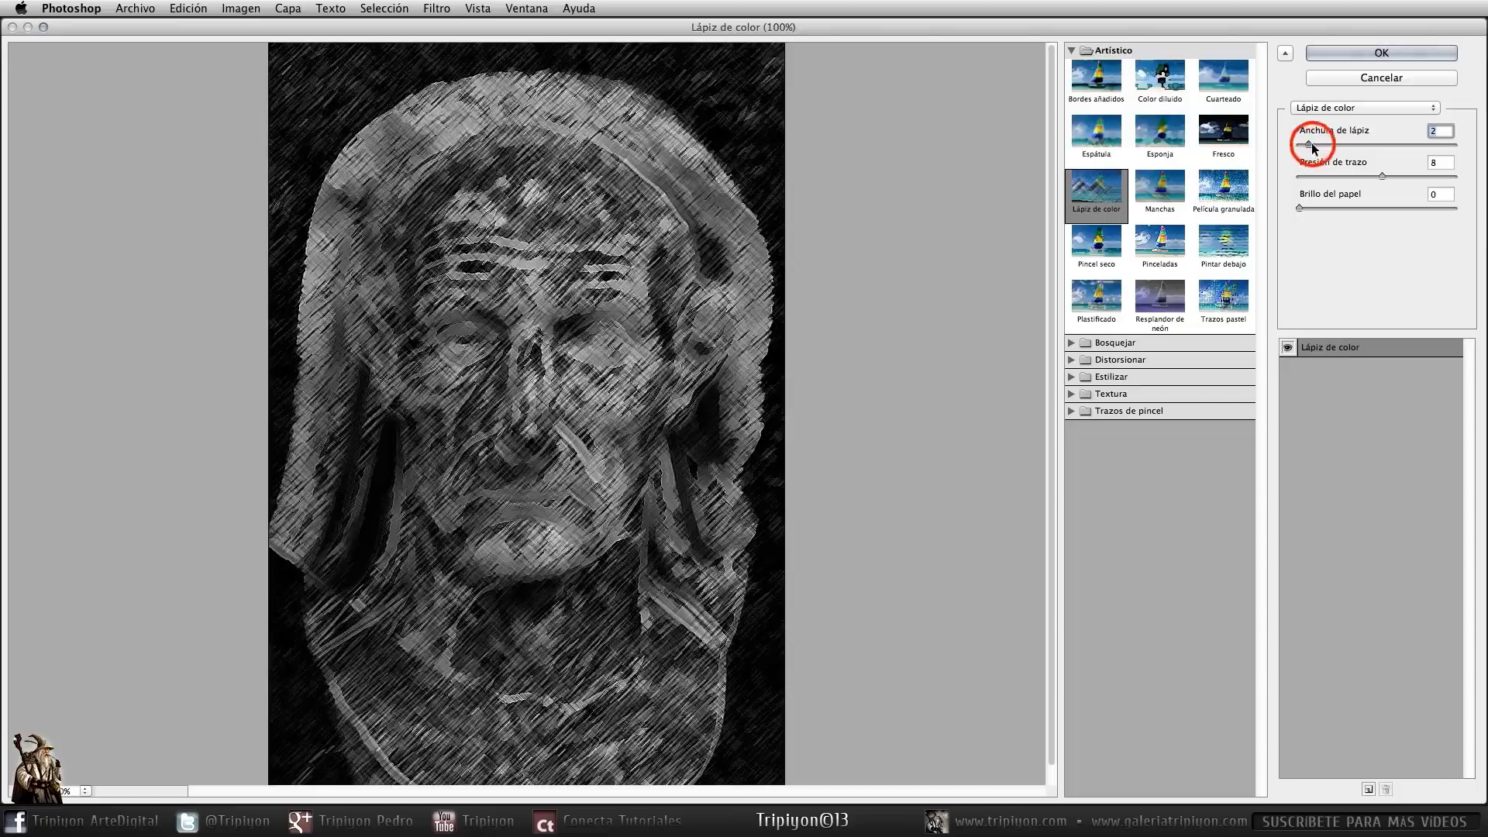
pyautogui.moveTo(1313, 144); pyautogui.dragTo(1288, 143)
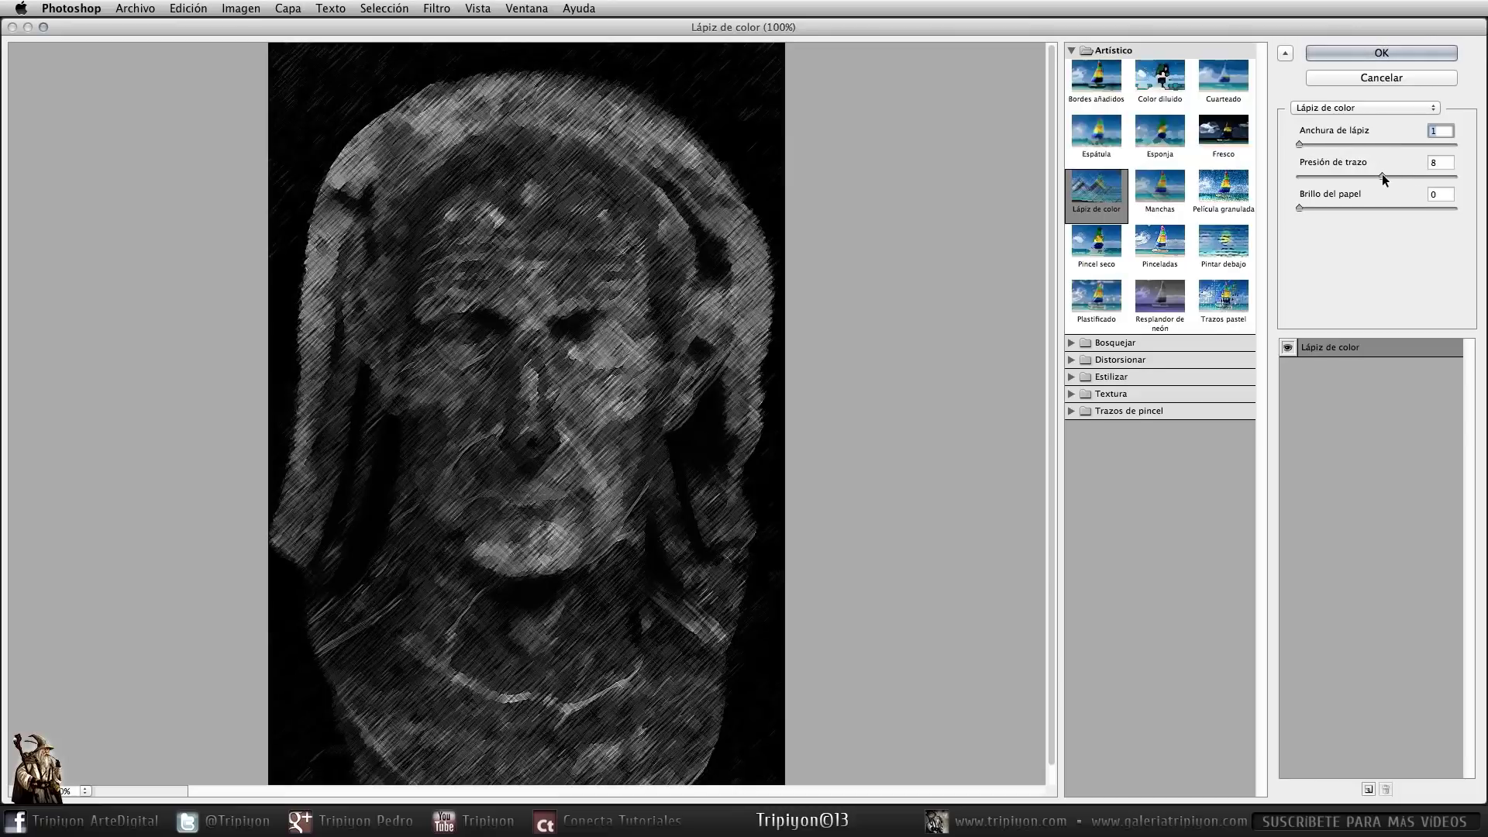
pyautogui.moveTo(1381, 175)
pyautogui.mouseDown()
pyautogui.moveTo(1356, 173)
pyautogui.moveTo(1396, 171)
pyautogui.mouseUp()
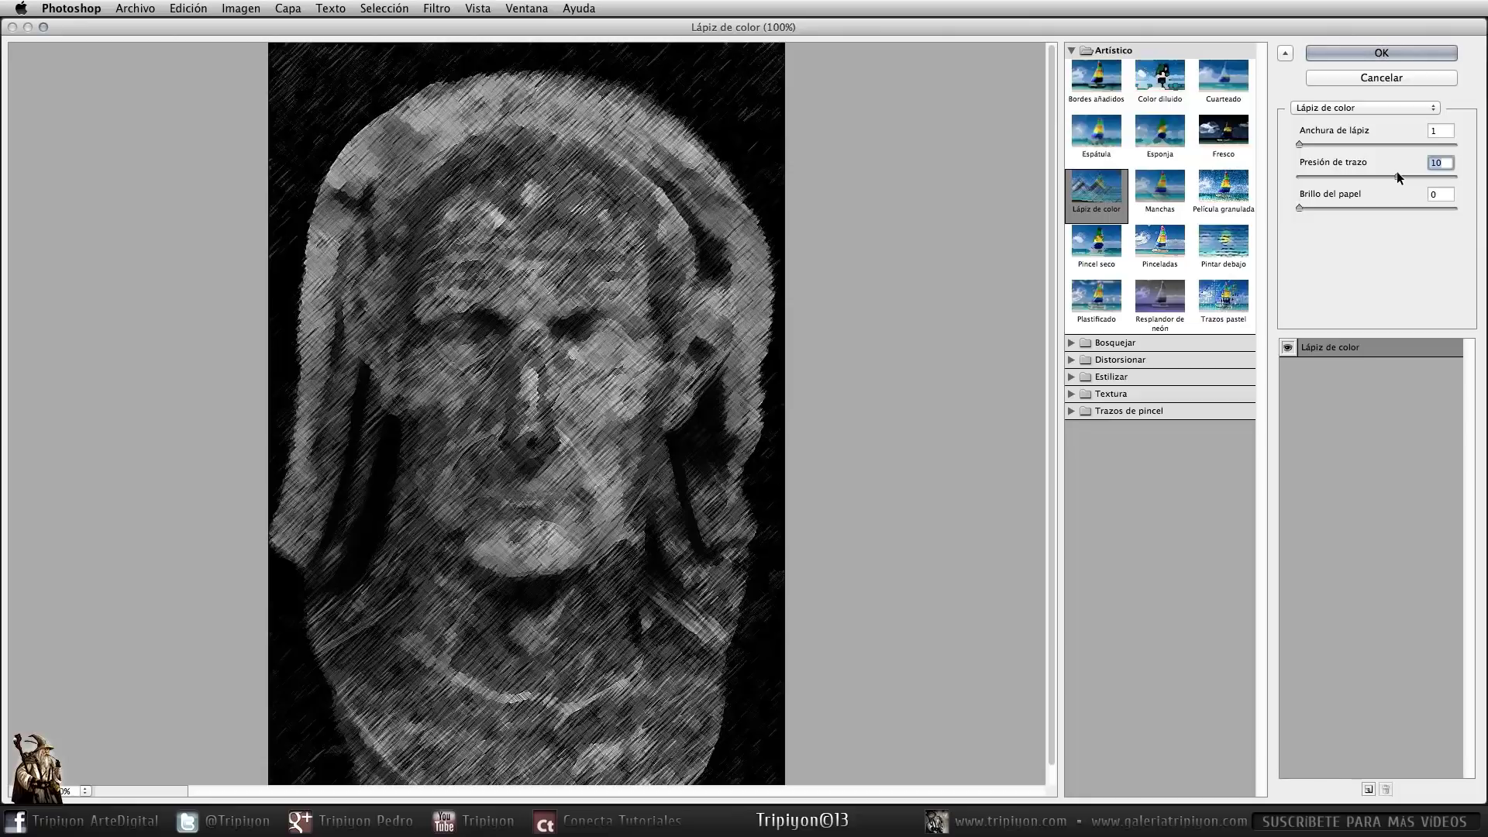
pyautogui.moveTo(1397, 170); pyautogui.dragTo(1386, 172)
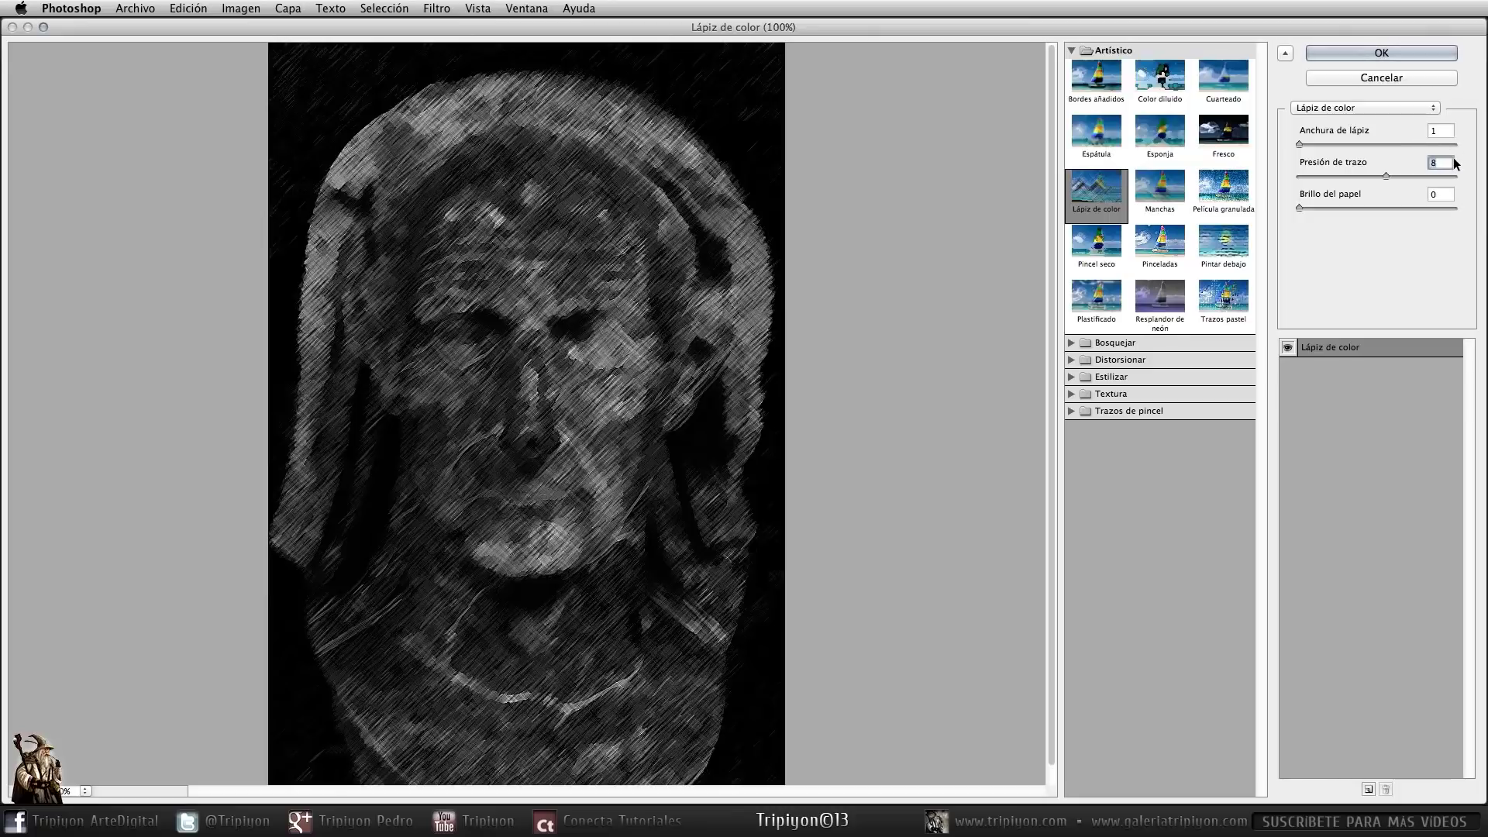
# Step: Try a paper brightness of 10, return it to 0 and apply the pencil filter with width 1 and stroke pressure 8
pyautogui.moveTo(1298, 208); pyautogui.dragTo(1328, 207)
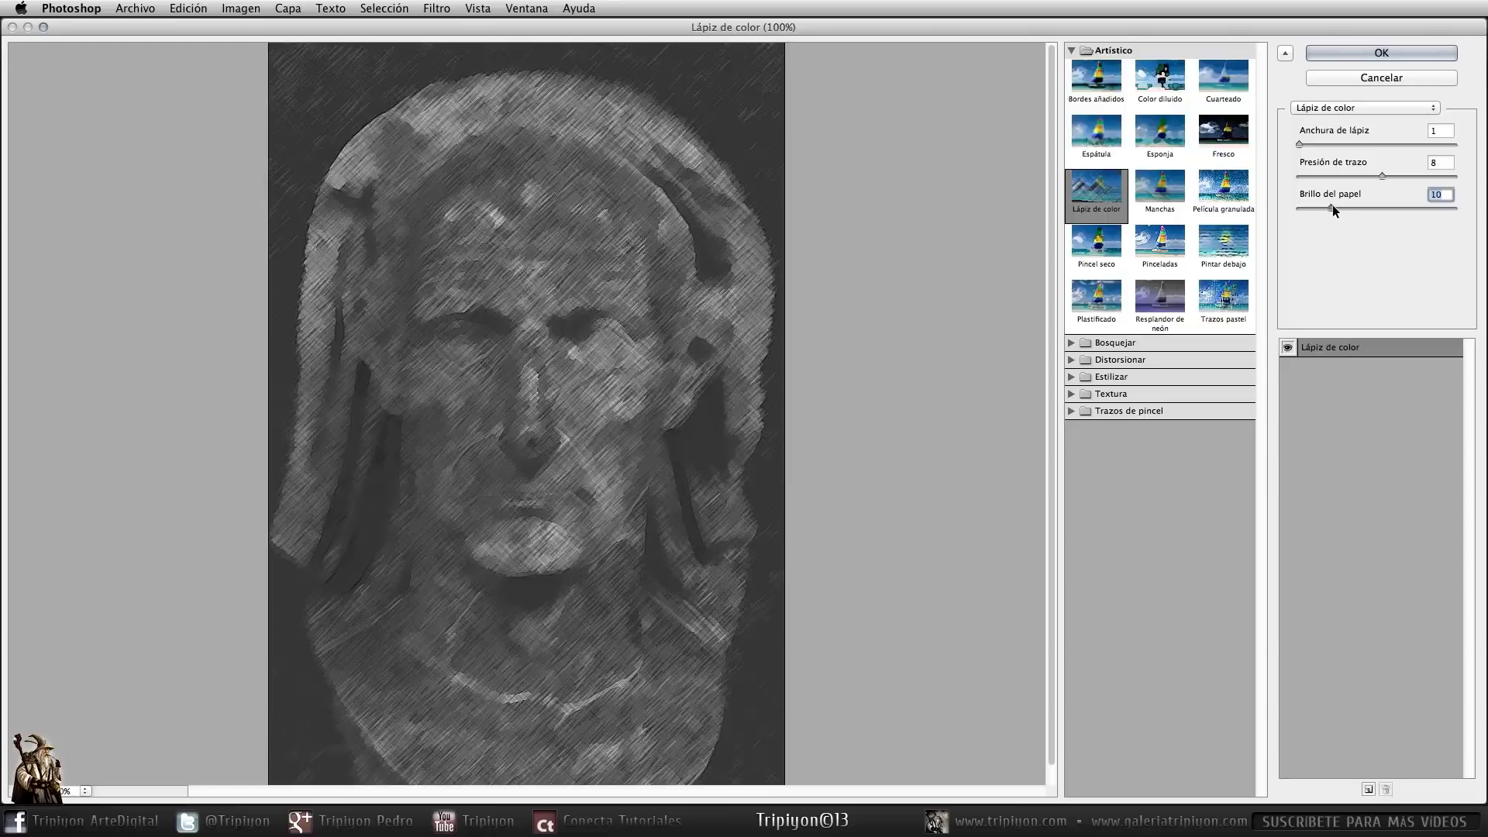
pyautogui.moveTo(1332, 208); pyautogui.dragTo(1296, 208)
pyautogui.click(1361, 51)
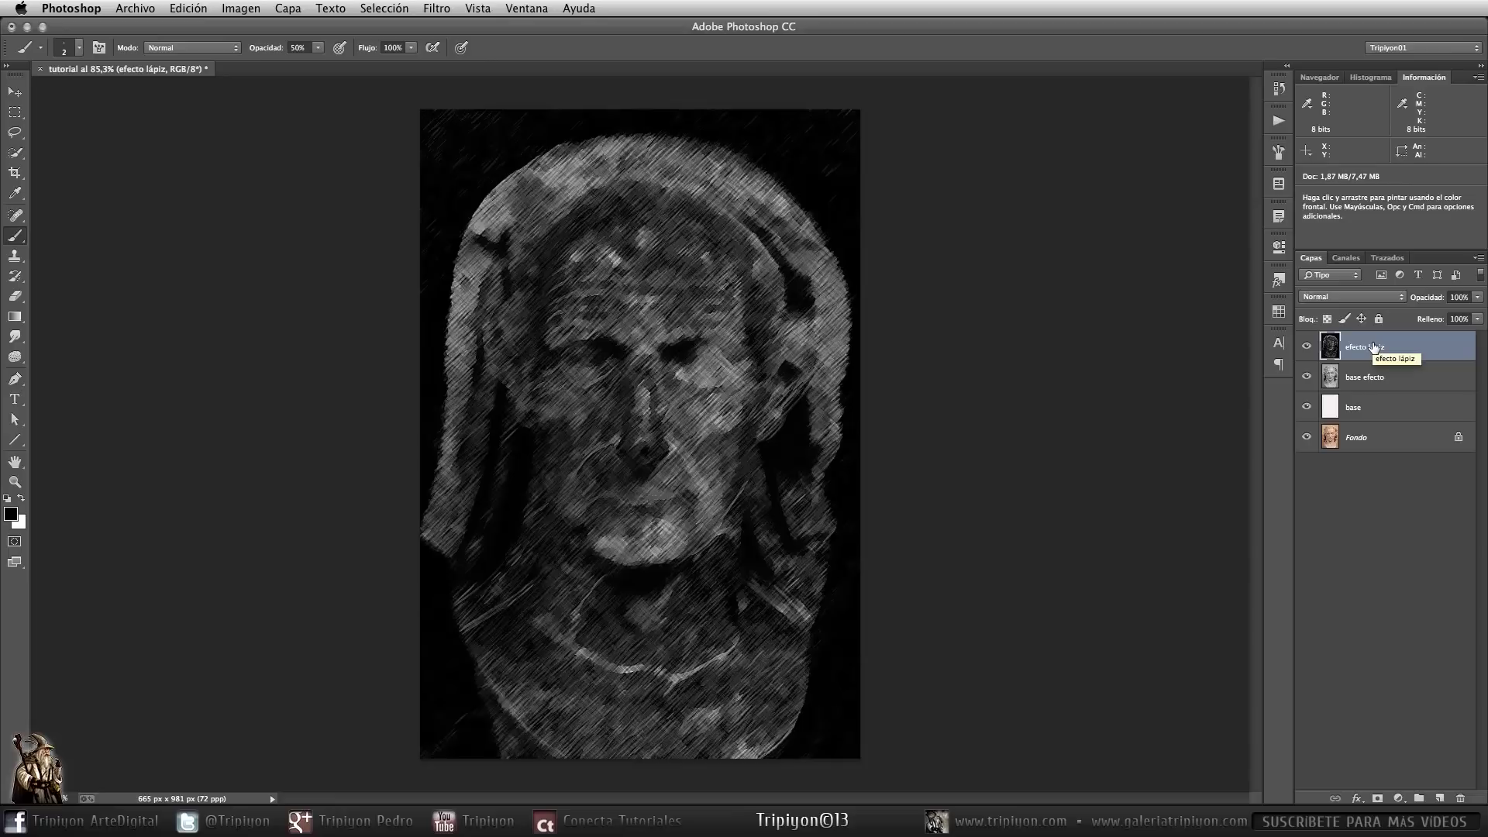
# Step: Invert the "efecto lápiz" layer and set its blend mode to Superponer
pyautogui.hotkey('ctrl', 'i')
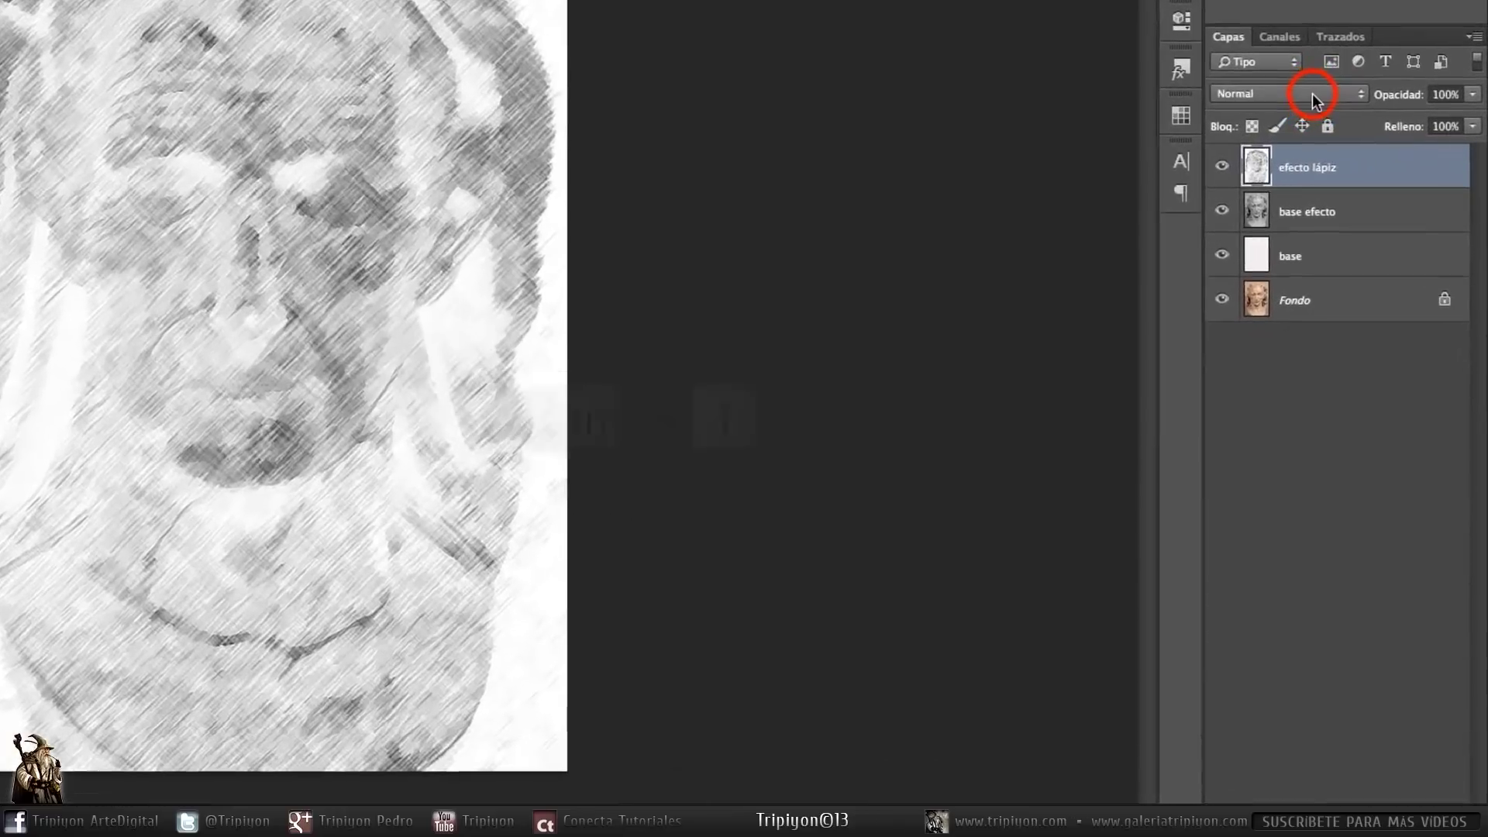
pyautogui.click(1367, 296)
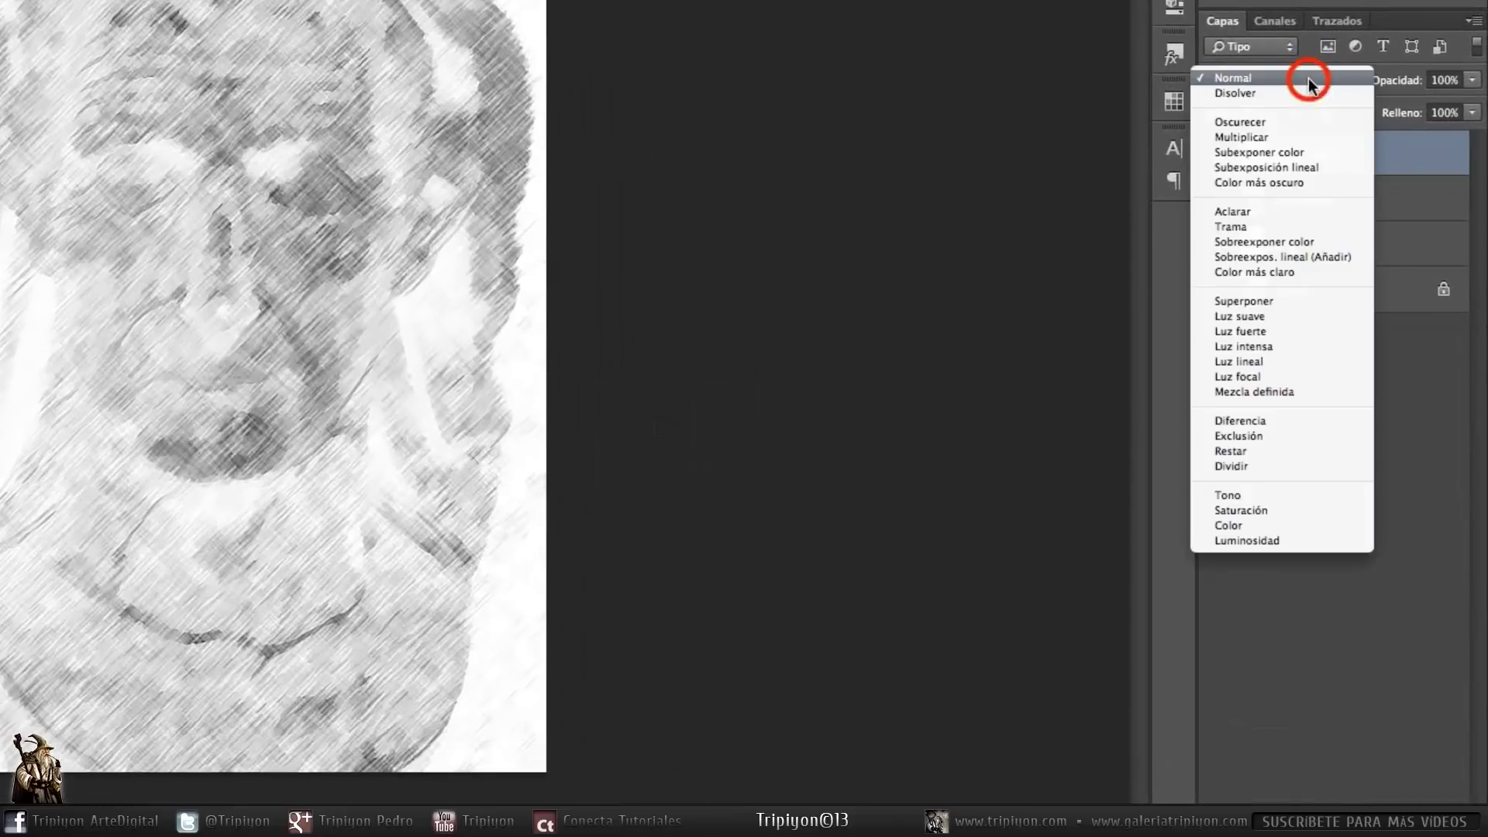
pyautogui.click(1284, 299)
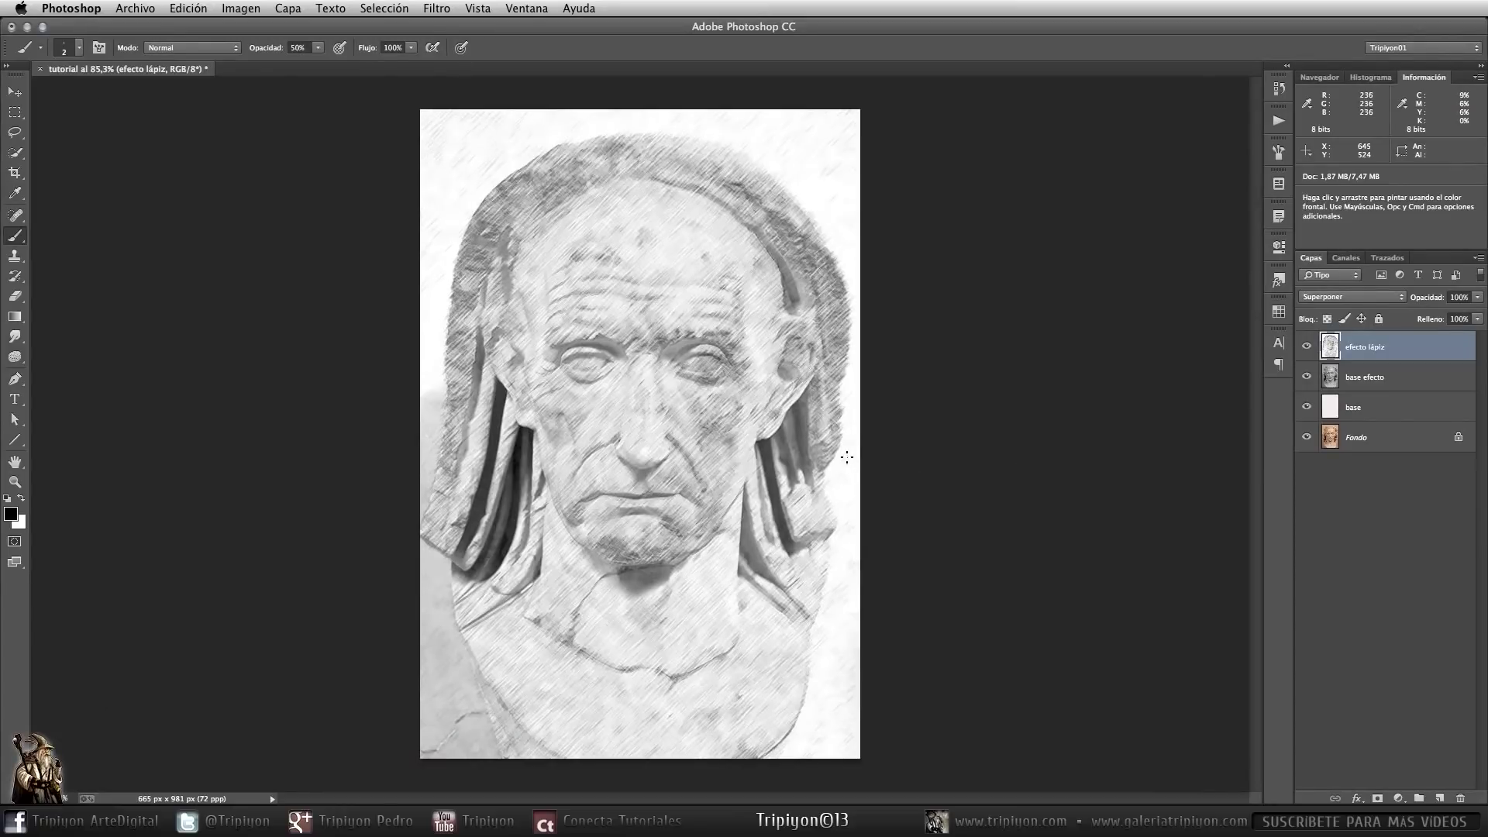
pyautogui.press('space')
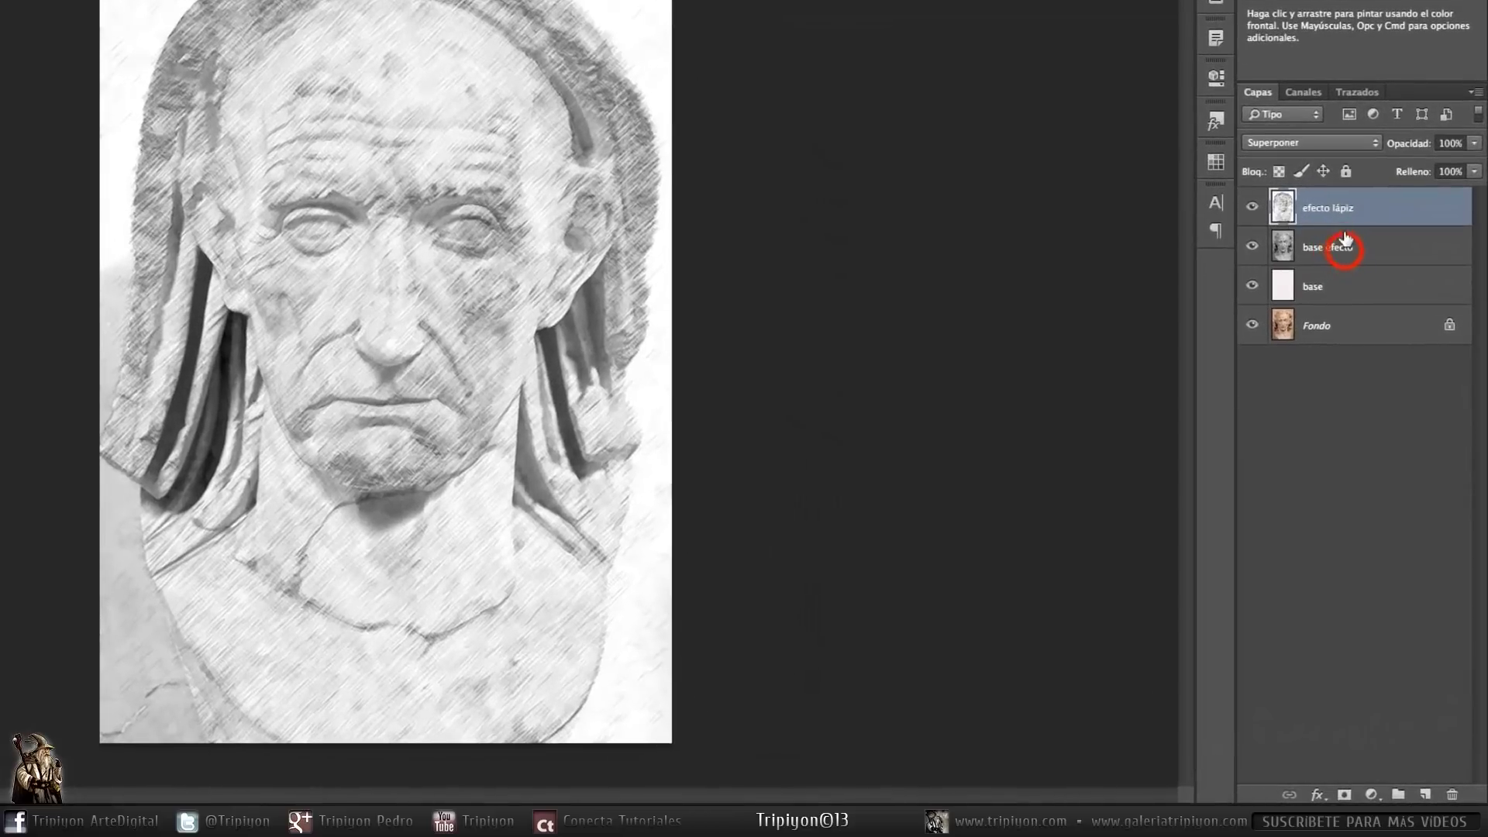
# Step: Add a Niveles adjustment layer directly above "base efecto" and clip it to that layer
pyautogui.click(1381, 385)
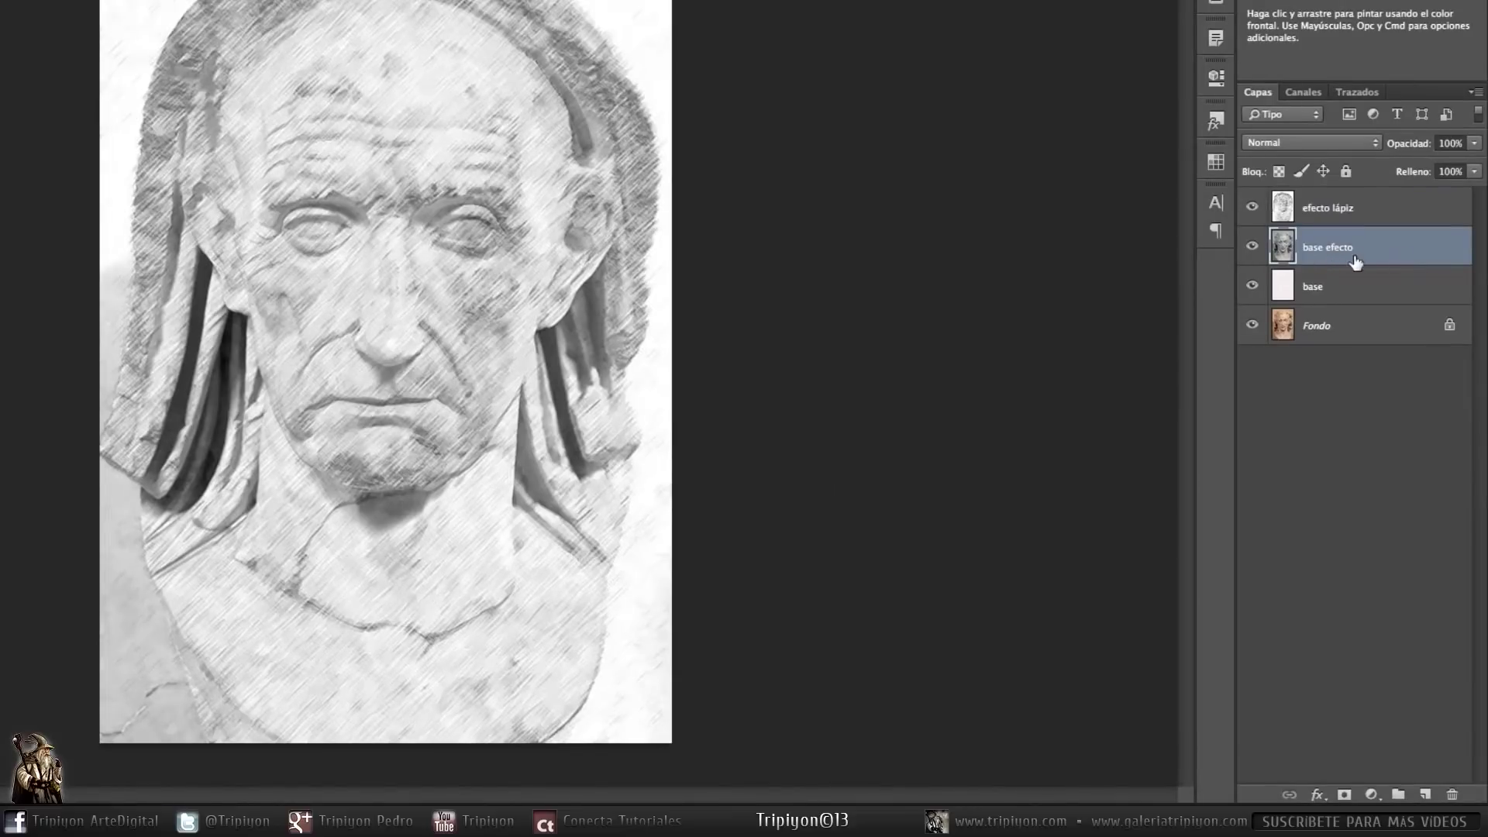
pyautogui.click(1371, 793)
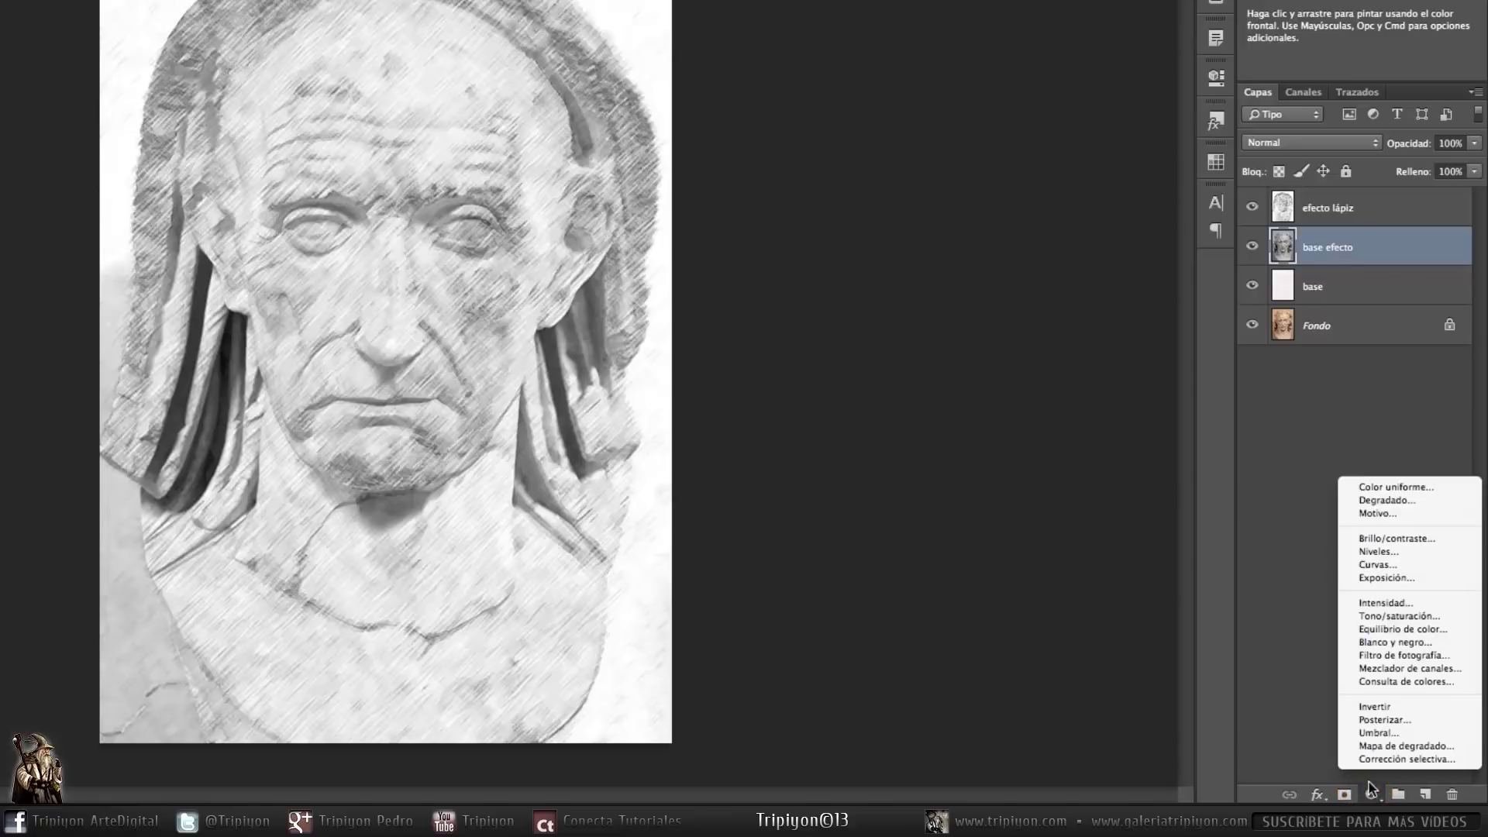
pyautogui.click(1380, 551)
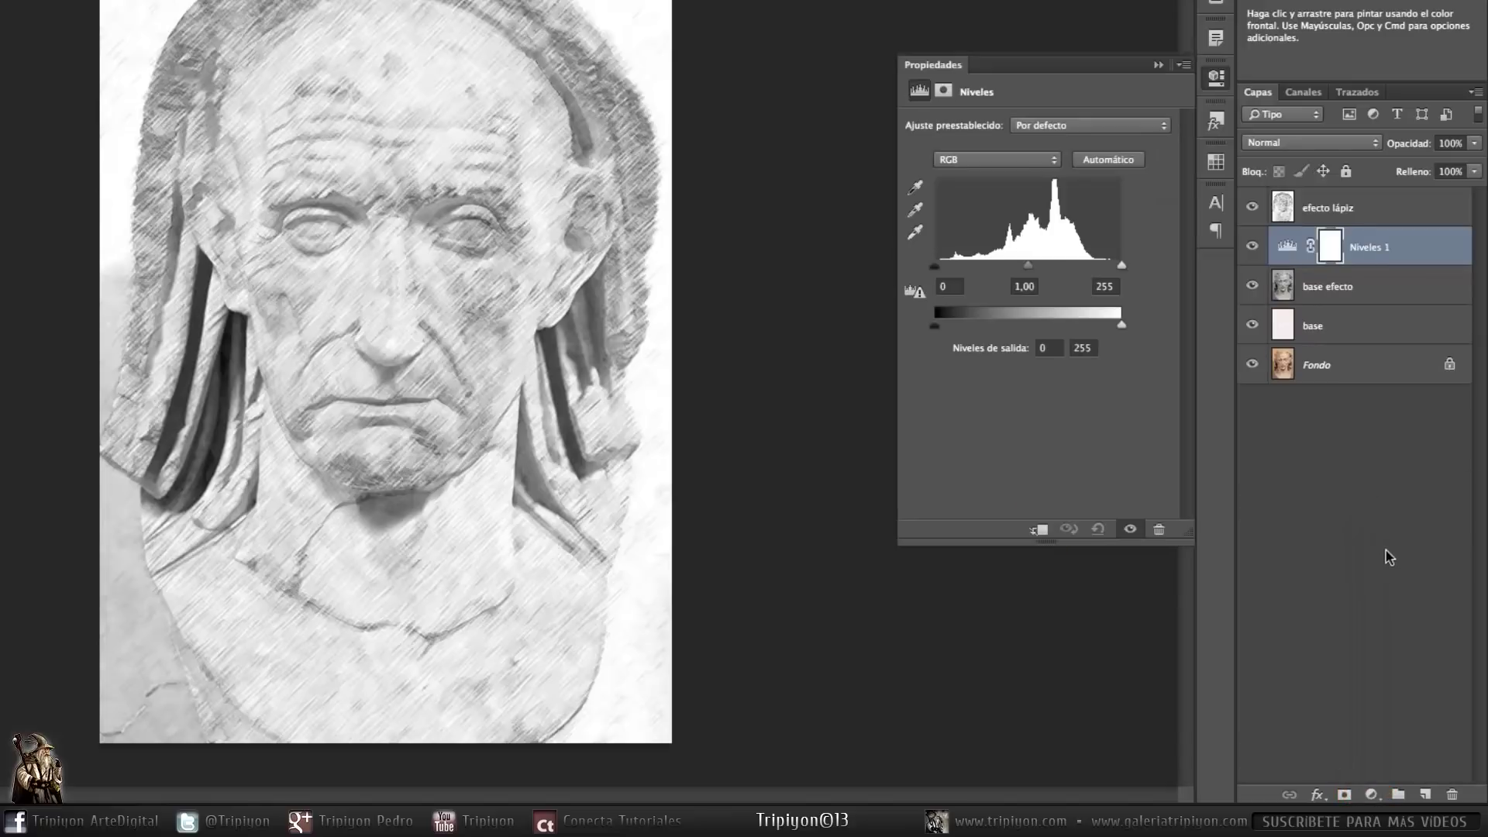
pyautogui.click(1040, 530)
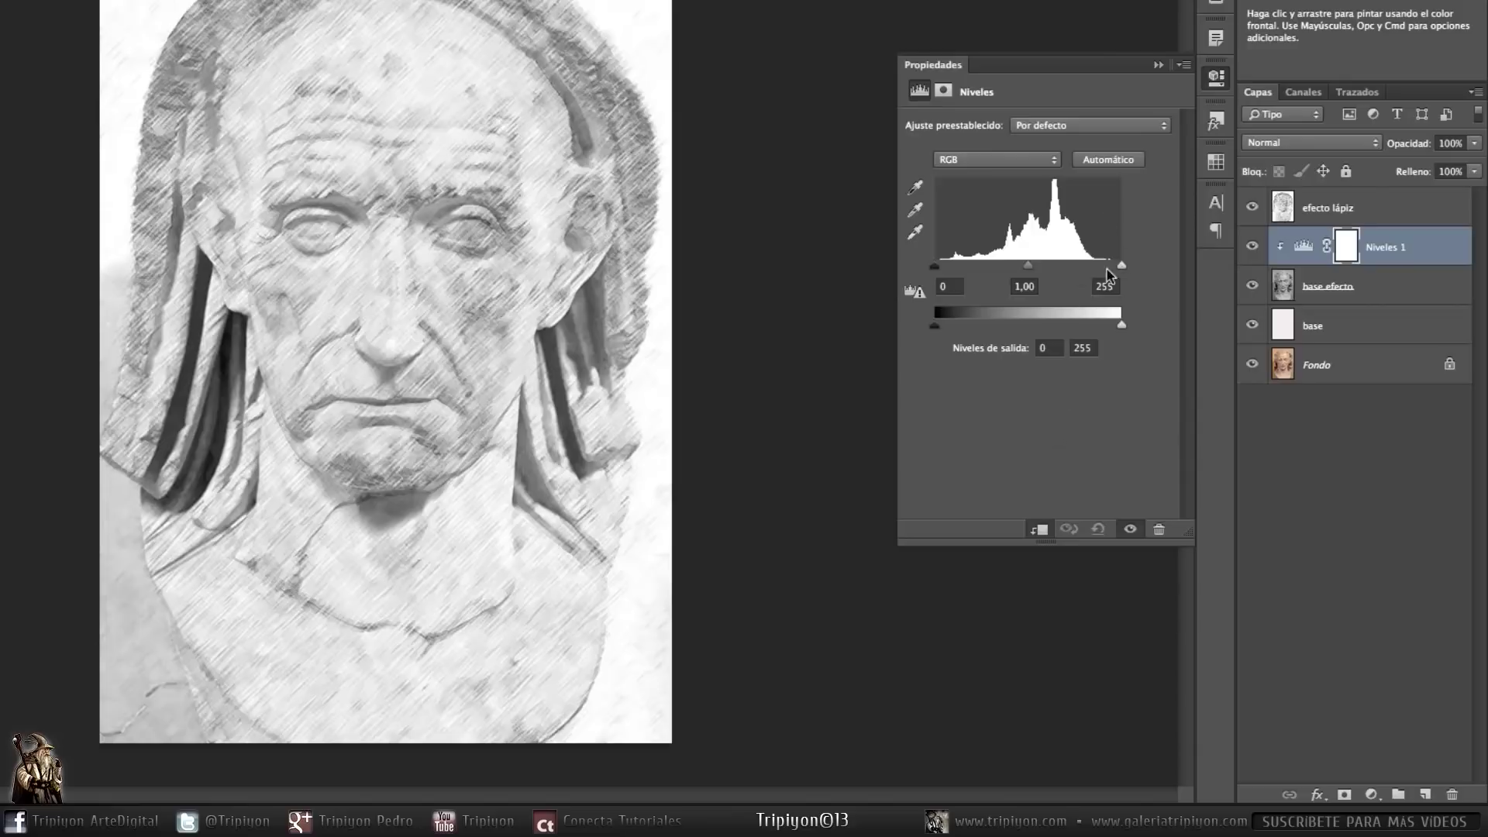
# Step: Set the white input level of the Niveles adjustment to 225 and compare the image with and without it
pyautogui.moveTo(1122, 266); pyautogui.dragTo(1103, 267)
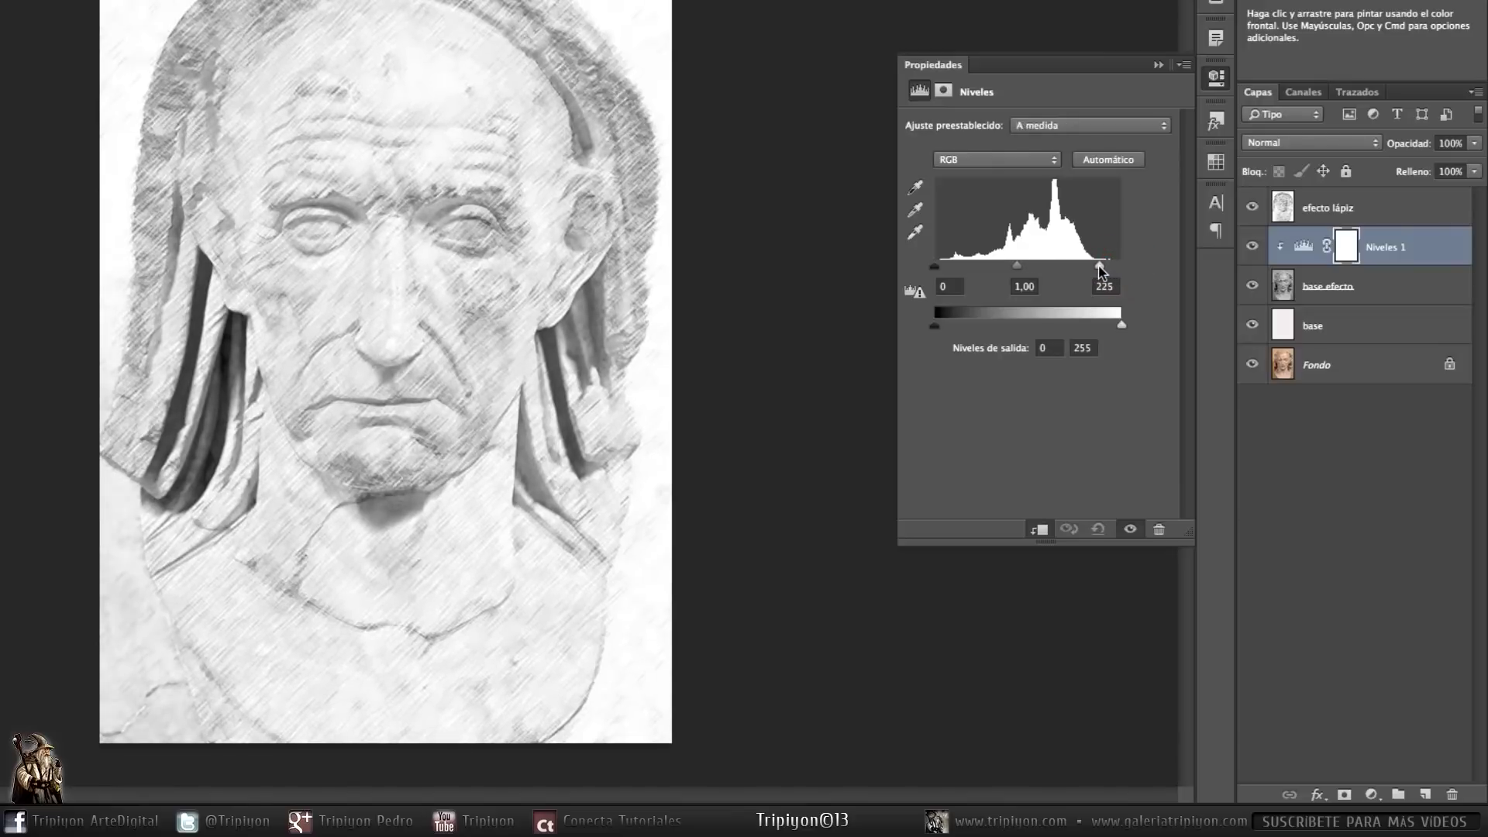
pyautogui.click(1131, 530)
pyautogui.click(1132, 531)
pyautogui.click(1214, 80)
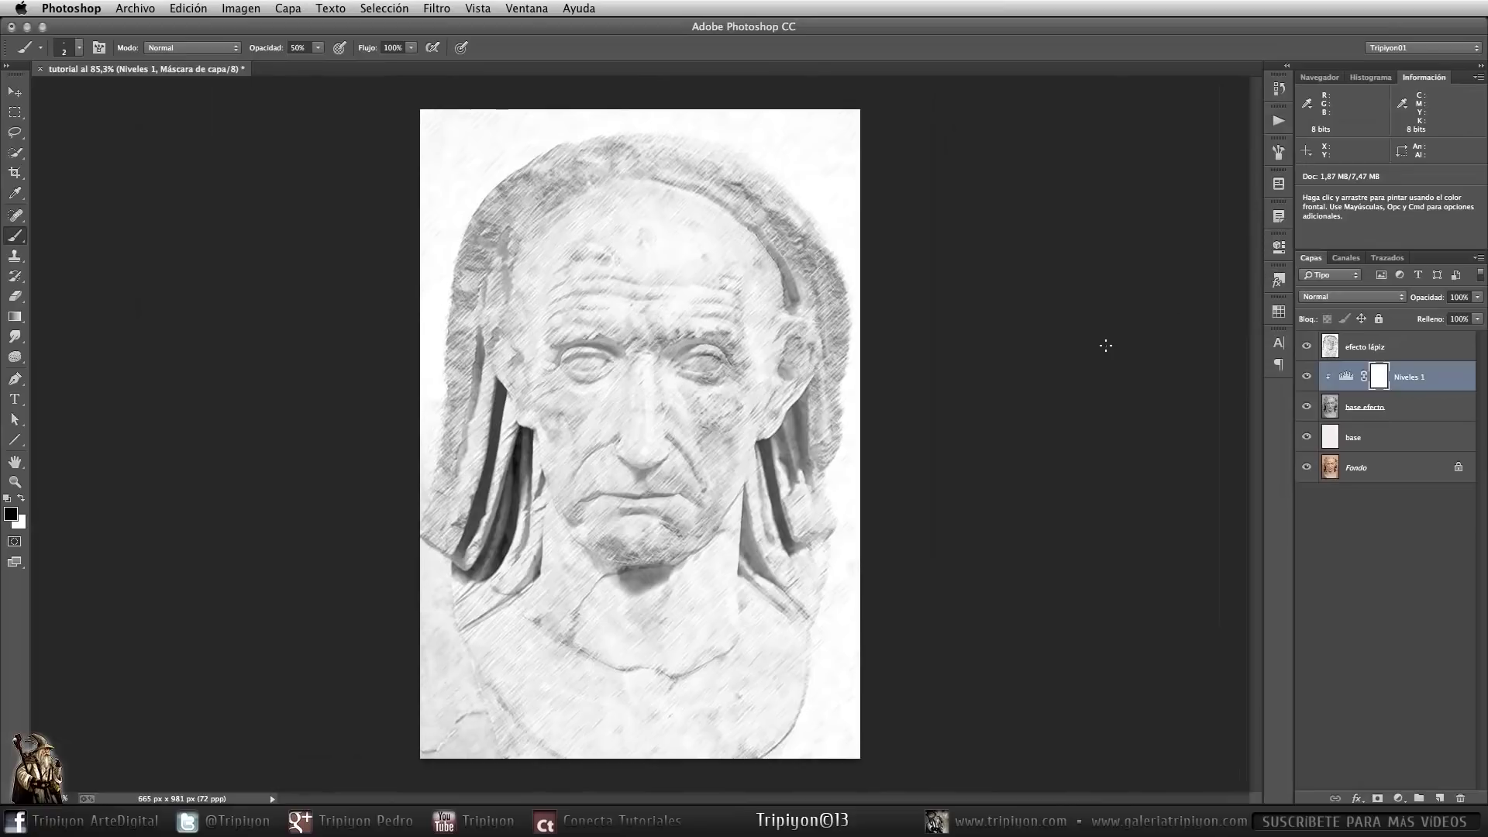
pyautogui.press('space')
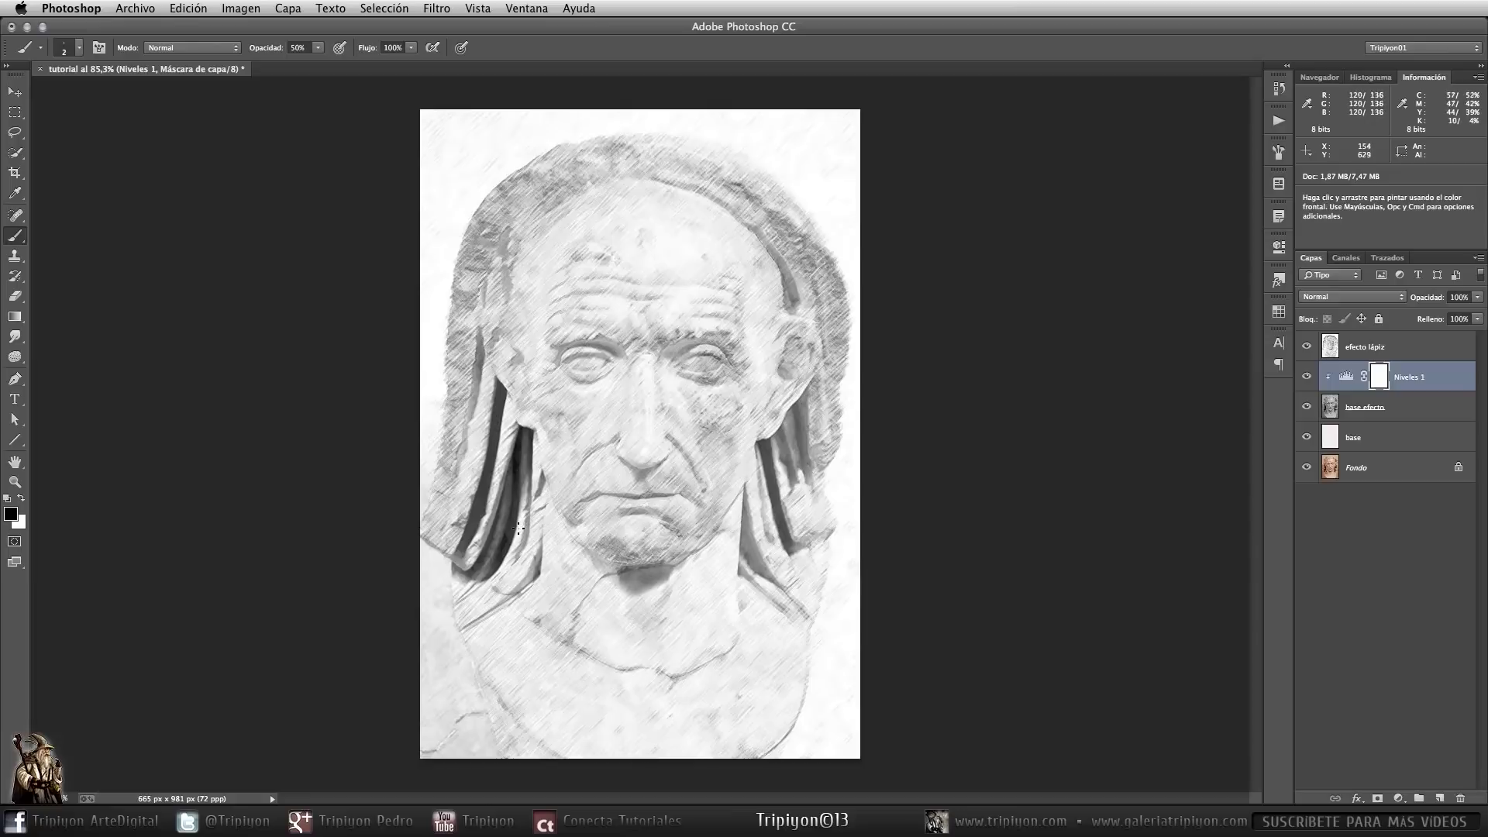
# Step: On the "base efecto" layer, lasso the dark drapery folds on both sides of the neck as one combined selection
pyautogui.press('l')
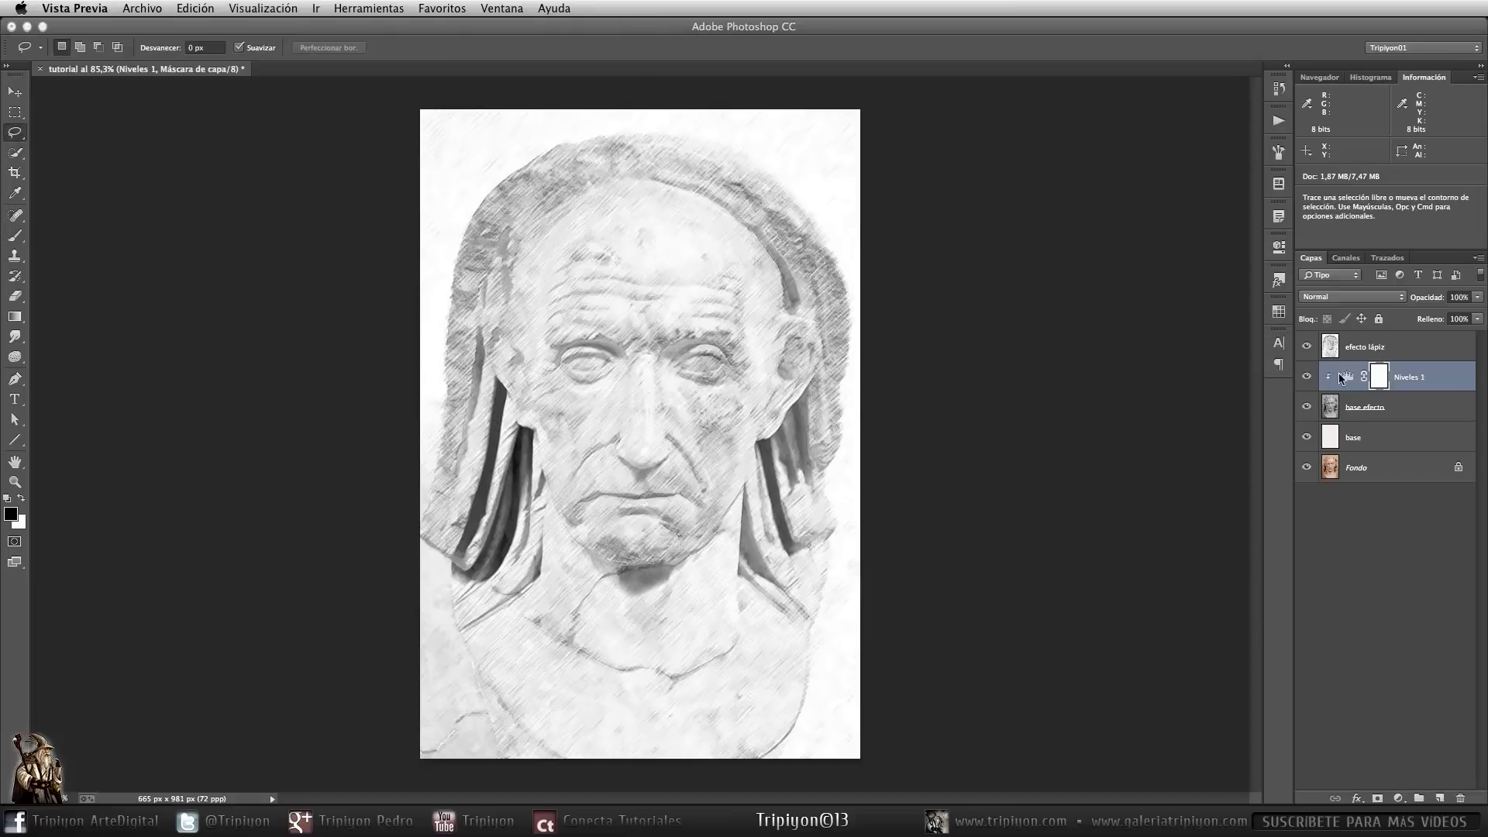
pyautogui.click(1372, 407)
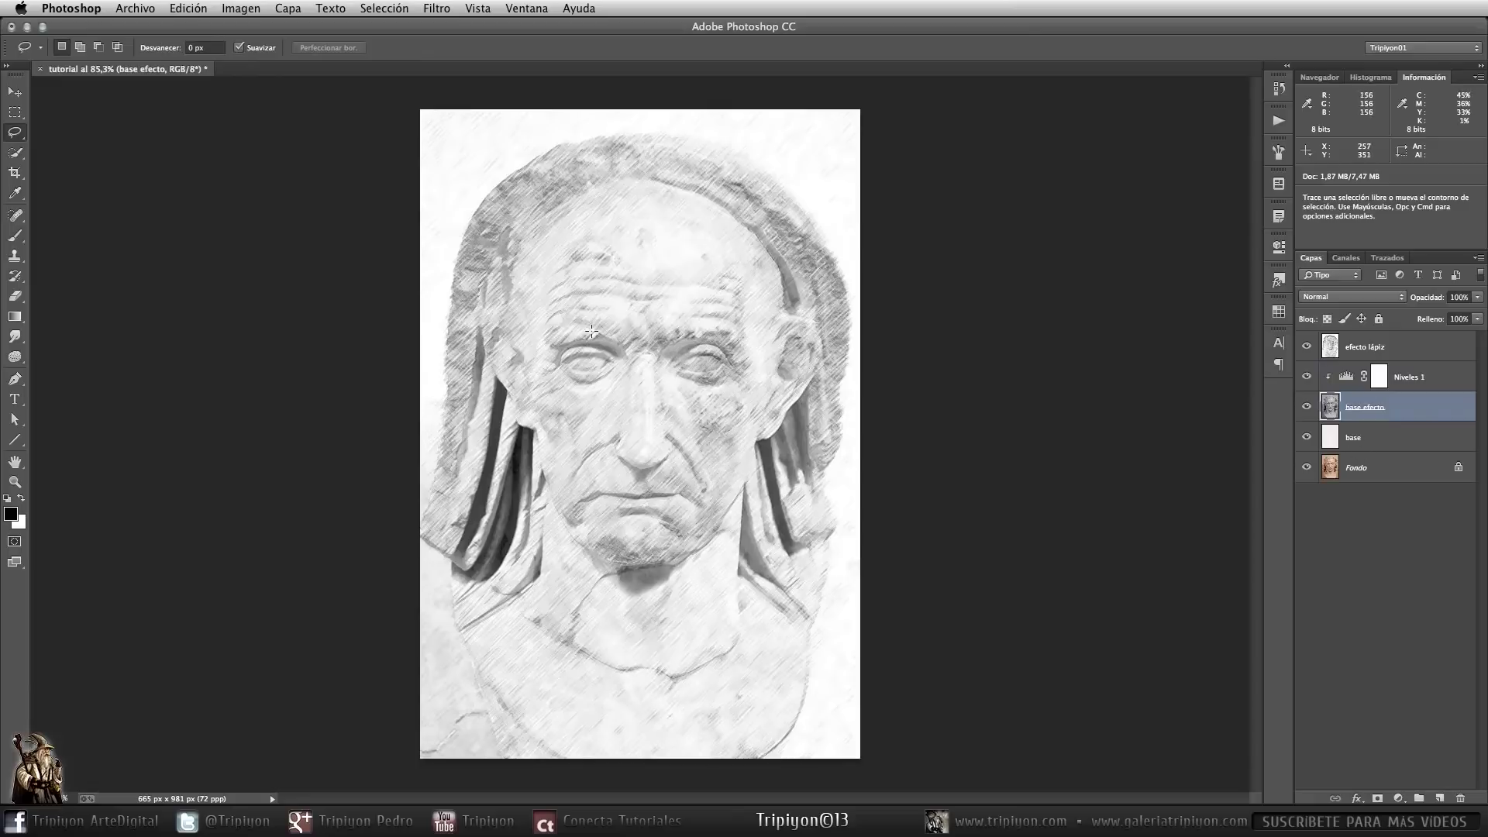
pyautogui.press('l')
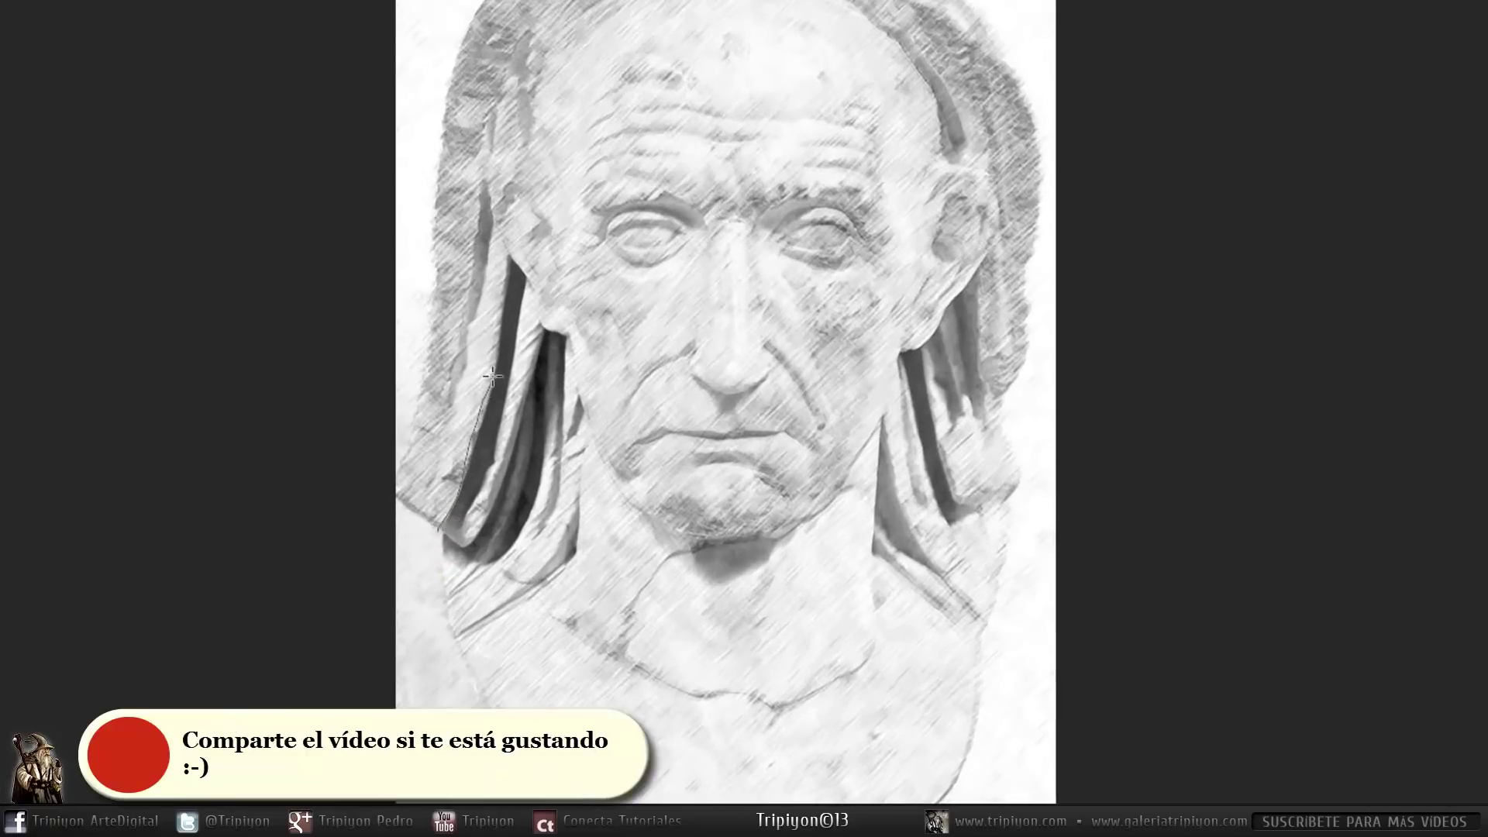
pyautogui.moveTo(500, 276)
pyautogui.mouseDown()
pyautogui.moveTo(519, 359)
pyautogui.moveTo(481, 483)
pyautogui.moveTo(446, 533)
pyautogui.mouseUp()
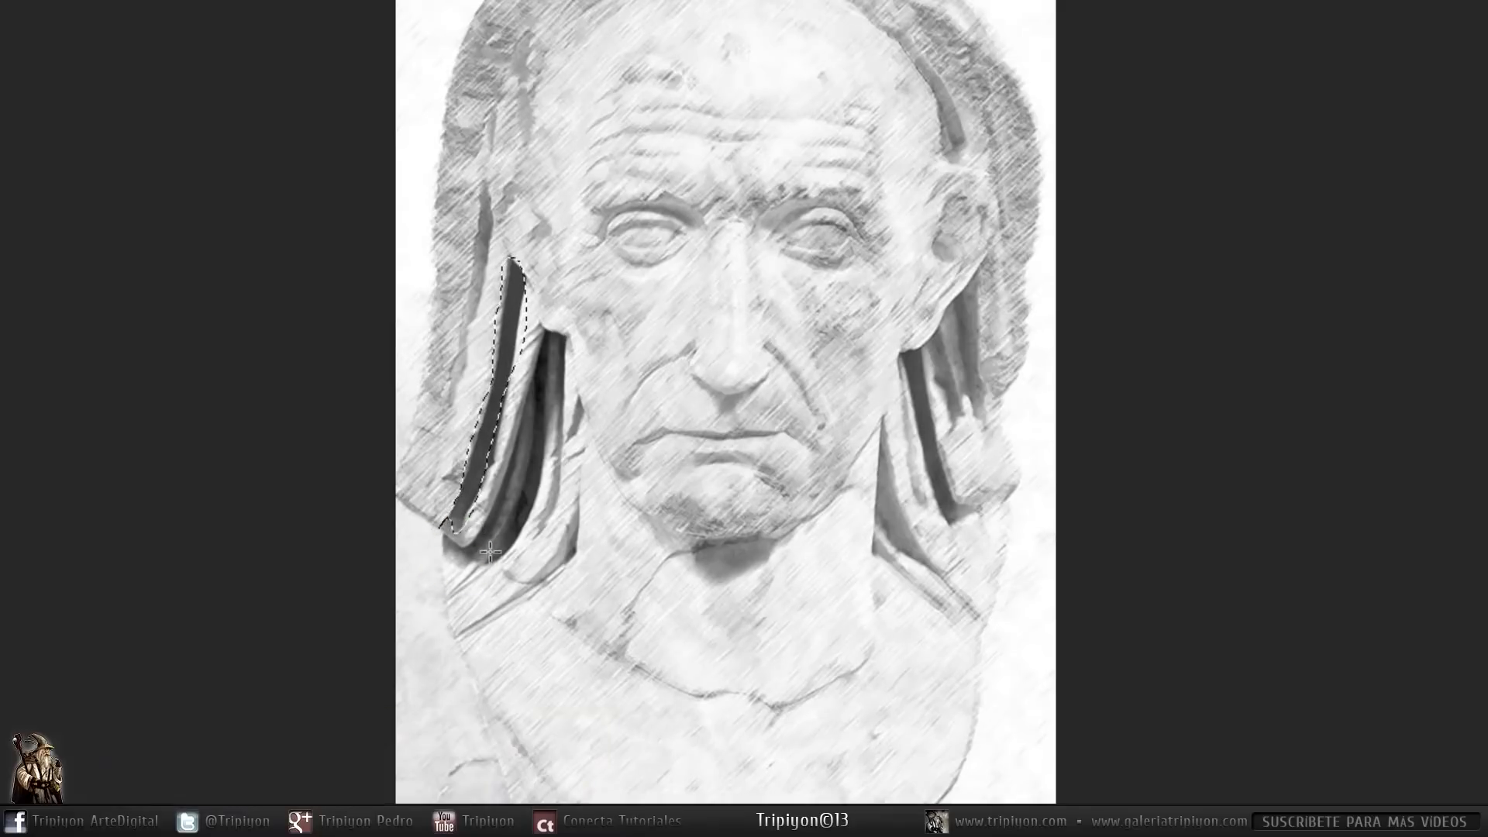
pyautogui.press('shift')
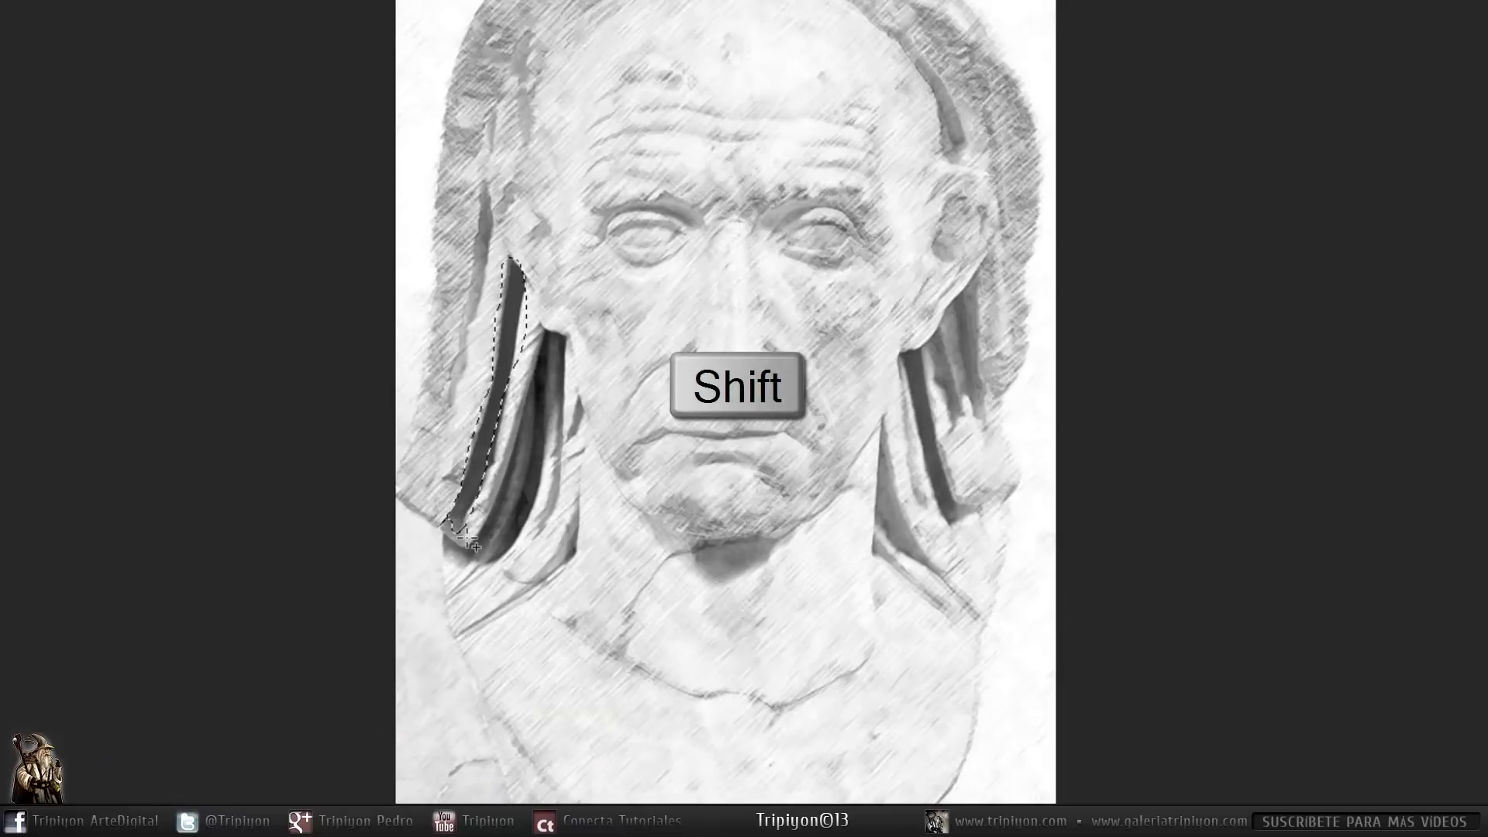
pyautogui.moveTo(490, 527)
pyautogui.mouseDown()
pyautogui.moveTo(535, 347)
pyautogui.moveTo(564, 332)
pyautogui.moveTo(544, 463)
pyautogui.mouseUp()
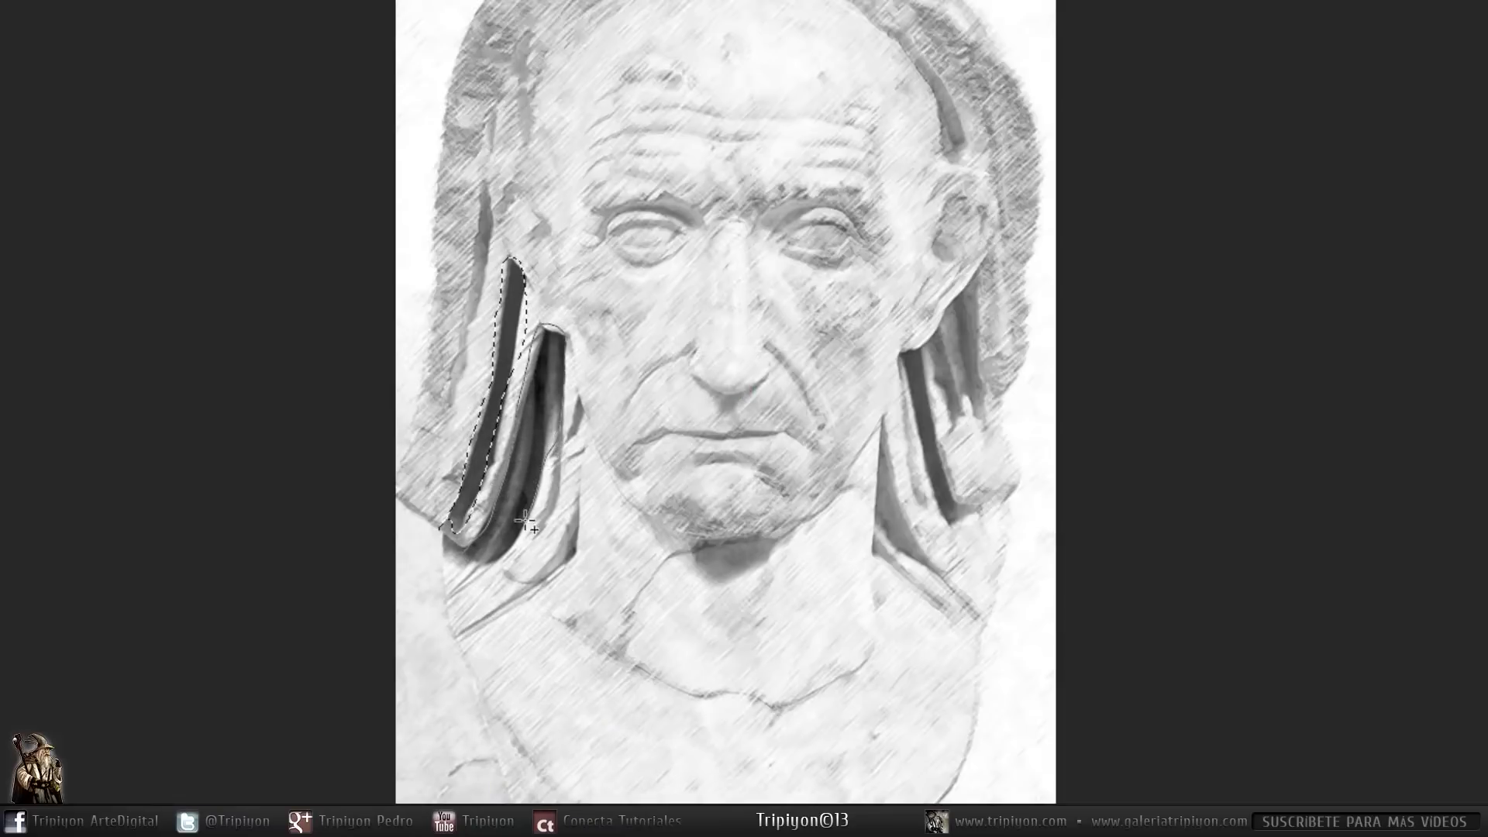
pyautogui.moveTo(967, 519)
pyautogui.mouseDown()
pyautogui.moveTo(930, 484)
pyautogui.moveTo(980, 395)
pyautogui.moveTo(969, 520)
pyautogui.mouseUp()
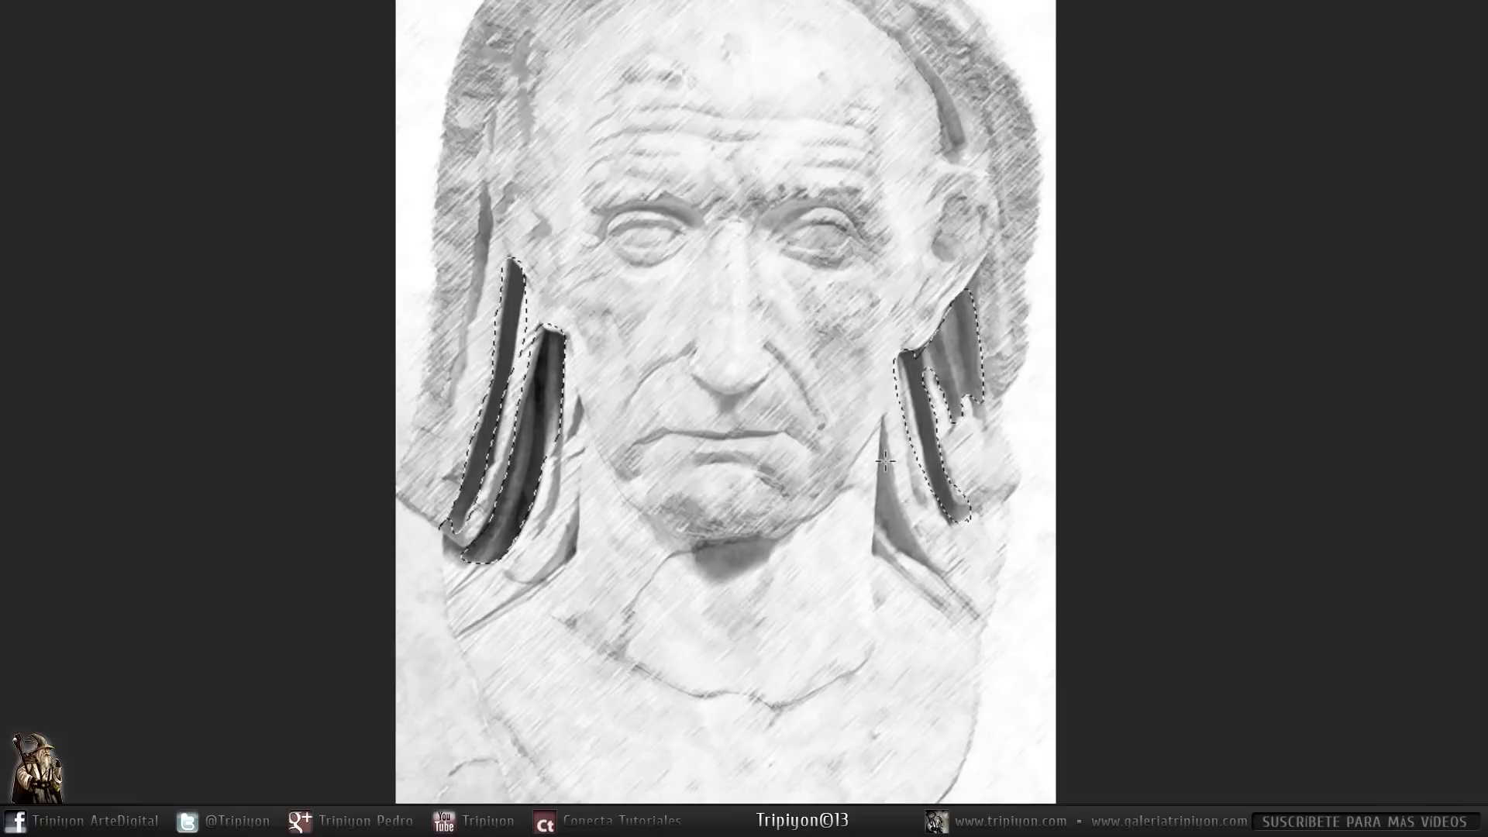
# Step: Copy the selected folds, paste them as a new layer above "efecto lápiz" and name it "zonas oscuras"
pyautogui.hotkey('ctrl', 'c')
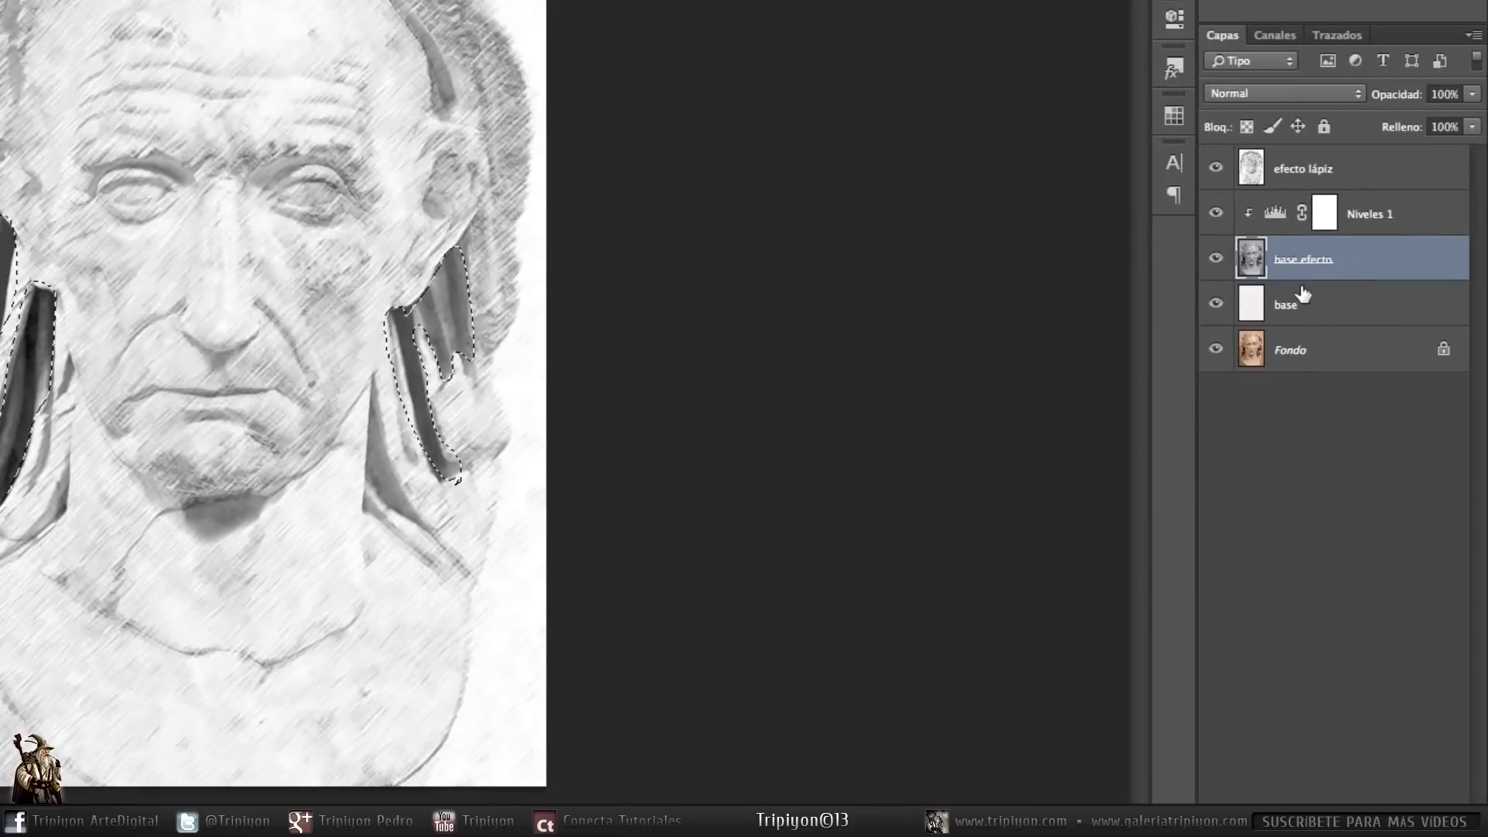
pyautogui.click(1318, 172)
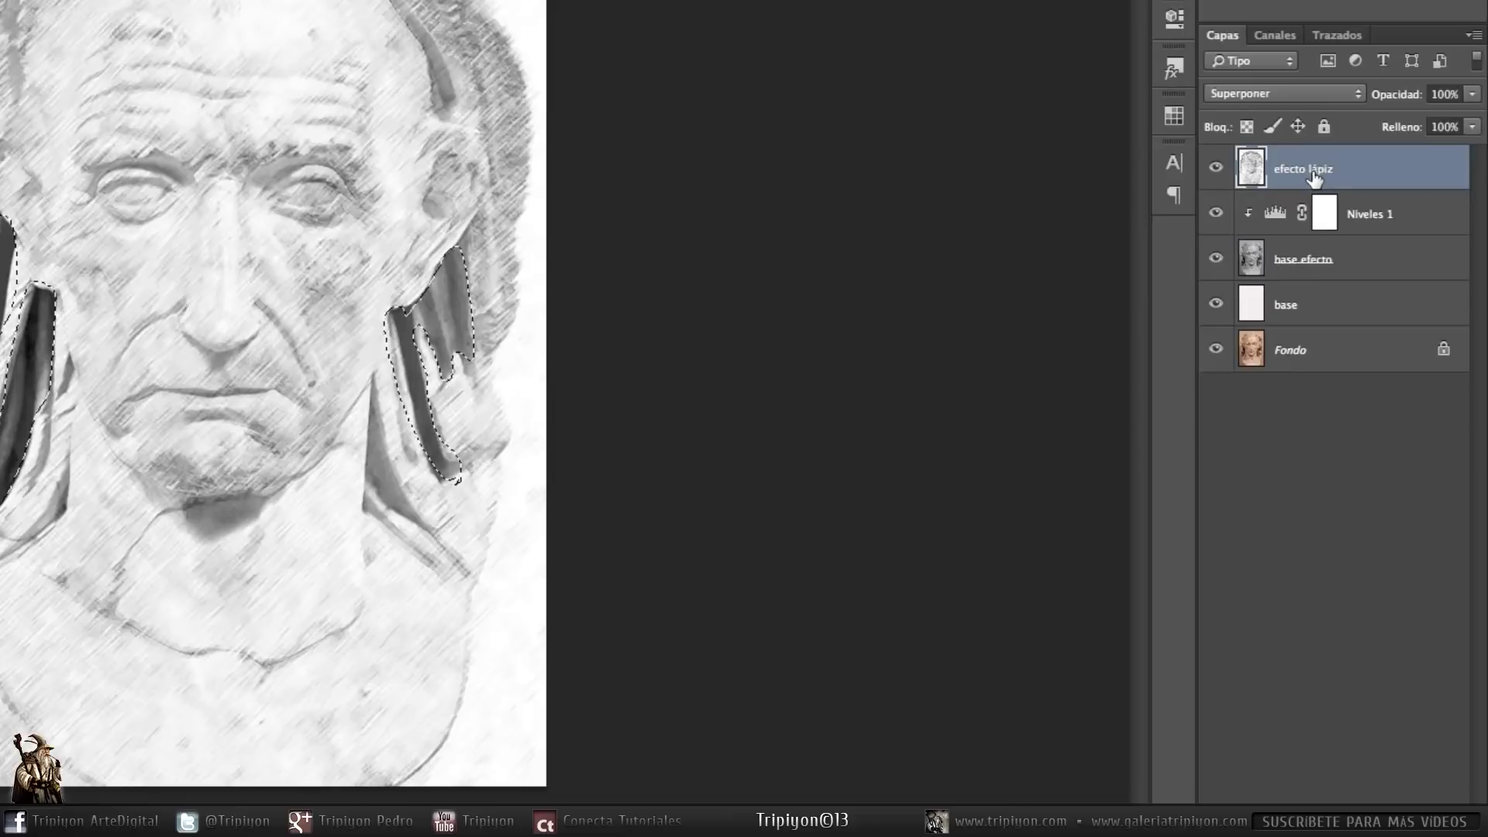
pyautogui.hotkey('ctrl', 'v')
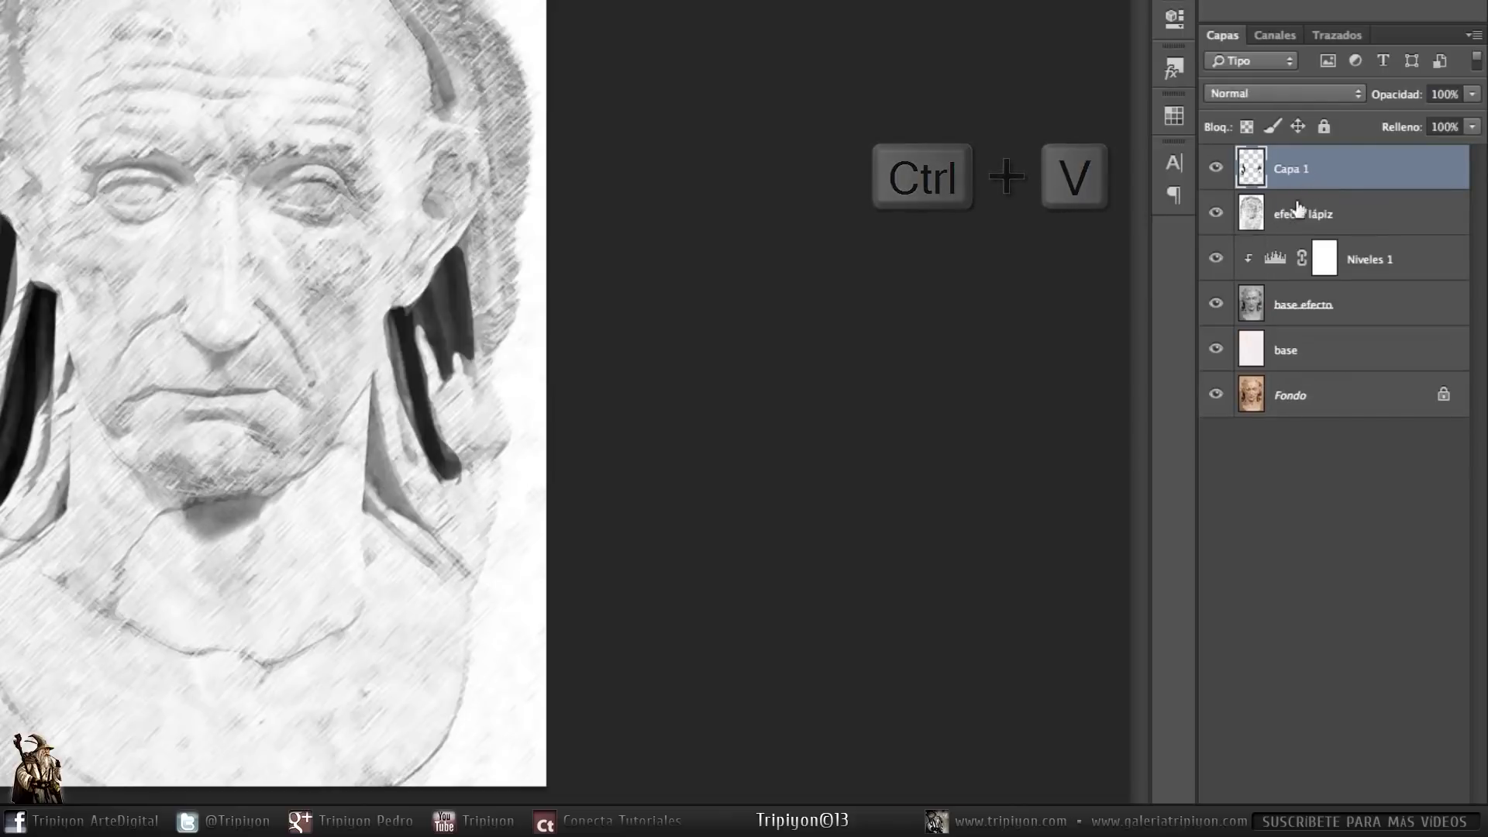
pyautogui.doubleClick(1298, 167)
pyautogui.write('zonas oscuras')
pyautogui.press('Return')
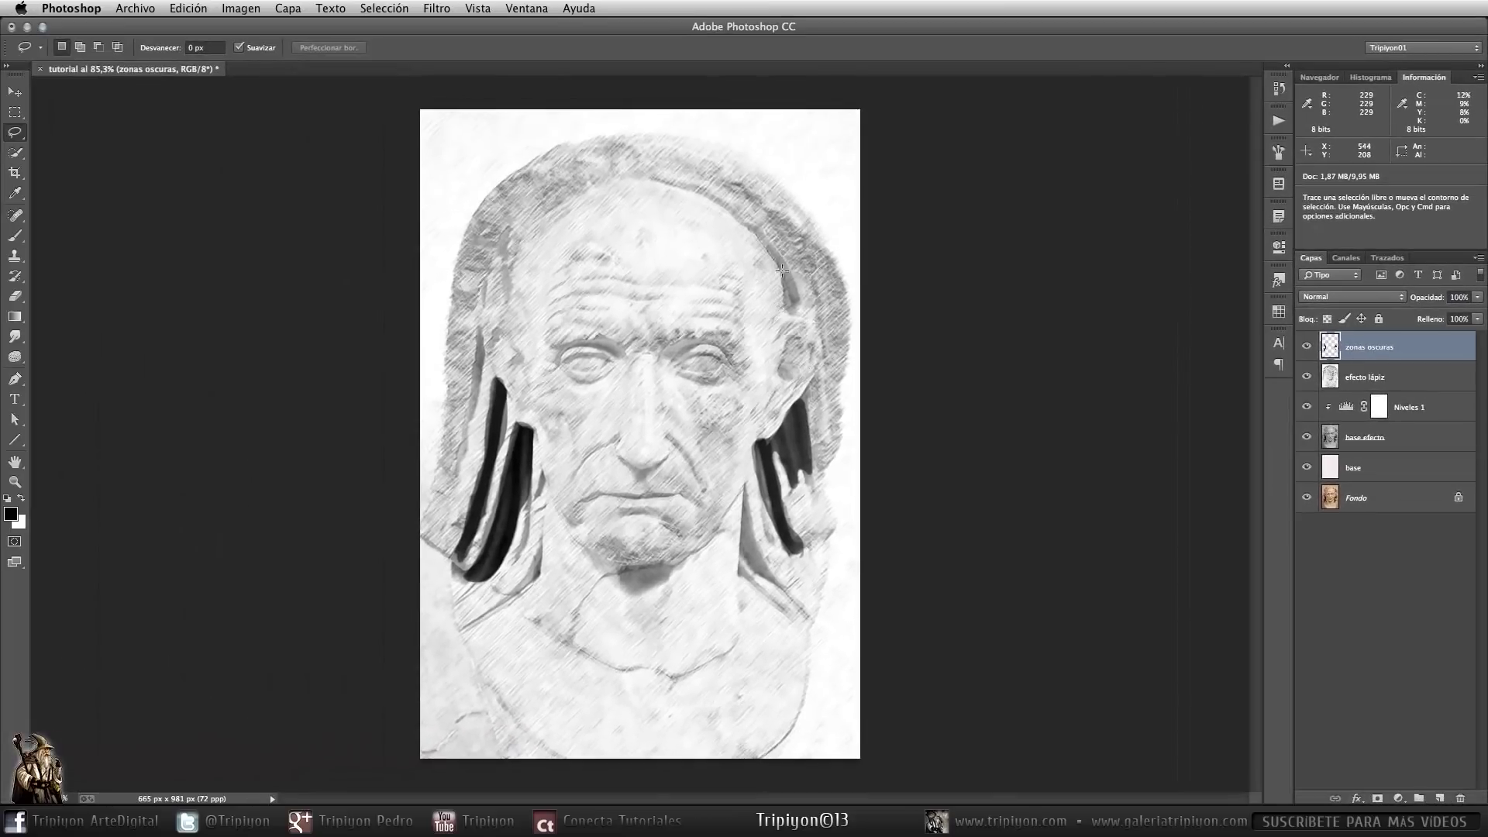
# Step: Apply the Lápiz de color filter to "zonas oscuras" with pencil width 1, stroke pressure 15 and paper brightness 12
pyautogui.click(436, 8)
pyautogui.moveTo(581, 203)
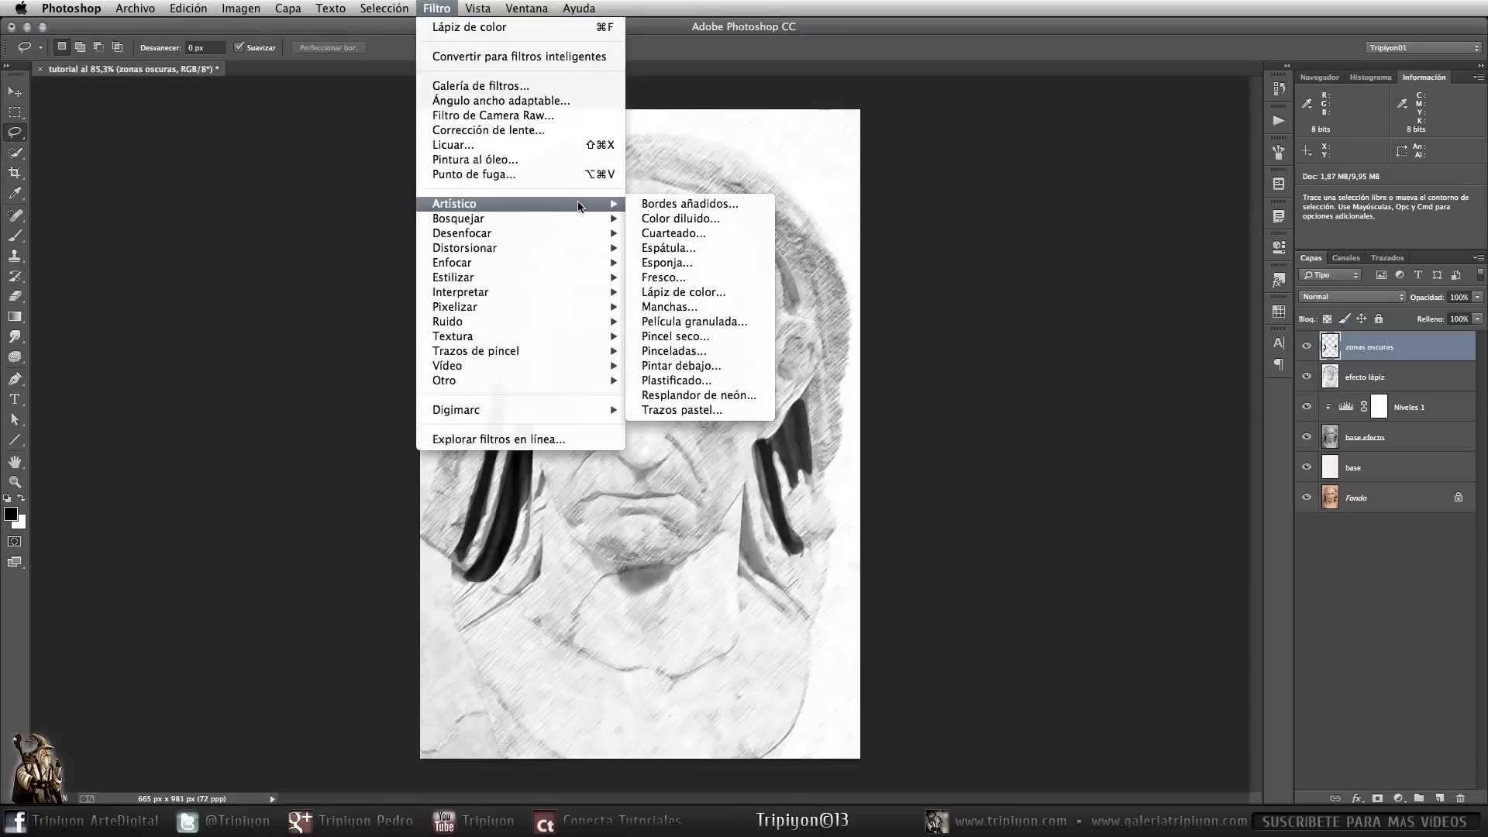
pyautogui.click(734, 293)
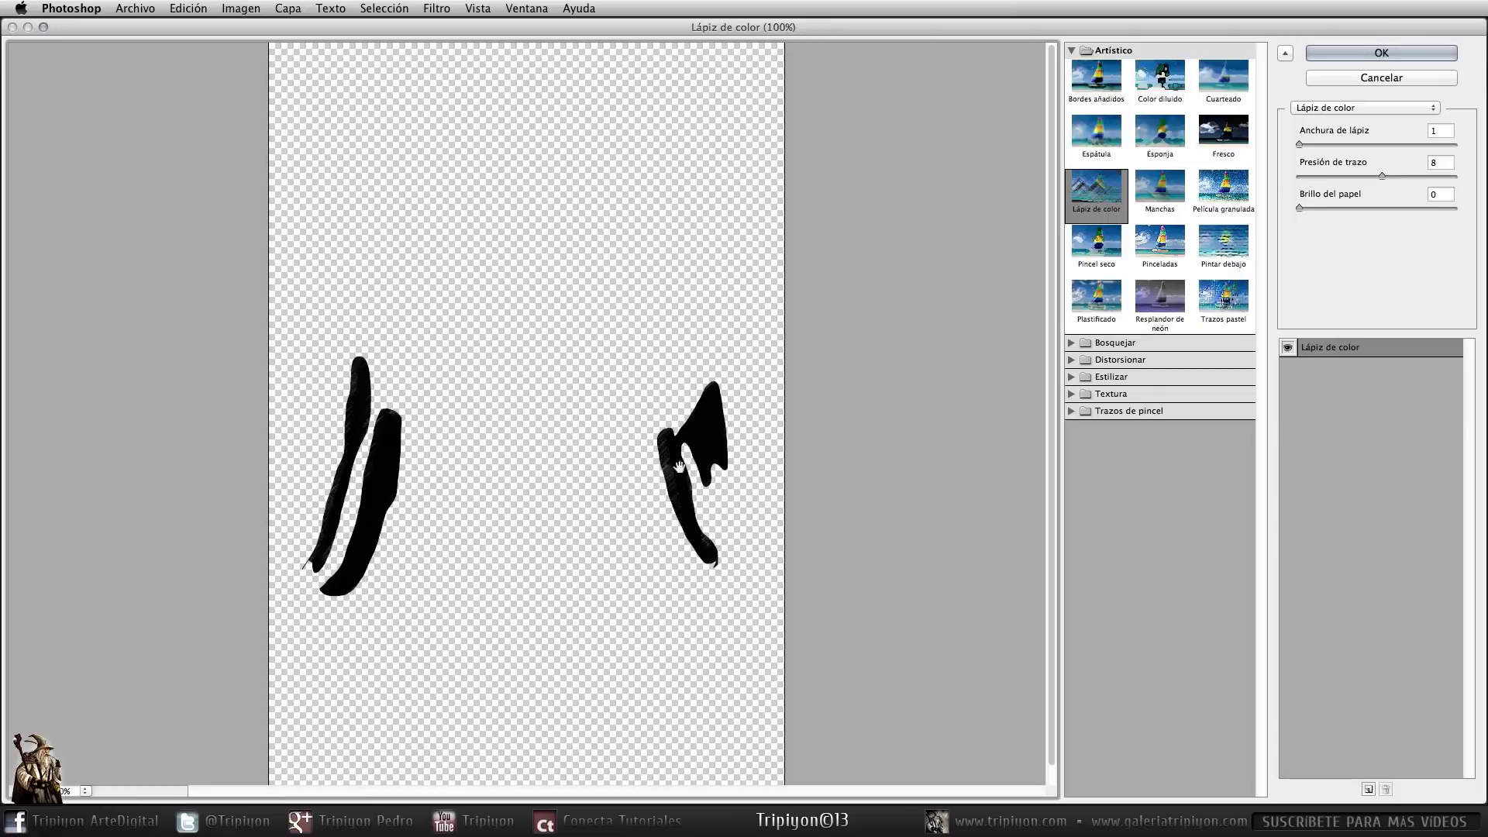
pyautogui.moveTo(1382, 176); pyautogui.dragTo(1483, 180)
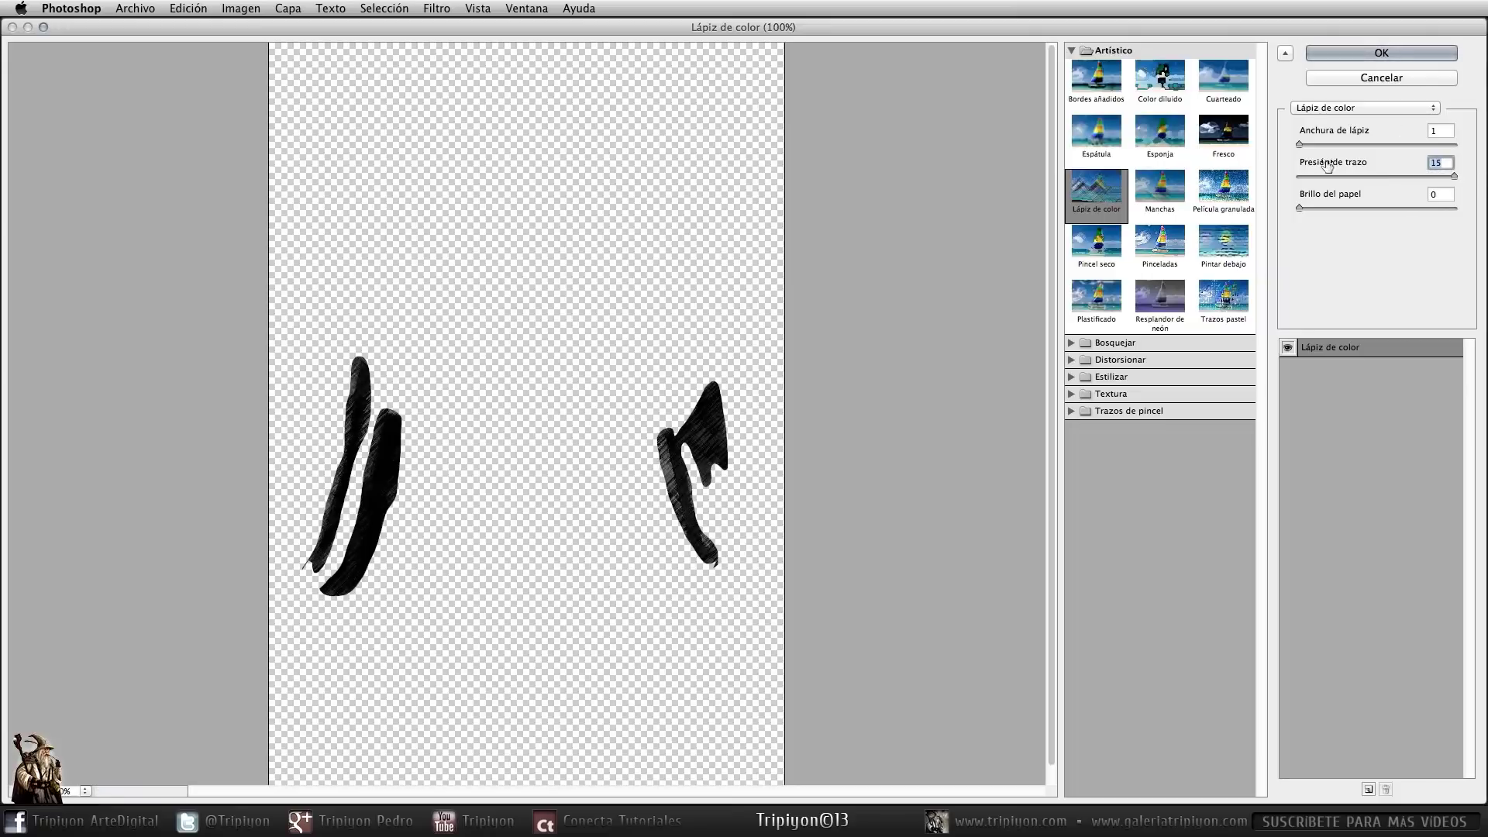
pyautogui.click(1299, 145)
pyautogui.moveTo(1299, 144); pyautogui.dragTo(1299, 146)
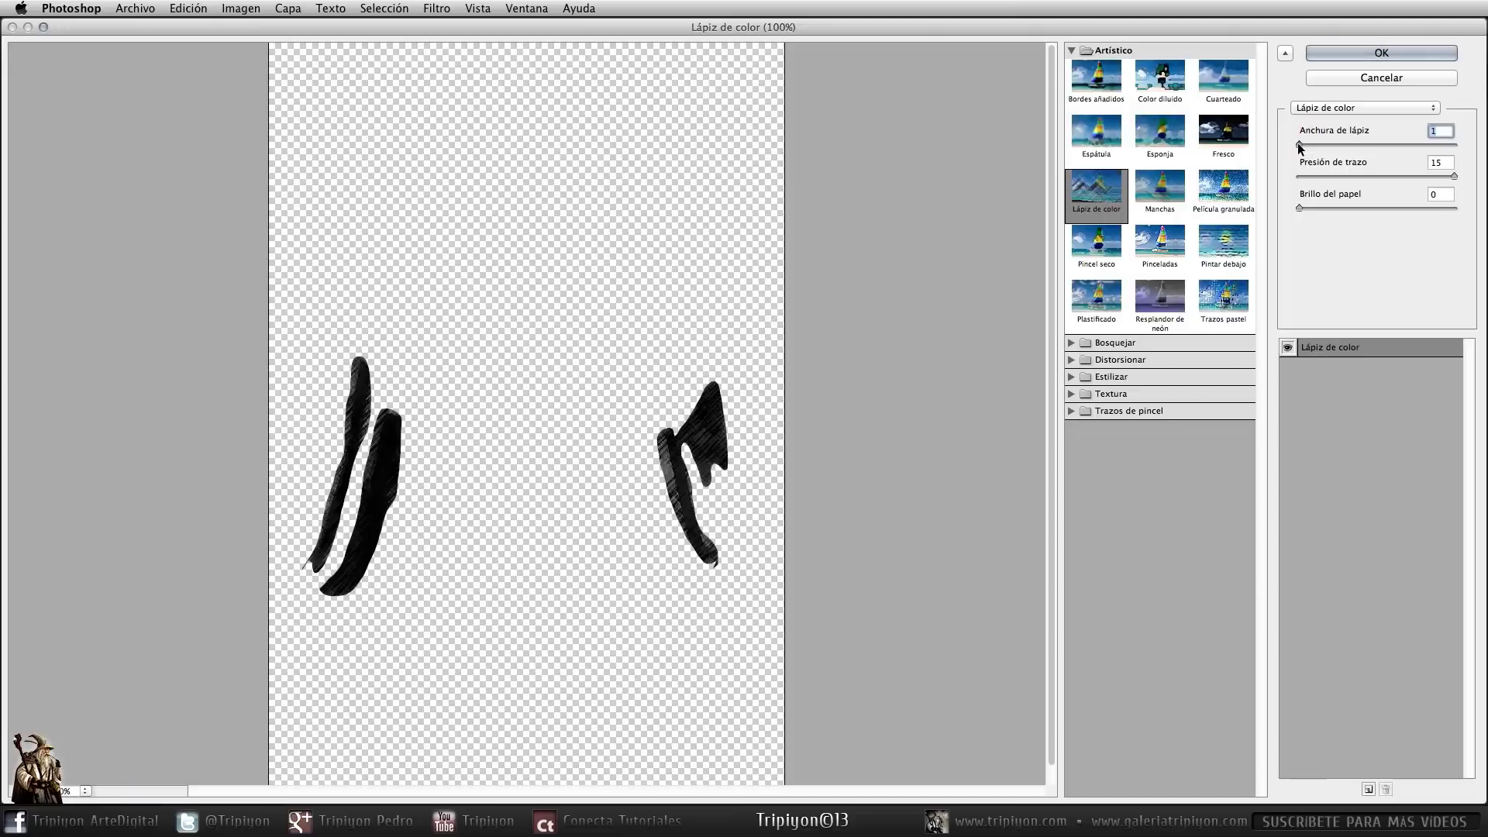
pyautogui.click(1299, 208)
pyautogui.moveTo(1299, 208)
pyautogui.mouseDown()
pyautogui.moveTo(1346, 201)
pyautogui.moveTo(1333, 202)
pyautogui.mouseUp()
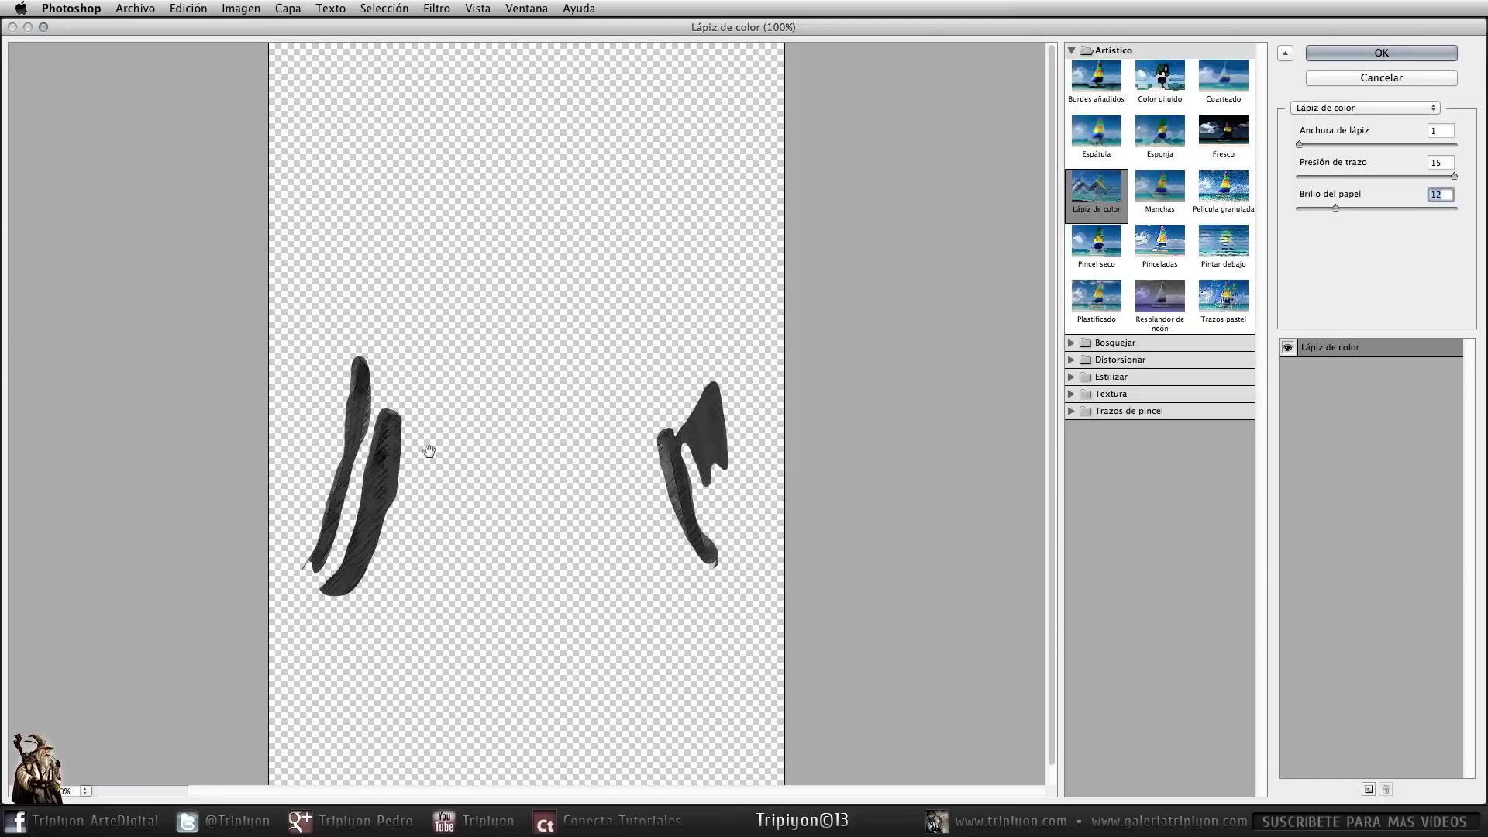
pyautogui.click(1375, 53)
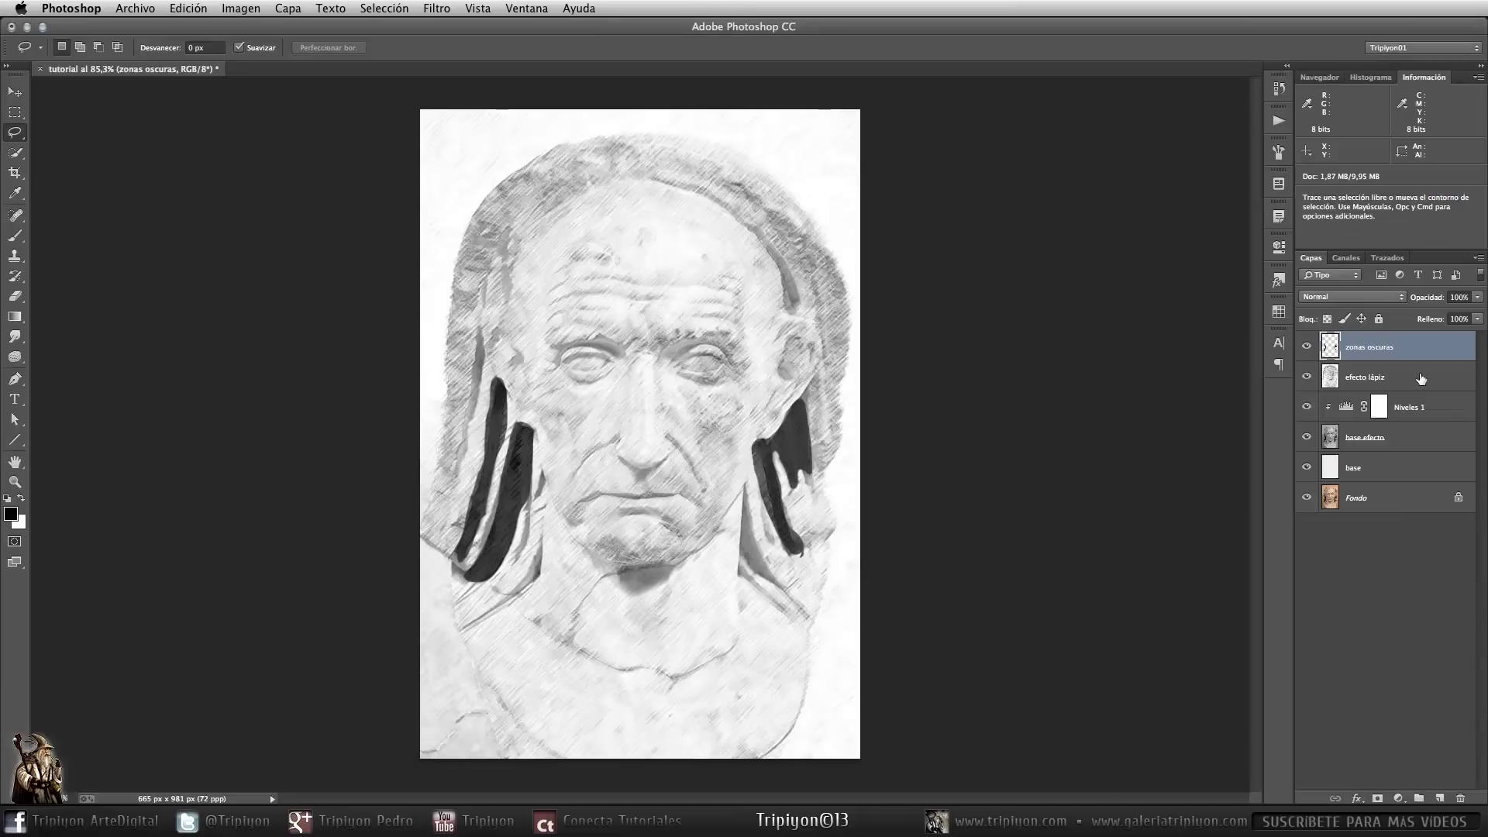
# Step: Set the "zonas oscuras" layer's blend mode to Superponer and invert its colors
pyautogui.click(1336, 299)
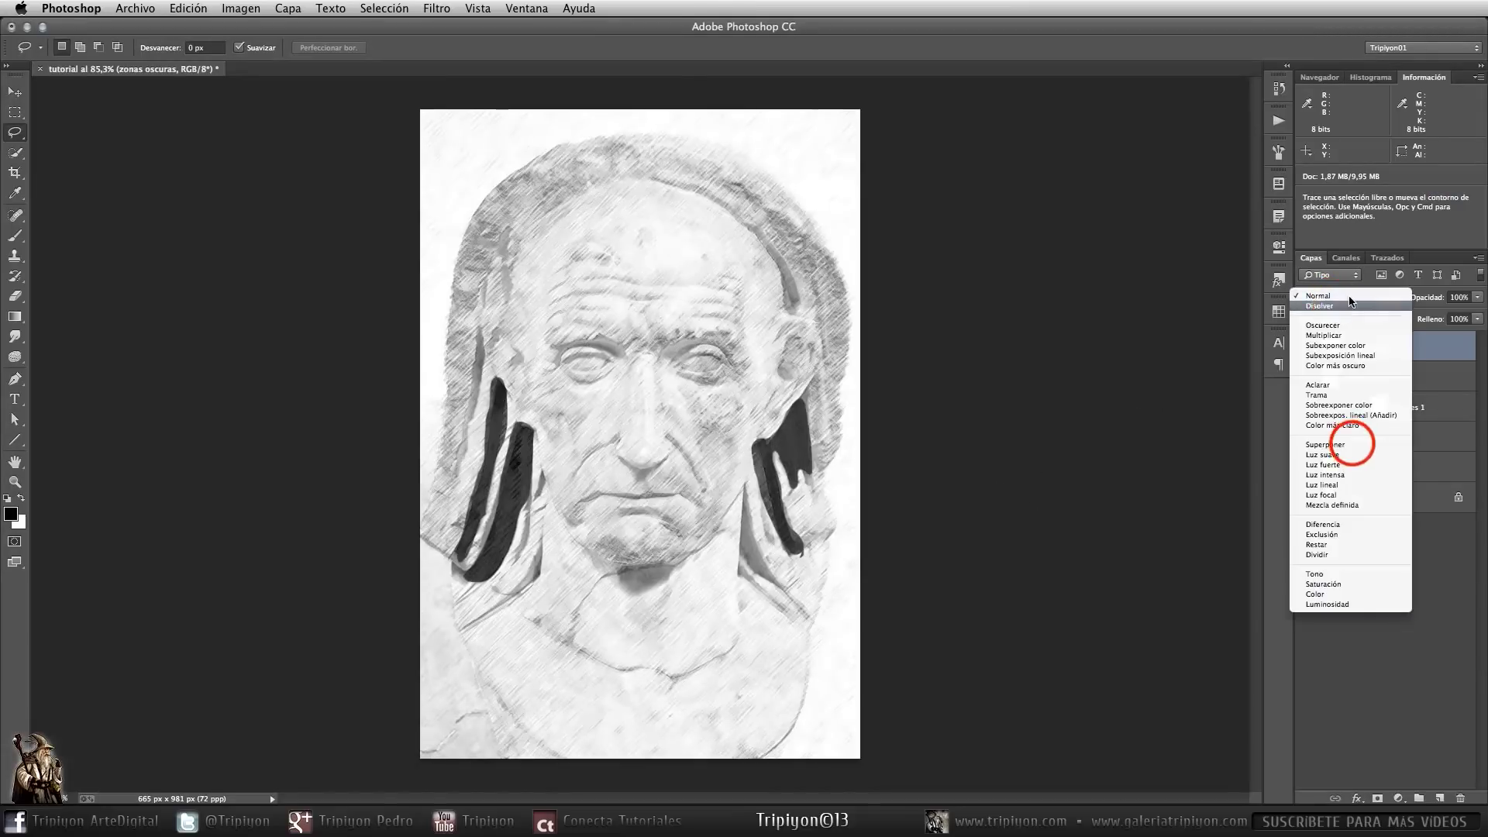
pyautogui.click(1349, 431)
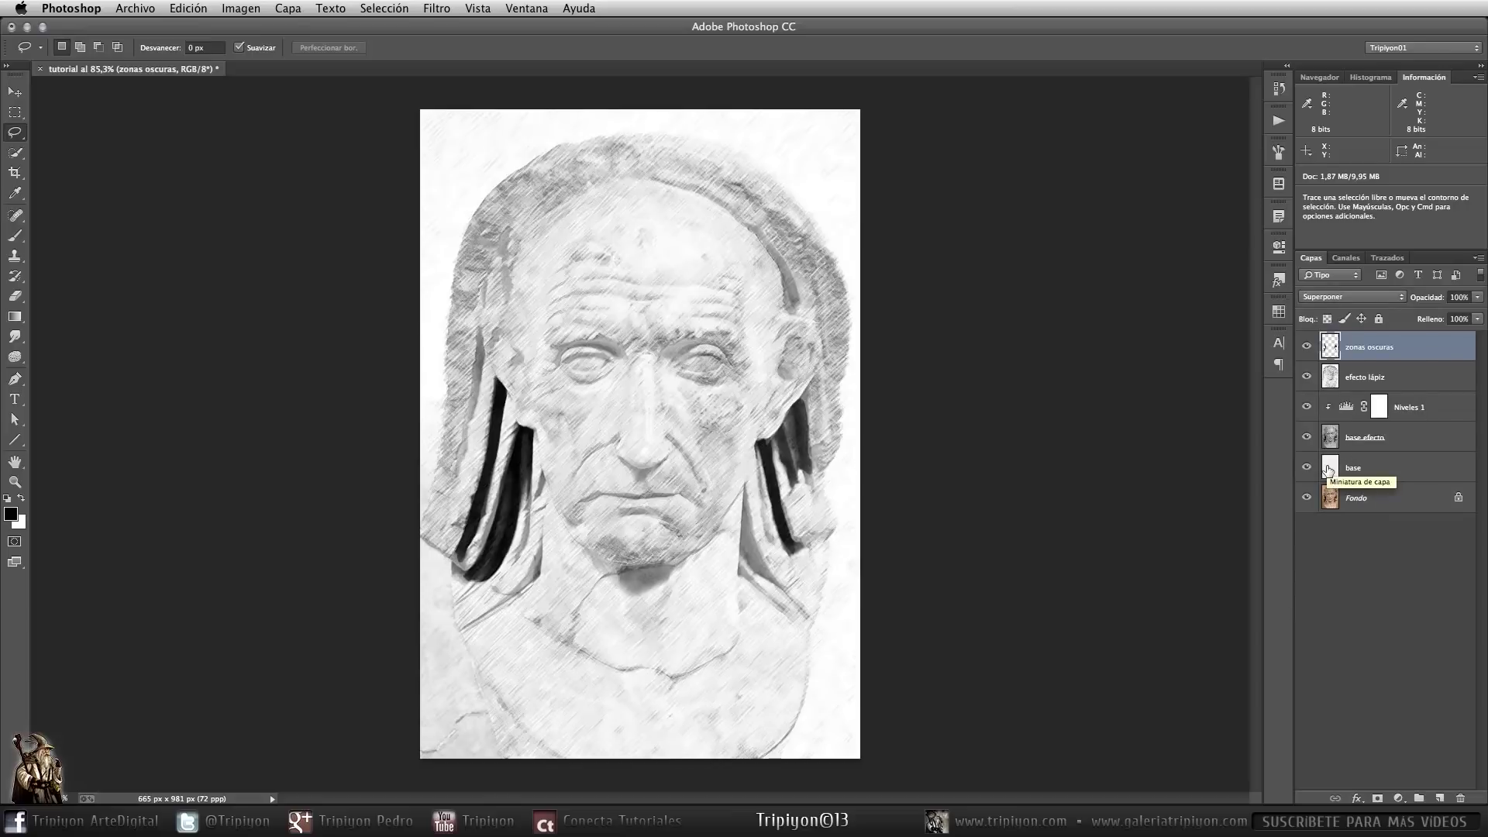
pyautogui.hotkey('ctrl', 'i')
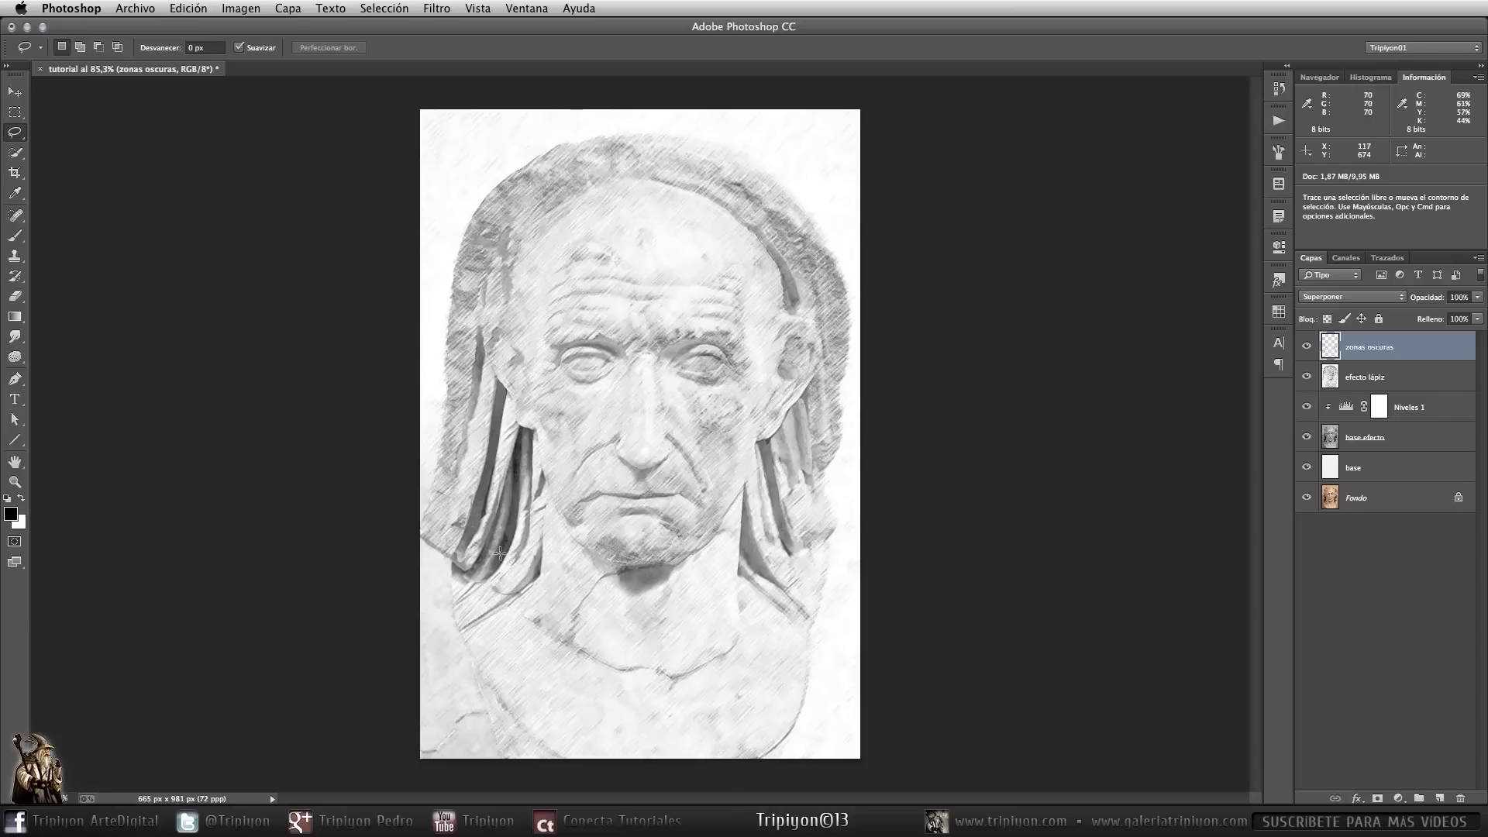
# Step: Add a layer mask to the "zonas oscuras" layer
pyautogui.keyDown('super'); pyautogui.click(434, 558); pyautogui.keyUp('super')
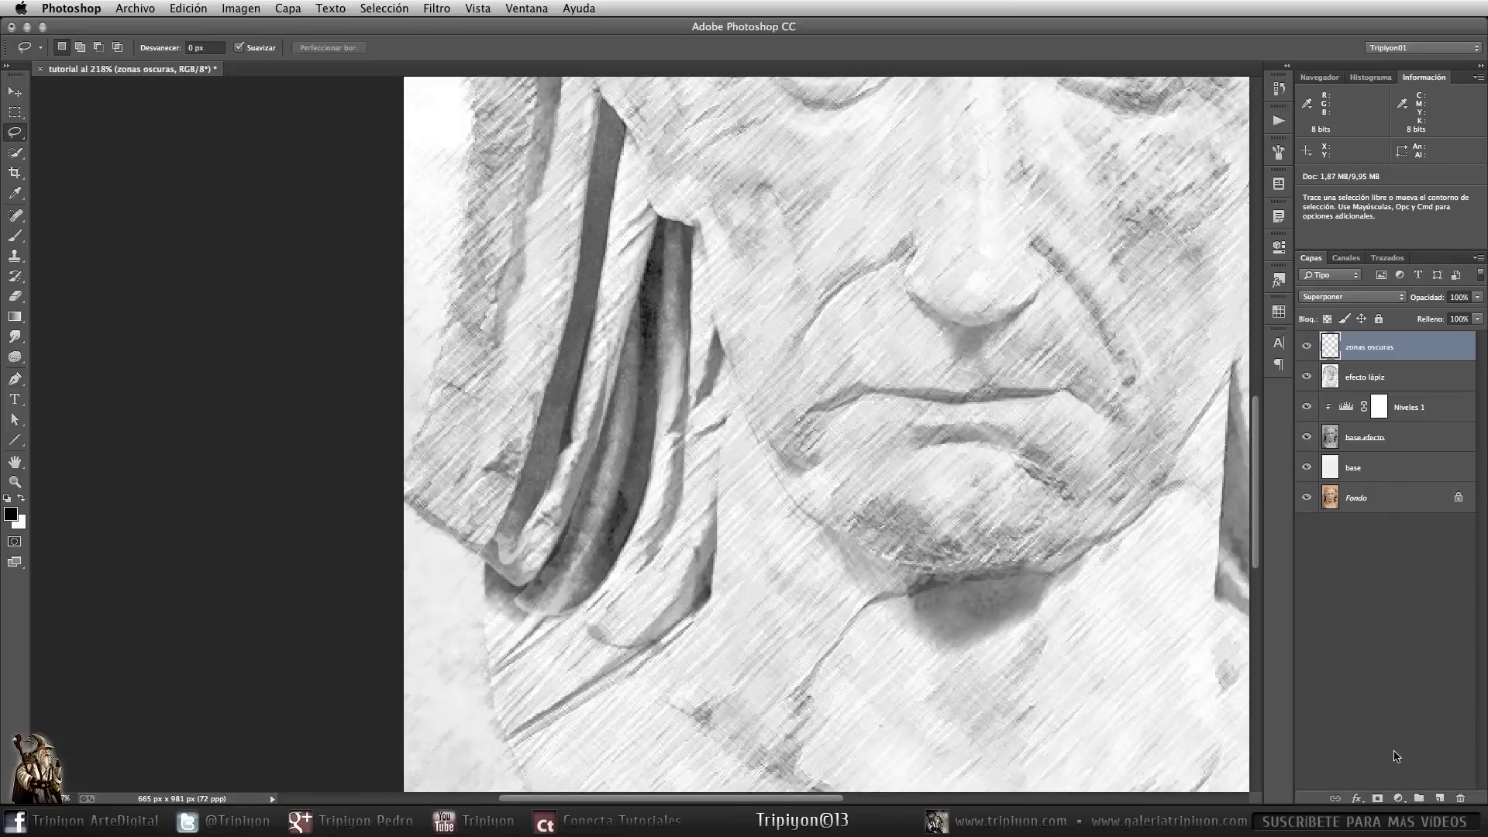
pyautogui.click(1378, 798)
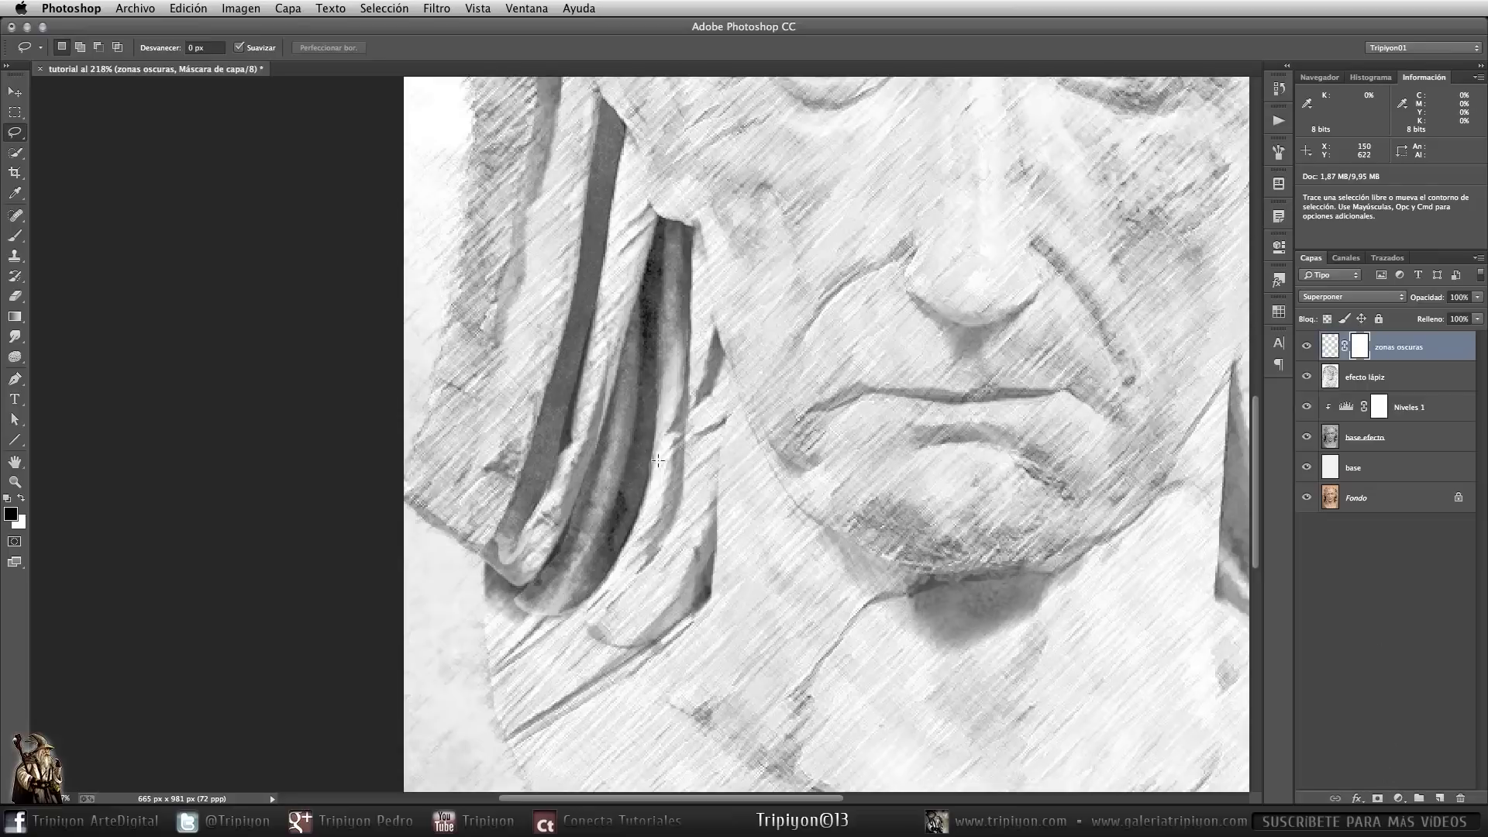
# Step: Choose a soft round brush with 11 px size, 19% hardness and 100% opacity for the "zonas oscuras" mask
pyautogui.press('b')
pyautogui.rightClick(595, 416)
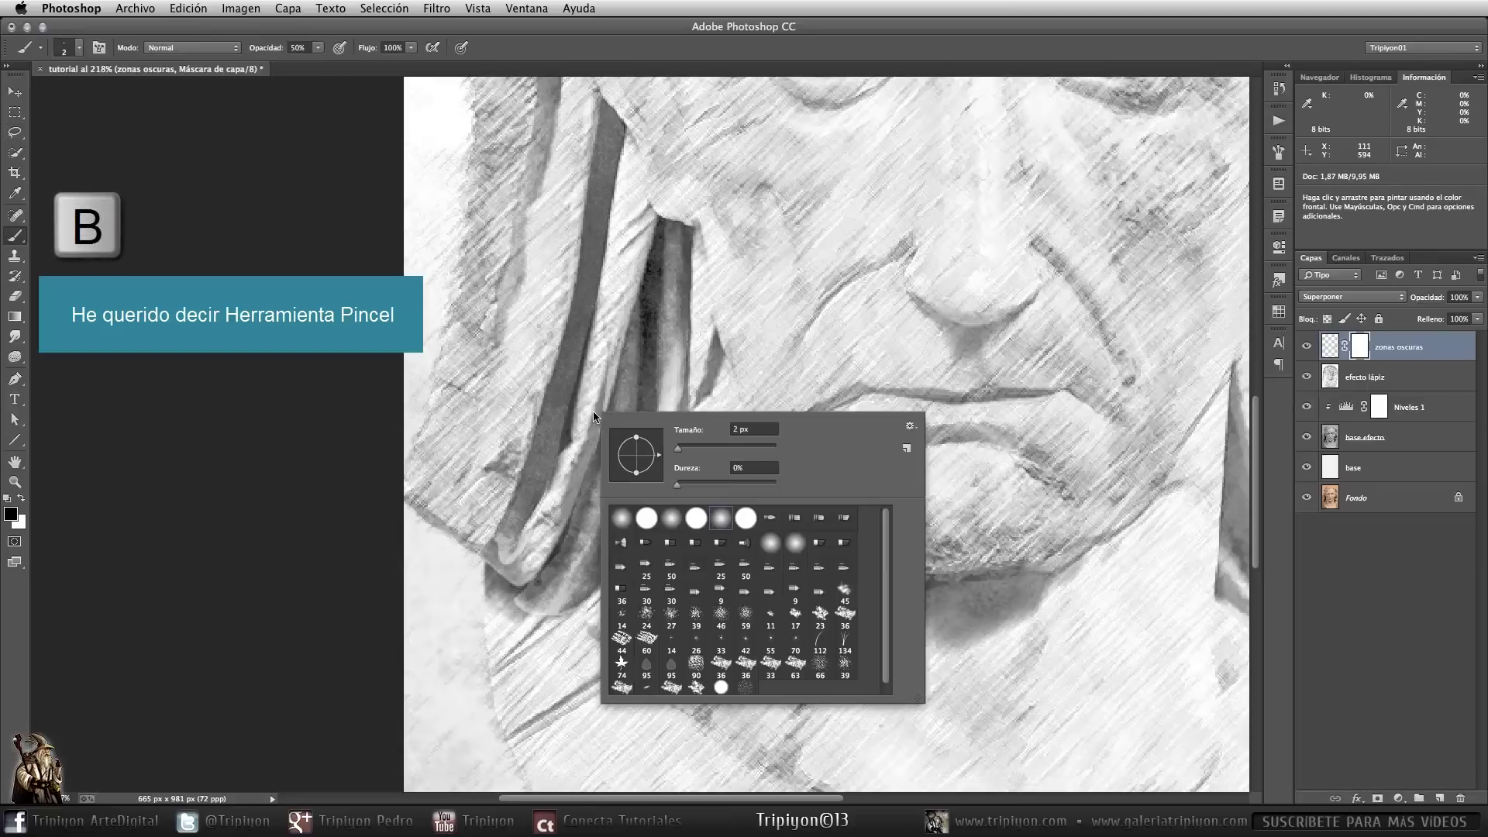
pyautogui.click(672, 519)
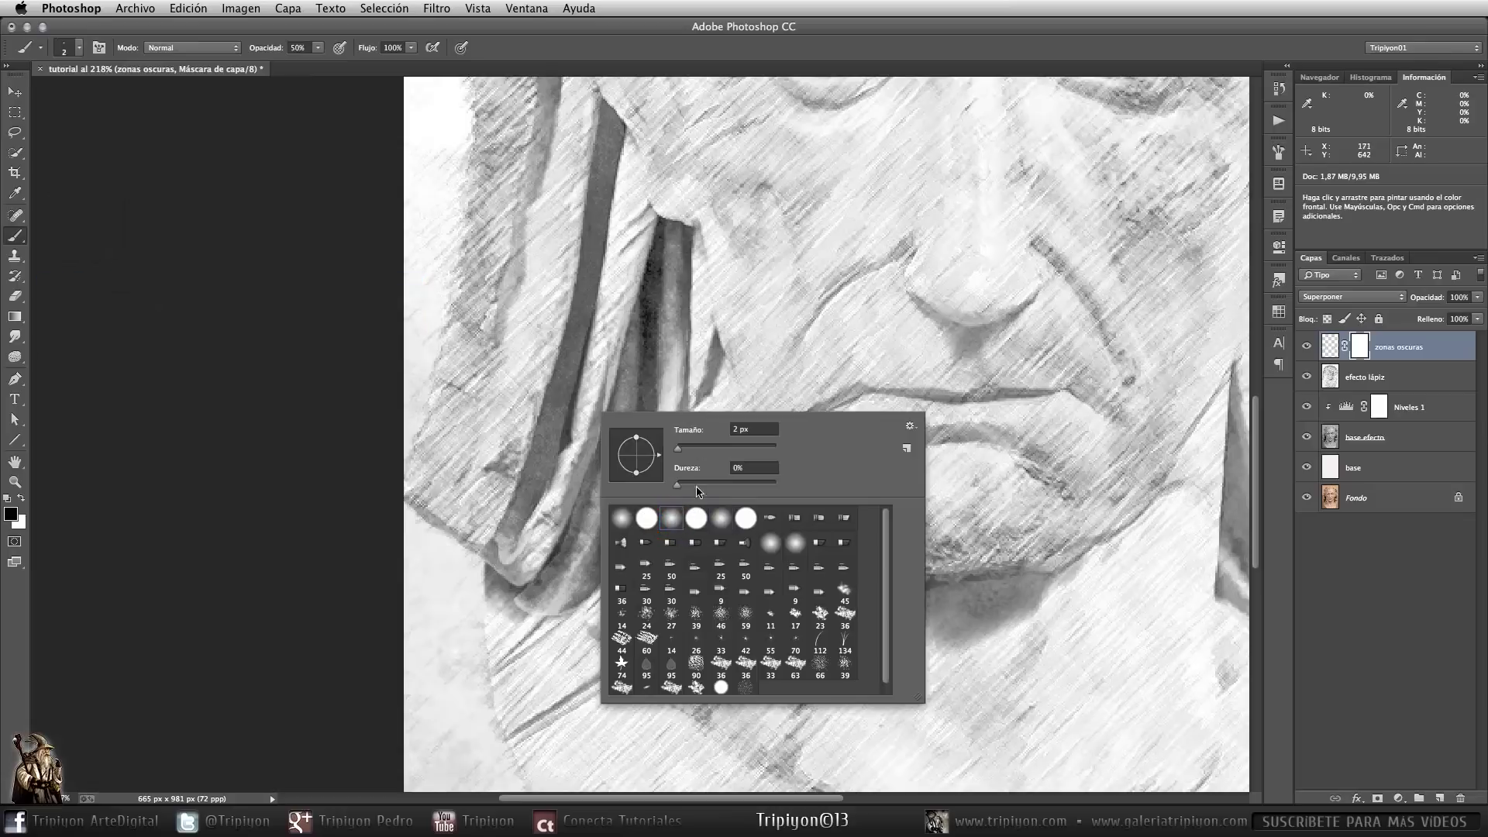
pyautogui.moveTo(691, 491); pyautogui.dragTo(687, 489)
pyautogui.click(732, 52)
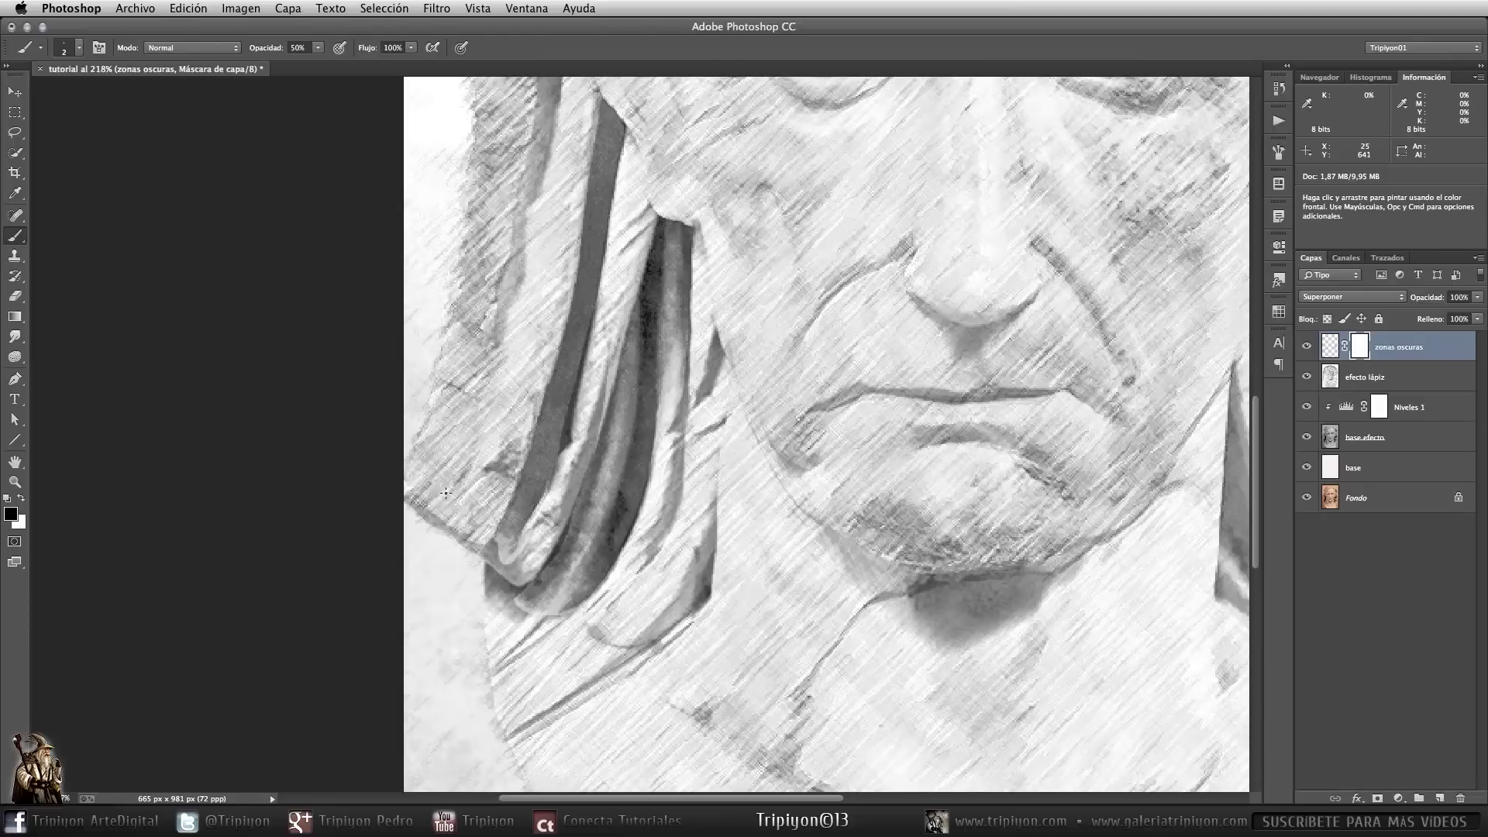
pyautogui.moveTo(530, 443); pyautogui.dragTo(536, 442)
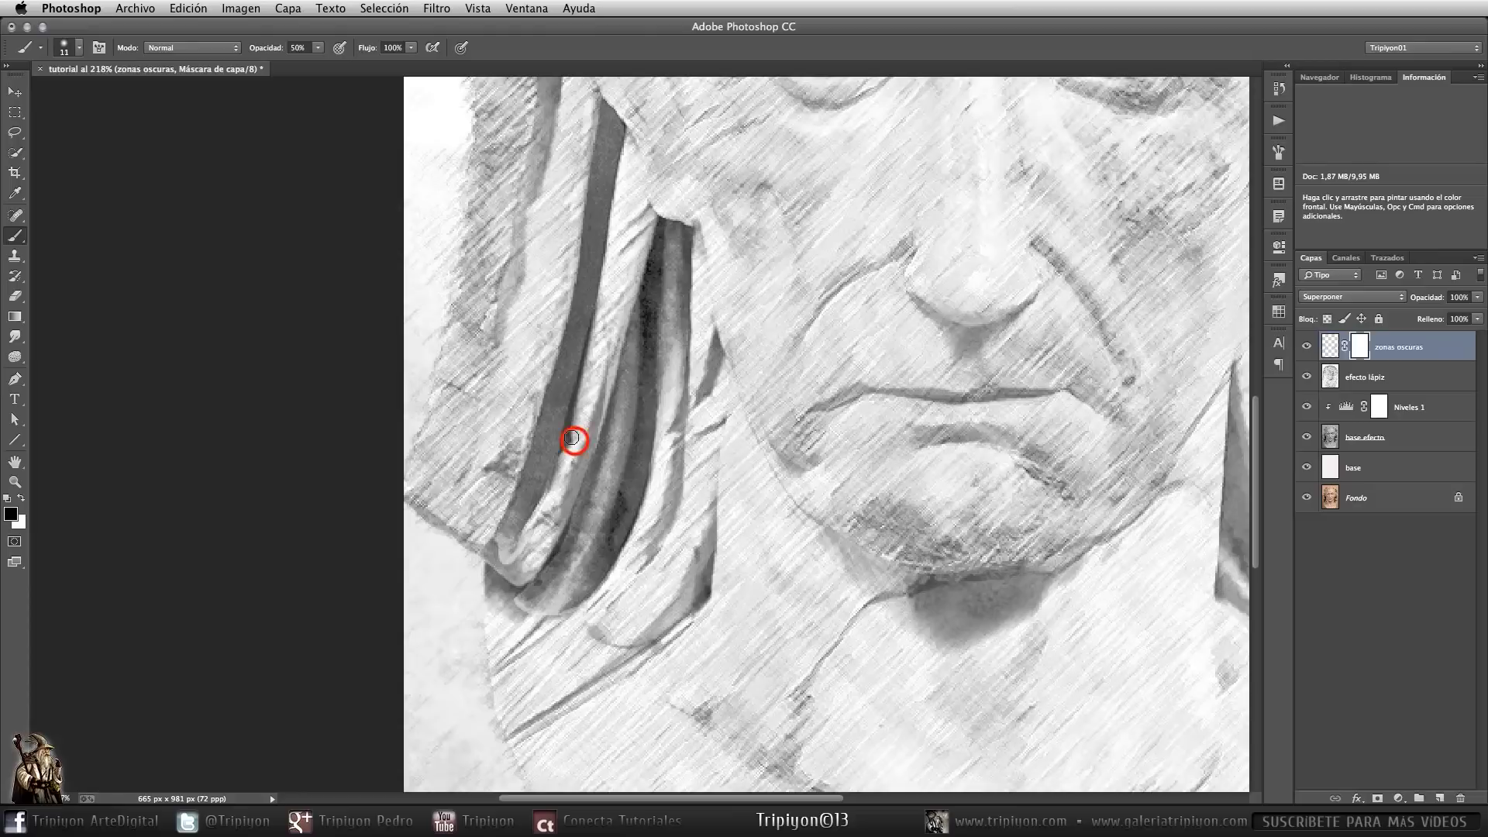
pyautogui.press('0')
# Step: Paint black on the "zonas oscuras" mask along the edges of the dark folds to clean up the overlay
pyautogui.moveTo(635, 130)
pyautogui.mouseDown()
pyautogui.moveTo(678, 258)
pyautogui.moveTo(631, 313)
pyautogui.mouseUp()
pyautogui.moveTo(670, 533)
pyautogui.mouseDown()
pyautogui.moveTo(577, 349)
pyautogui.moveTo(588, 228)
pyautogui.moveTo(544, 570)
pyautogui.moveTo(511, 571)
pyautogui.mouseUp()
pyautogui.moveTo(1176, 352); pyautogui.dragTo(749, 336)
pyautogui.rightClick(568, 414)
pyautogui.click(650, 433)
pyautogui.moveTo(632, 331); pyautogui.dragTo(648, 340)
pyautogui.rightClick(648, 339)
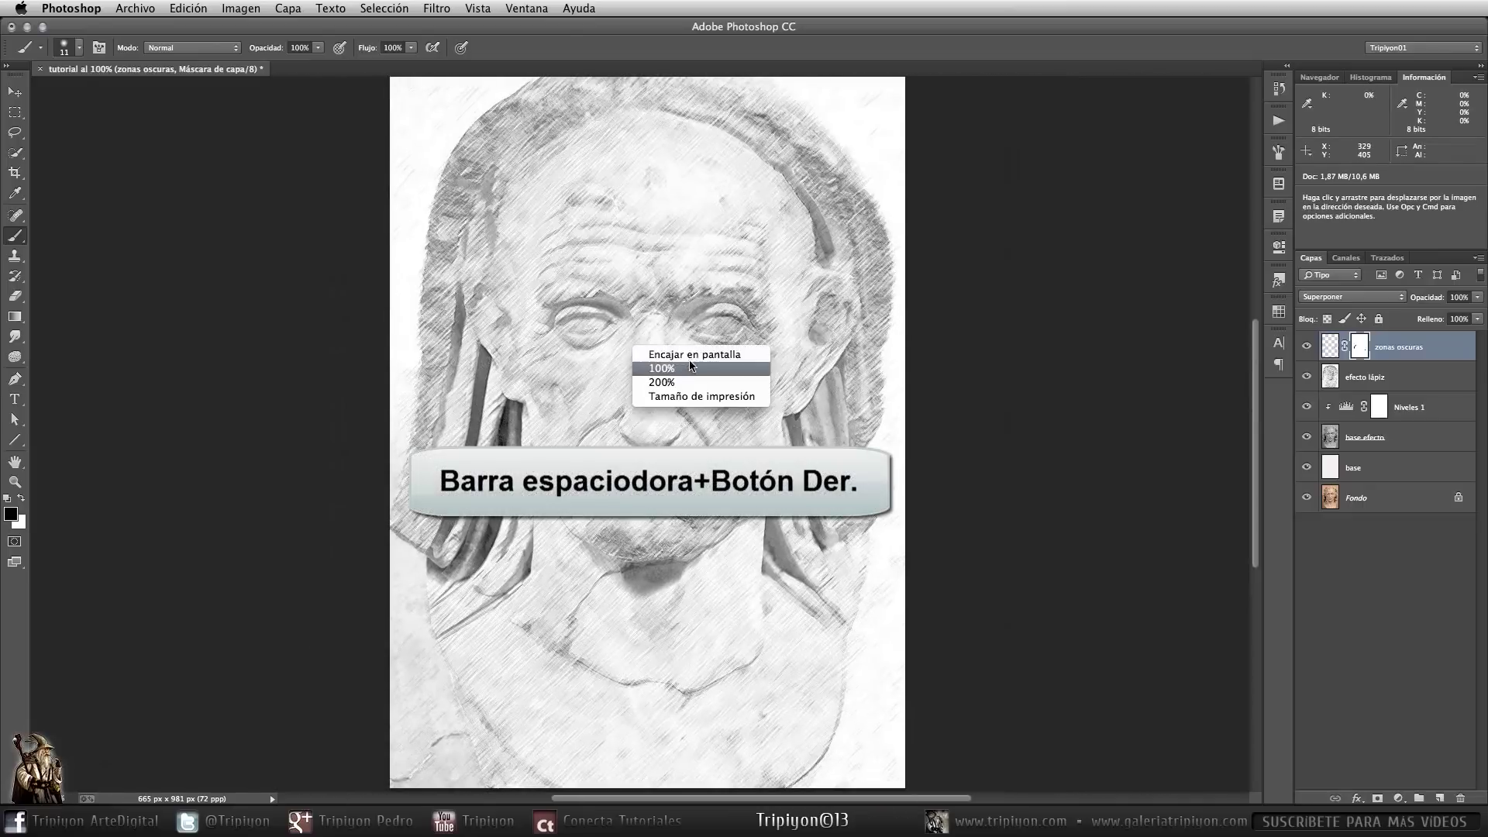
pyautogui.click(681, 362)
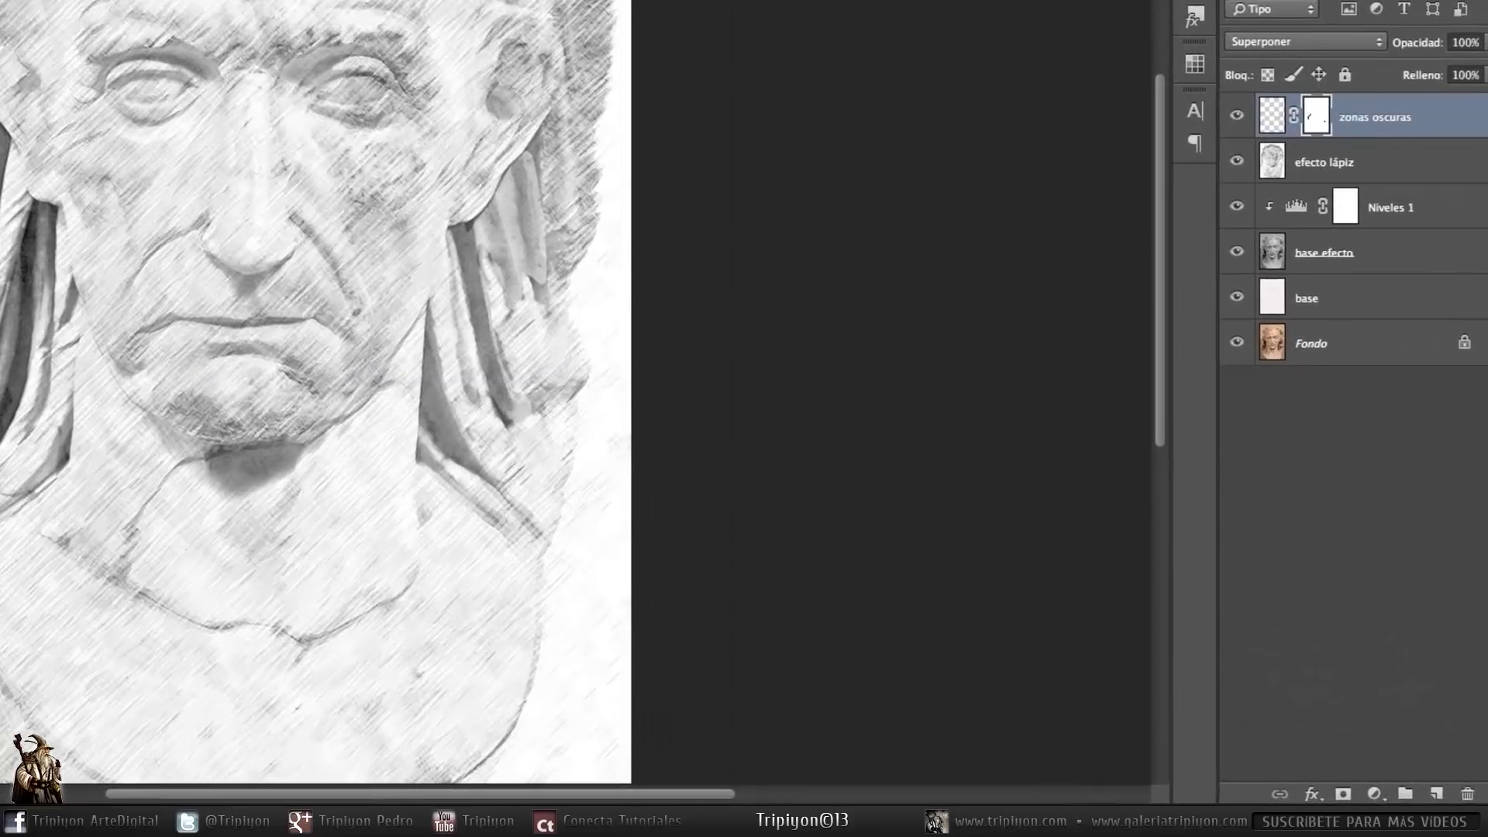
# Step: Group the layers from "zonas oscuras" down to "base efecto" and name the group "G lápiz"
pyautogui.keyDown('shift'); pyautogui.click(1386, 256); pyautogui.keyUp('shift')
pyautogui.click(1398, 122)
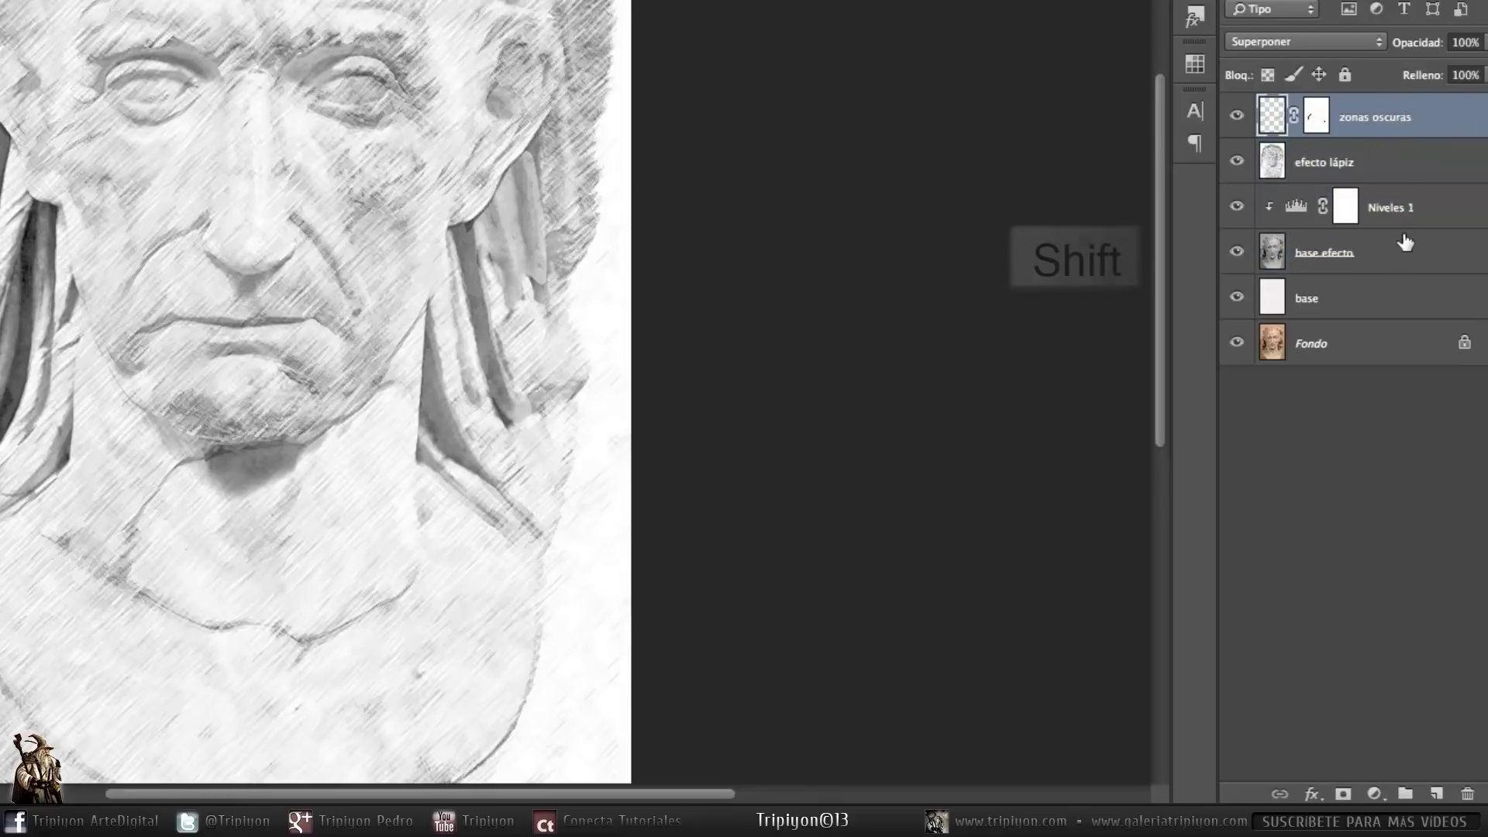
pyautogui.keyDown('shift'); pyautogui.click(1389, 256); pyautogui.keyUp('shift')
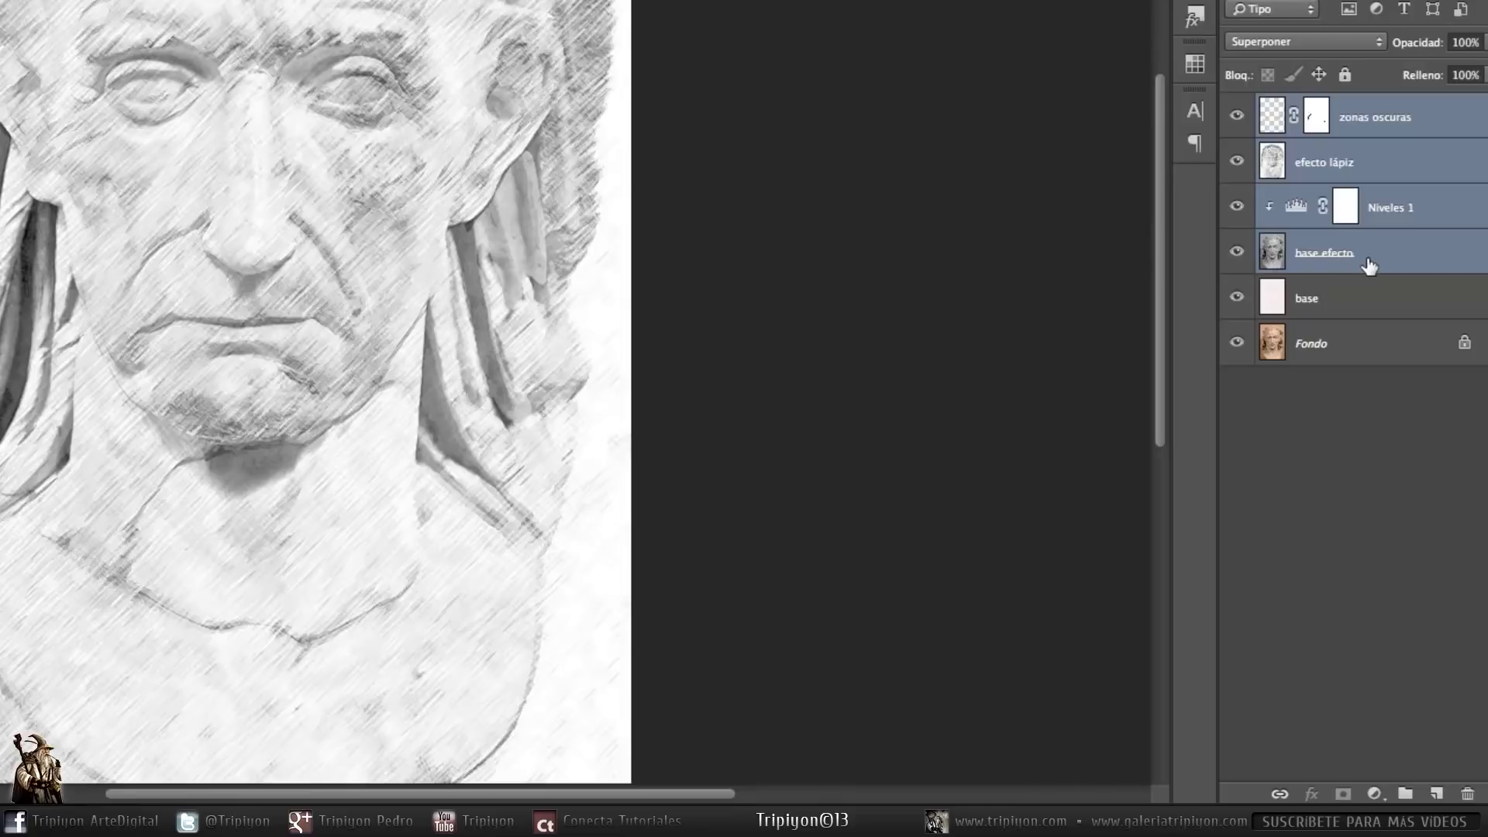
pyautogui.hotkey('ctrl', 'g')
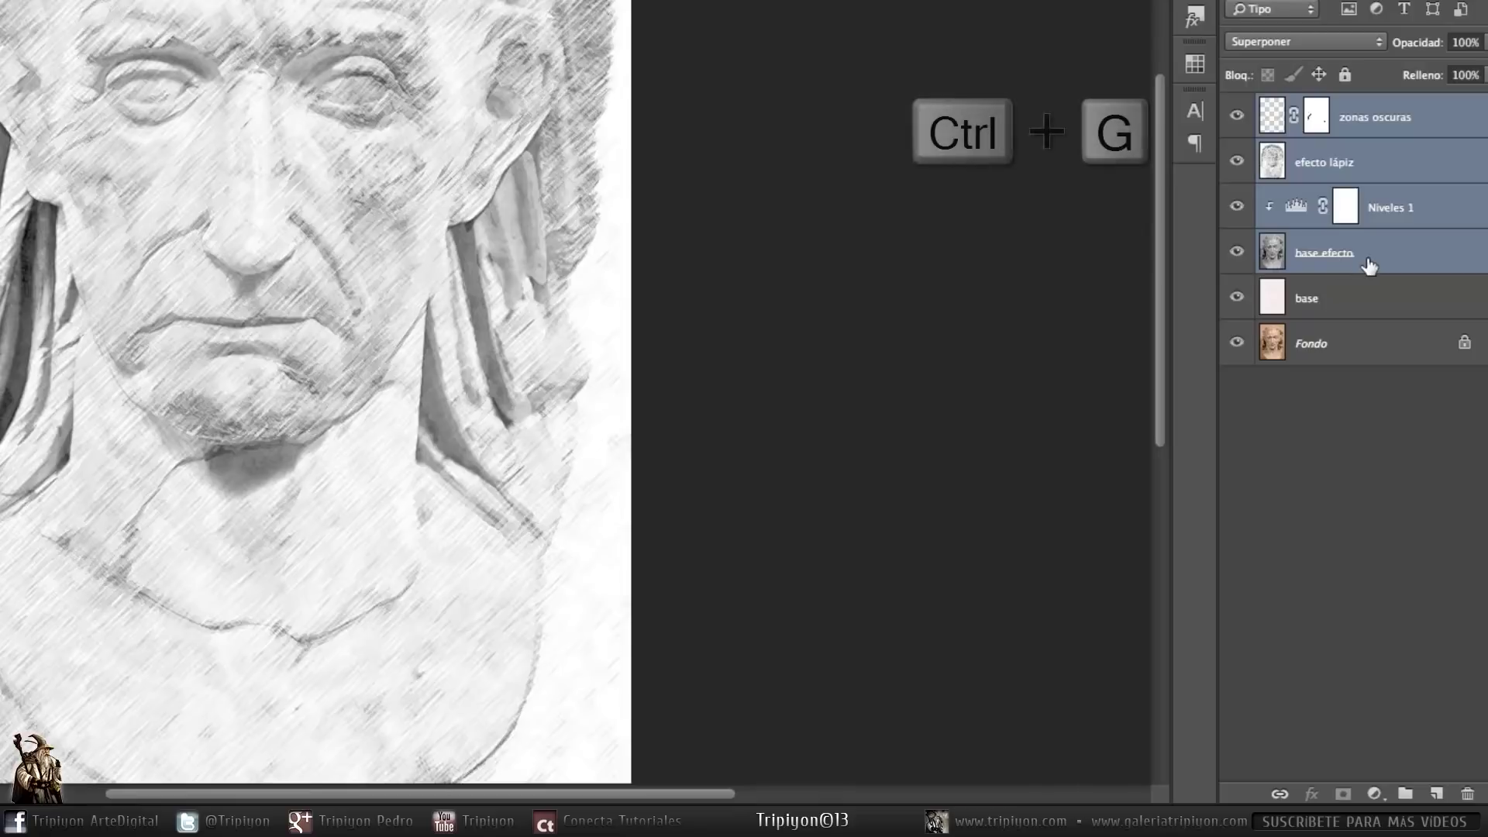
pyautogui.doubleClick(1329, 107)
pyautogui.write('C lápiz')
pyautogui.press('Return')
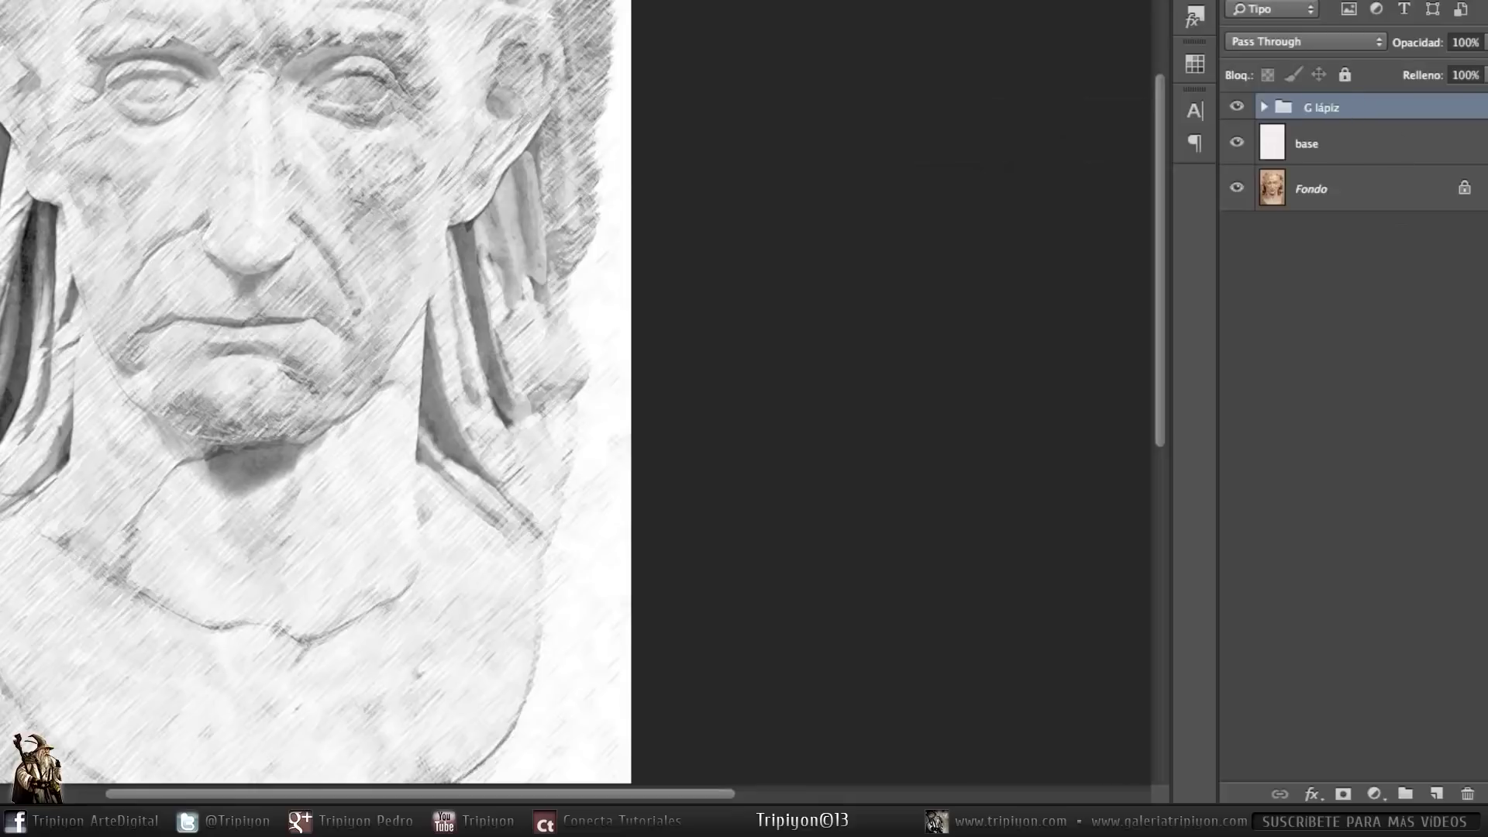
# Step: In the blending options of "base efecto", split the Capa subyacente sliders to 0 / 255 for blacks and 249 / 255 for whites
pyautogui.click(1263, 109)
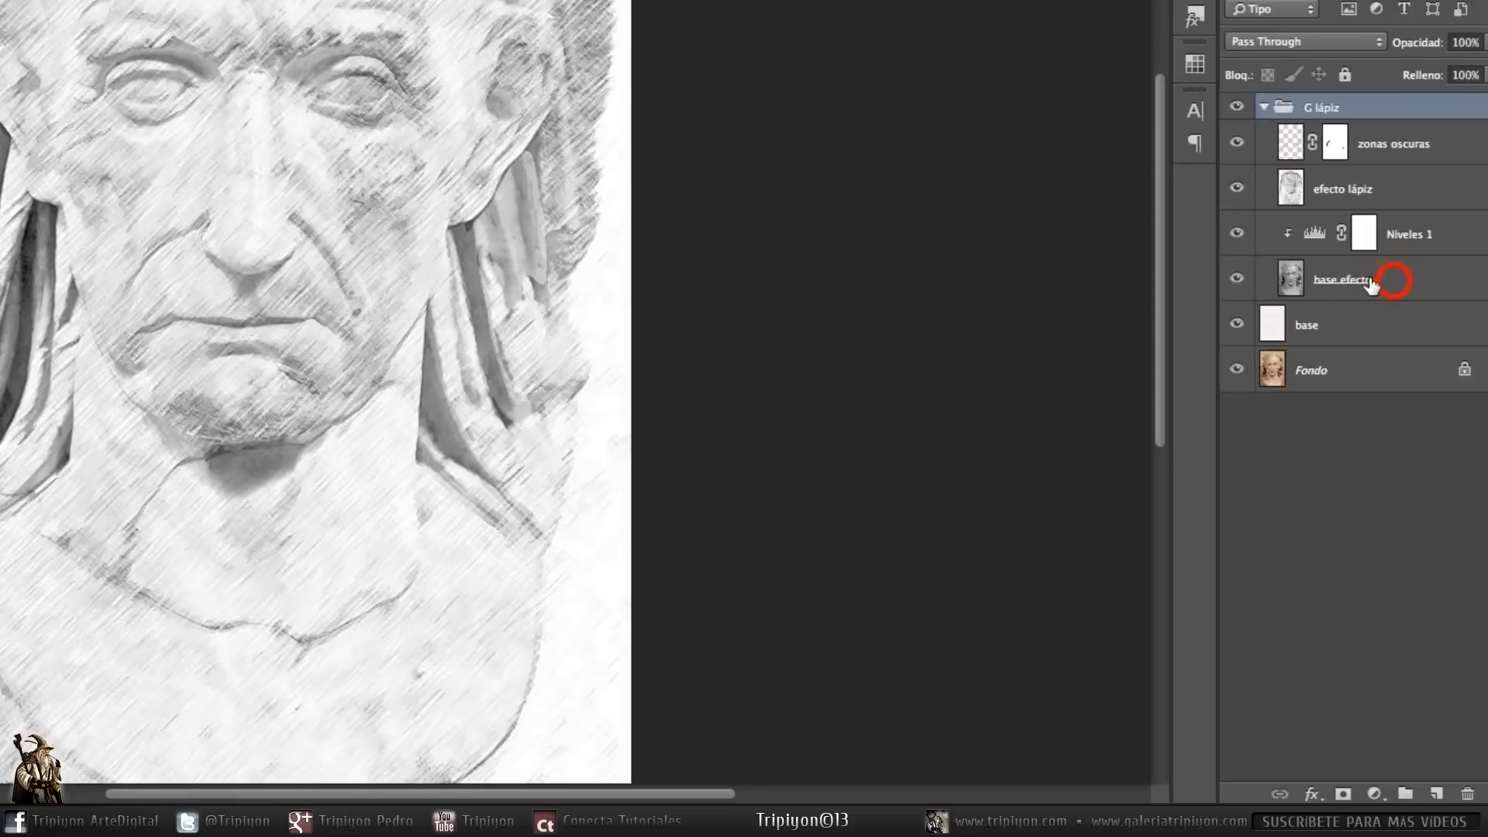
pyautogui.click(1395, 280)
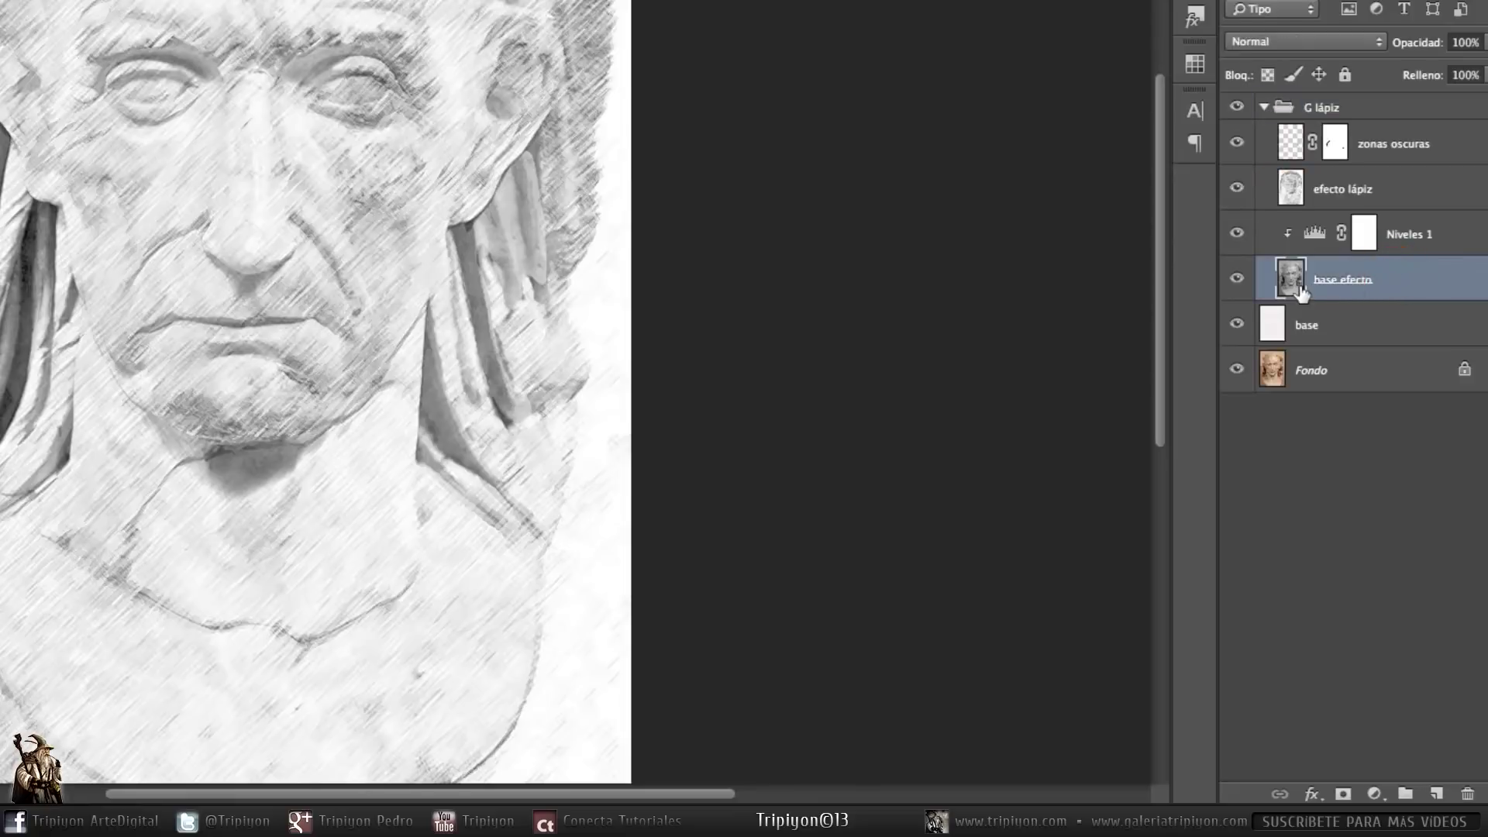
pyautogui.doubleClick(1292, 279)
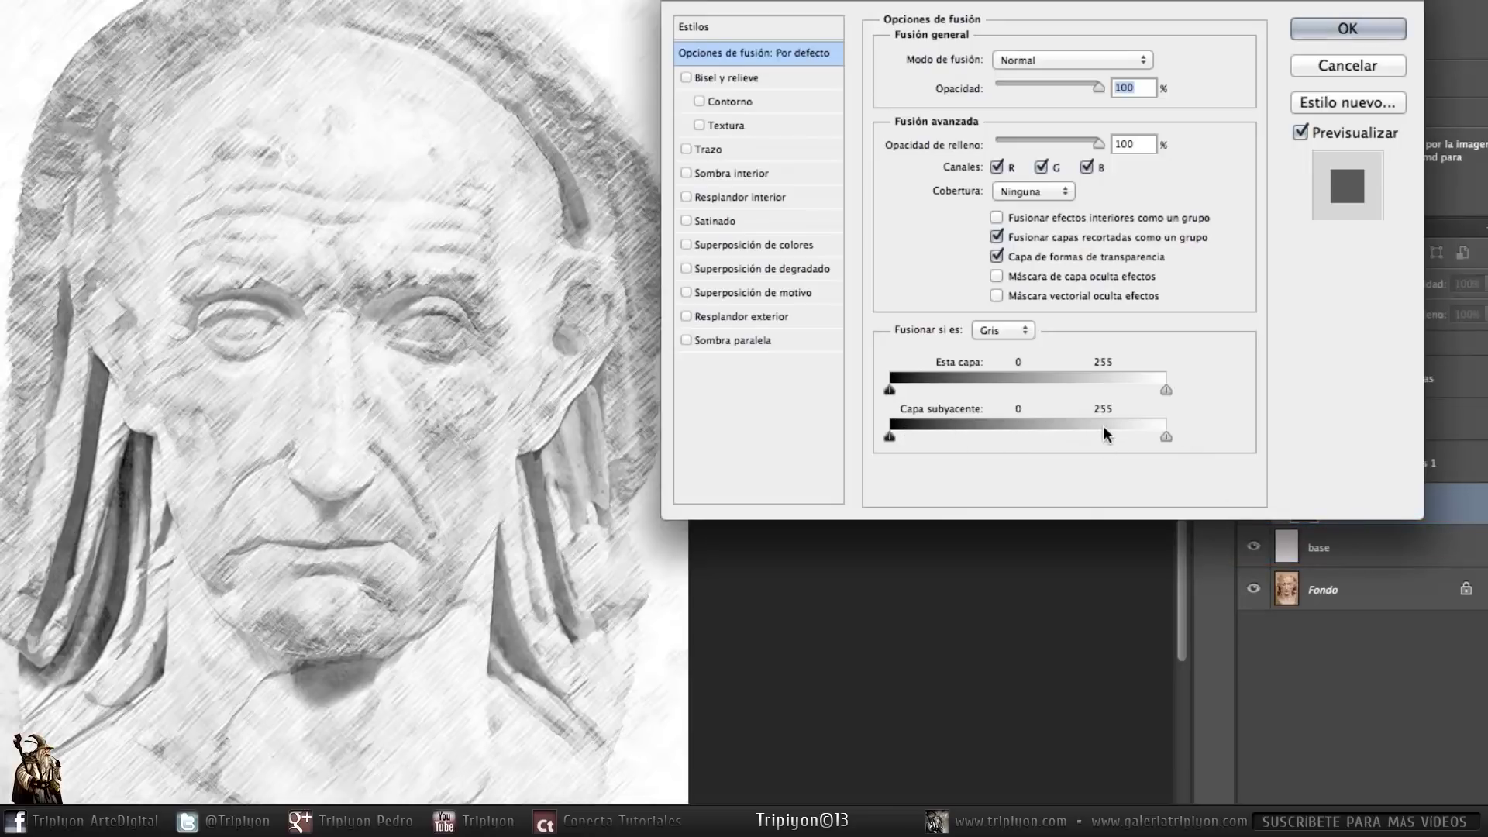
pyautogui.press('alt')
pyautogui.moveTo(1165, 436); pyautogui.dragTo(1162, 438)
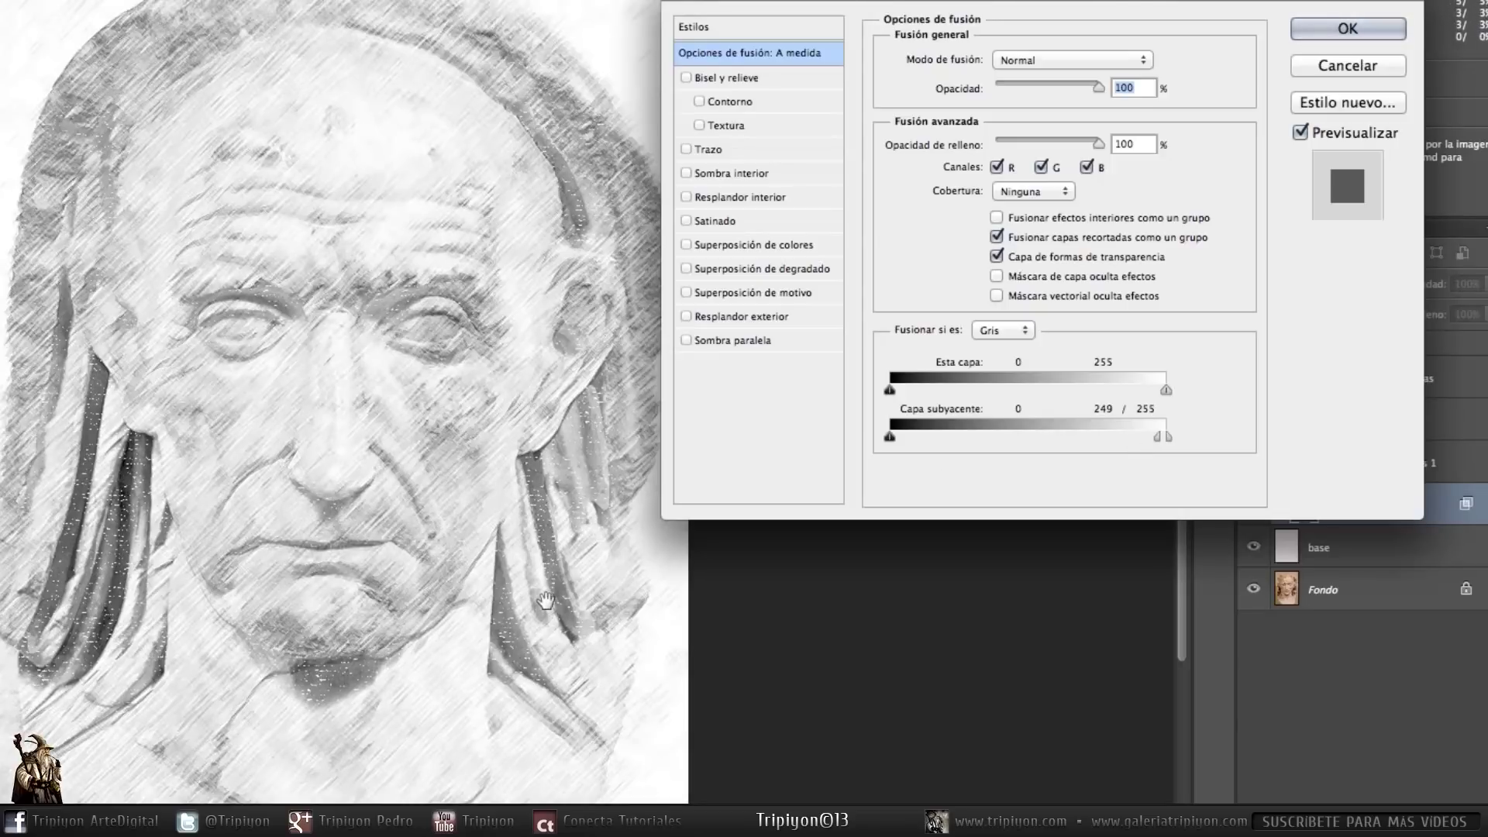
pyautogui.press('alt')
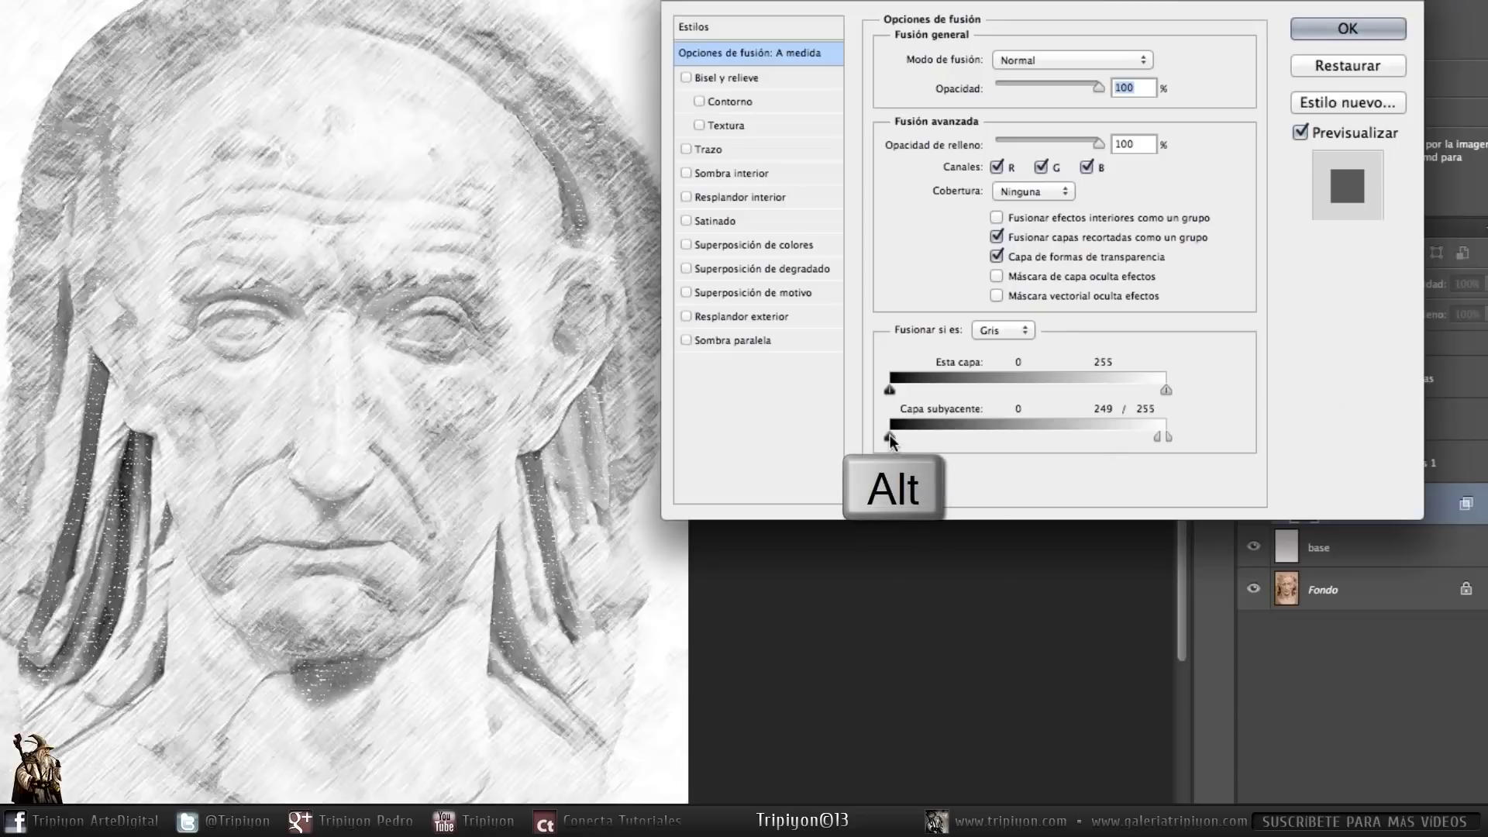
pyautogui.moveTo(891, 437); pyautogui.dragTo(1193, 445)
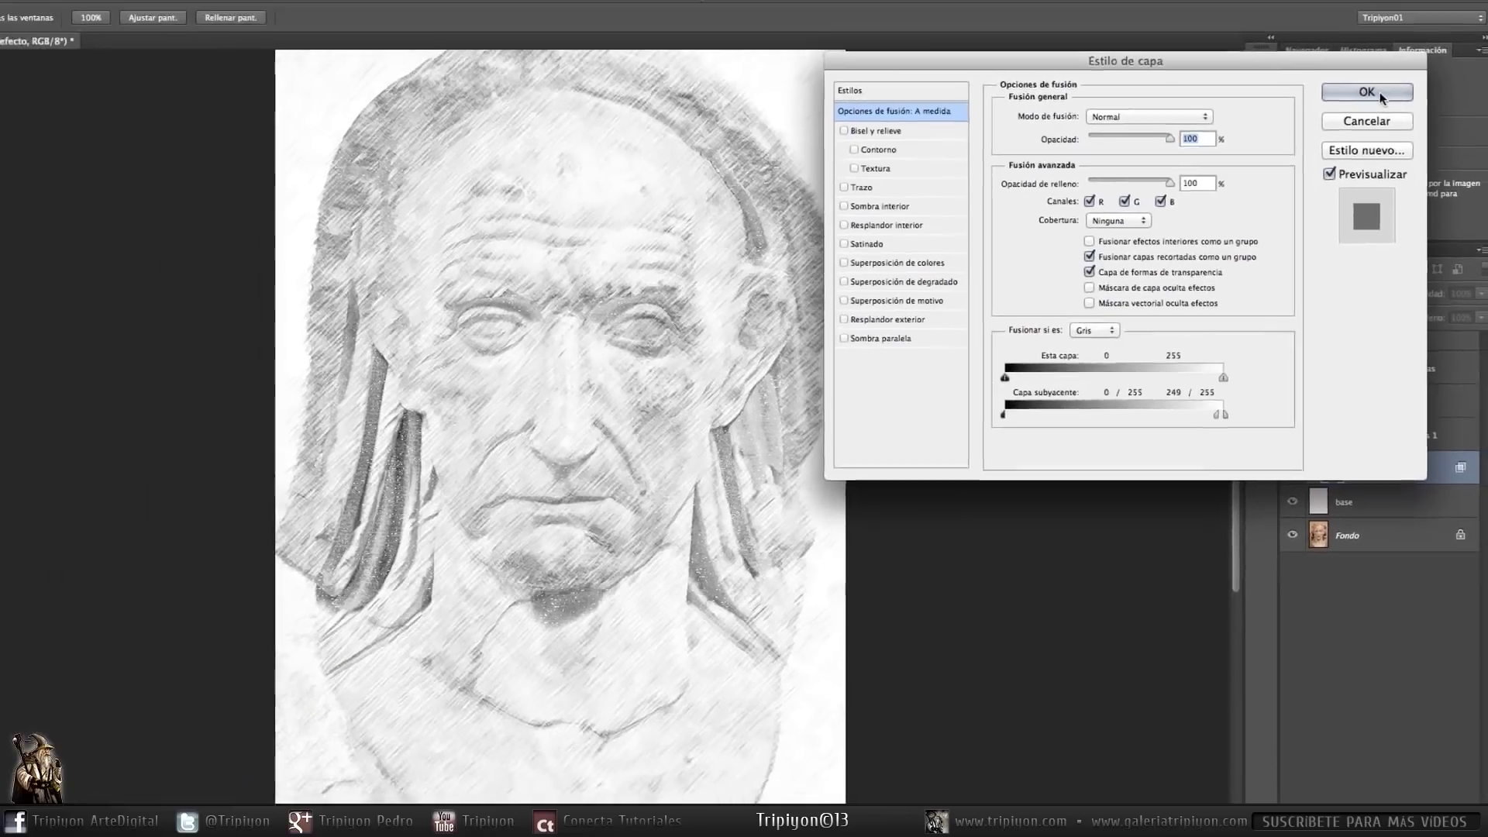
pyautogui.click(1347, 28)
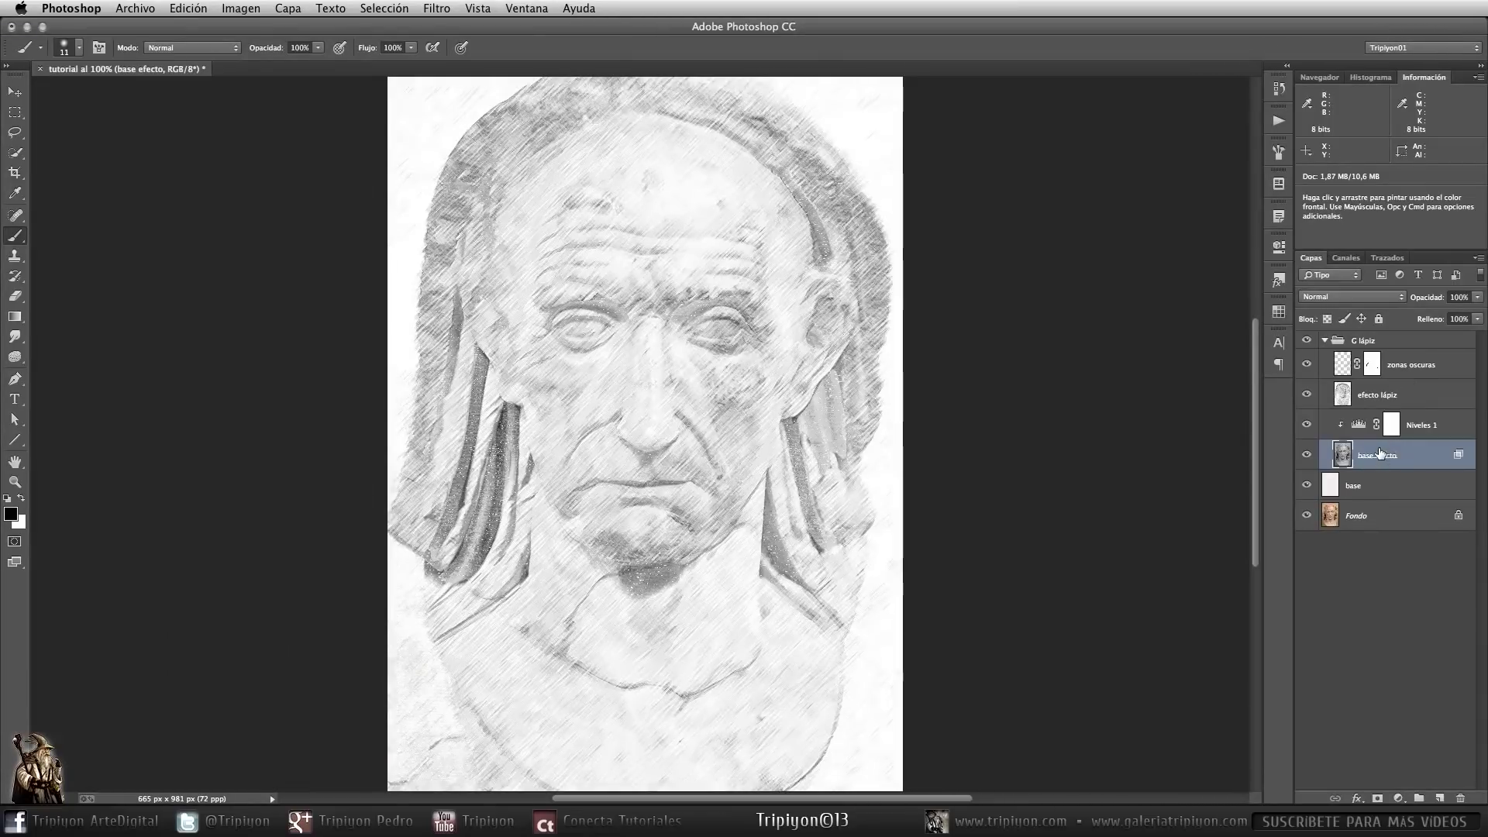
# Step: Stamp all visible layers into a new layer above the "G lápiz" group and name it "combinada"
pyautogui.click(1325, 341)
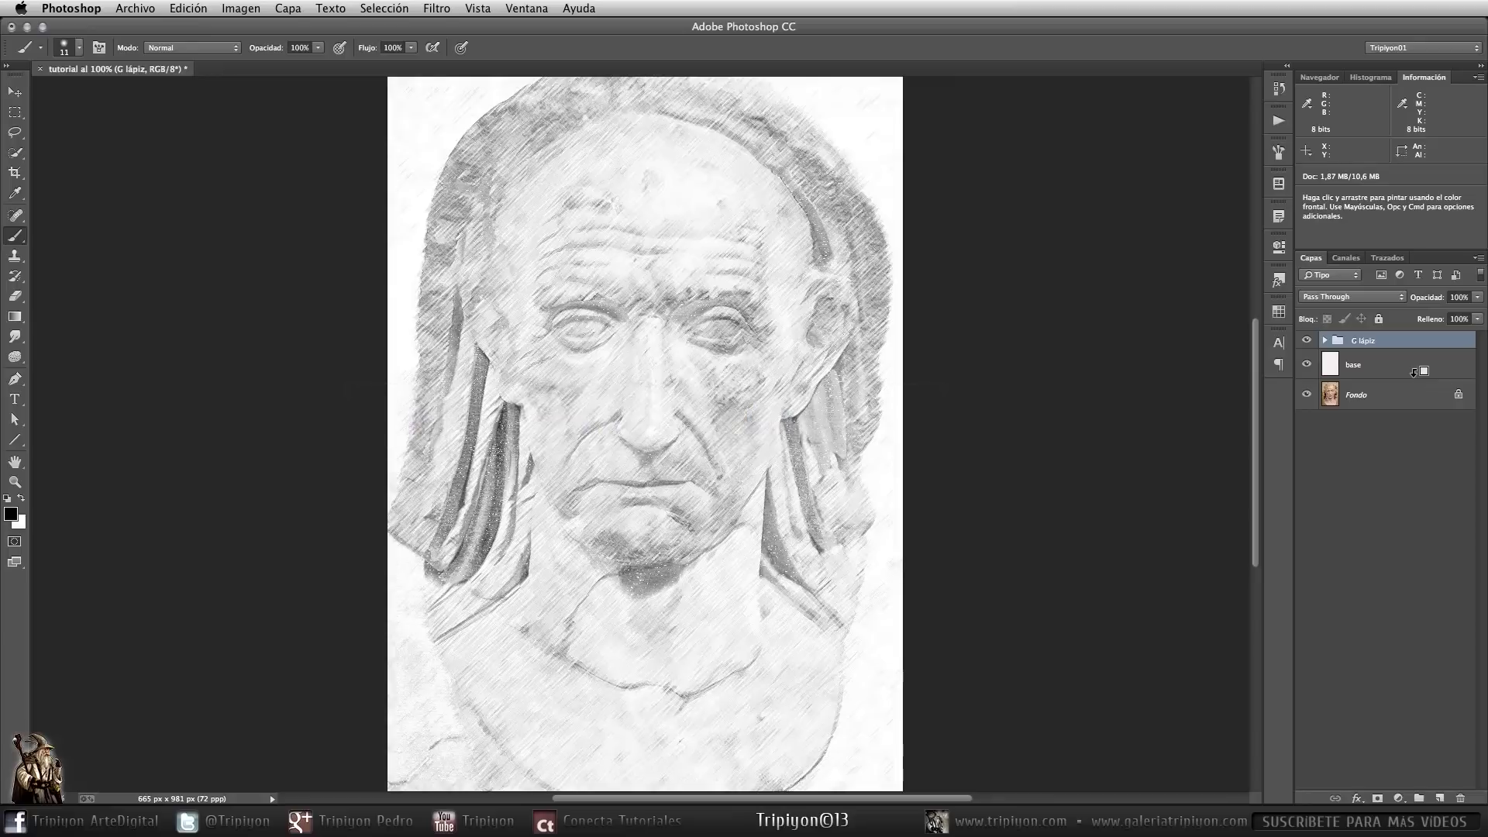
pyautogui.hotkey('ctrl', 'shift', 'alt', 'e')
pyautogui.doubleClick(1364, 347)
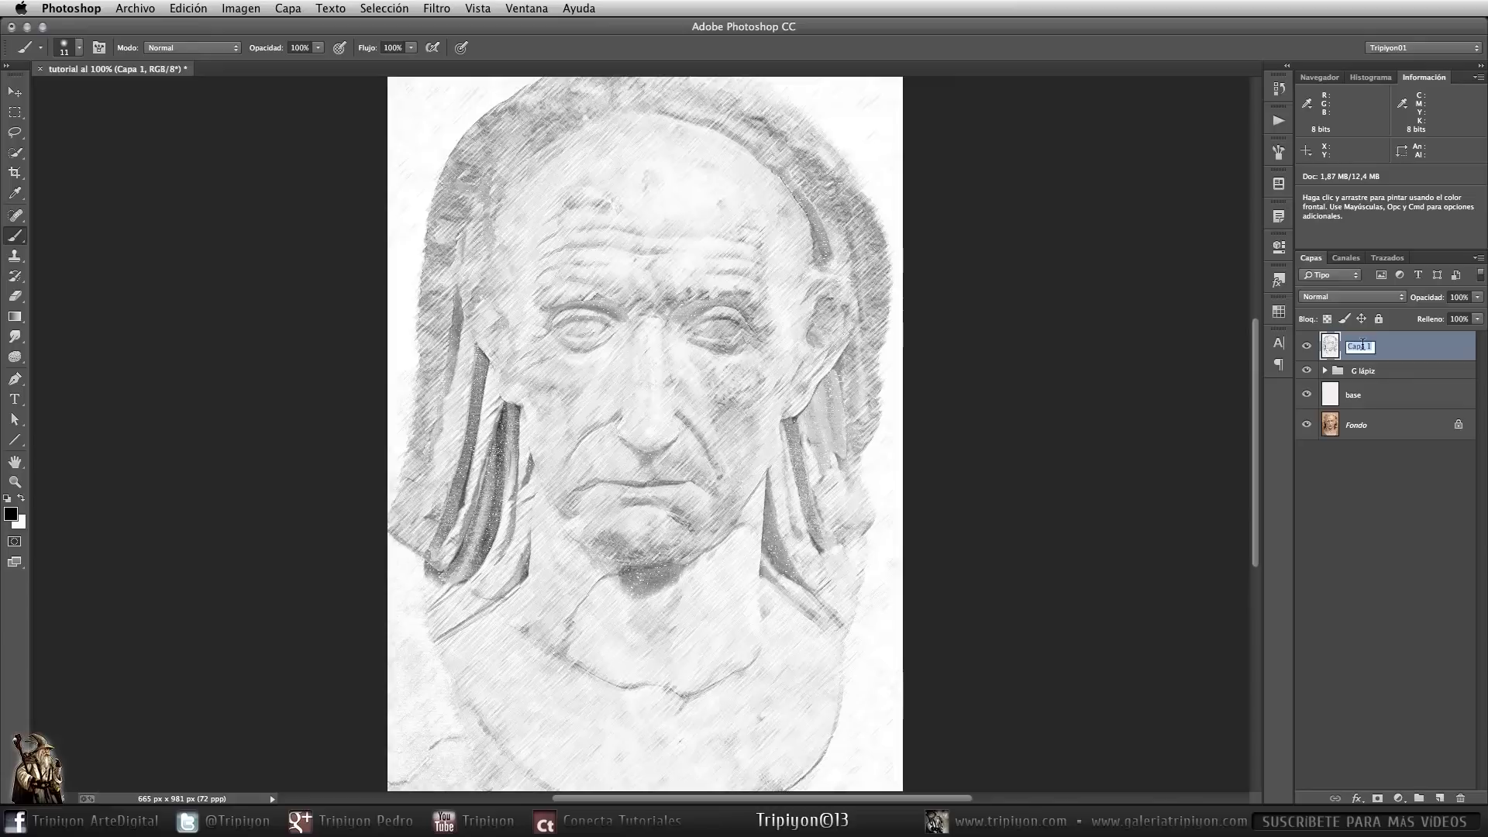
pyautogui.write('combinada')
pyautogui.press('Return')
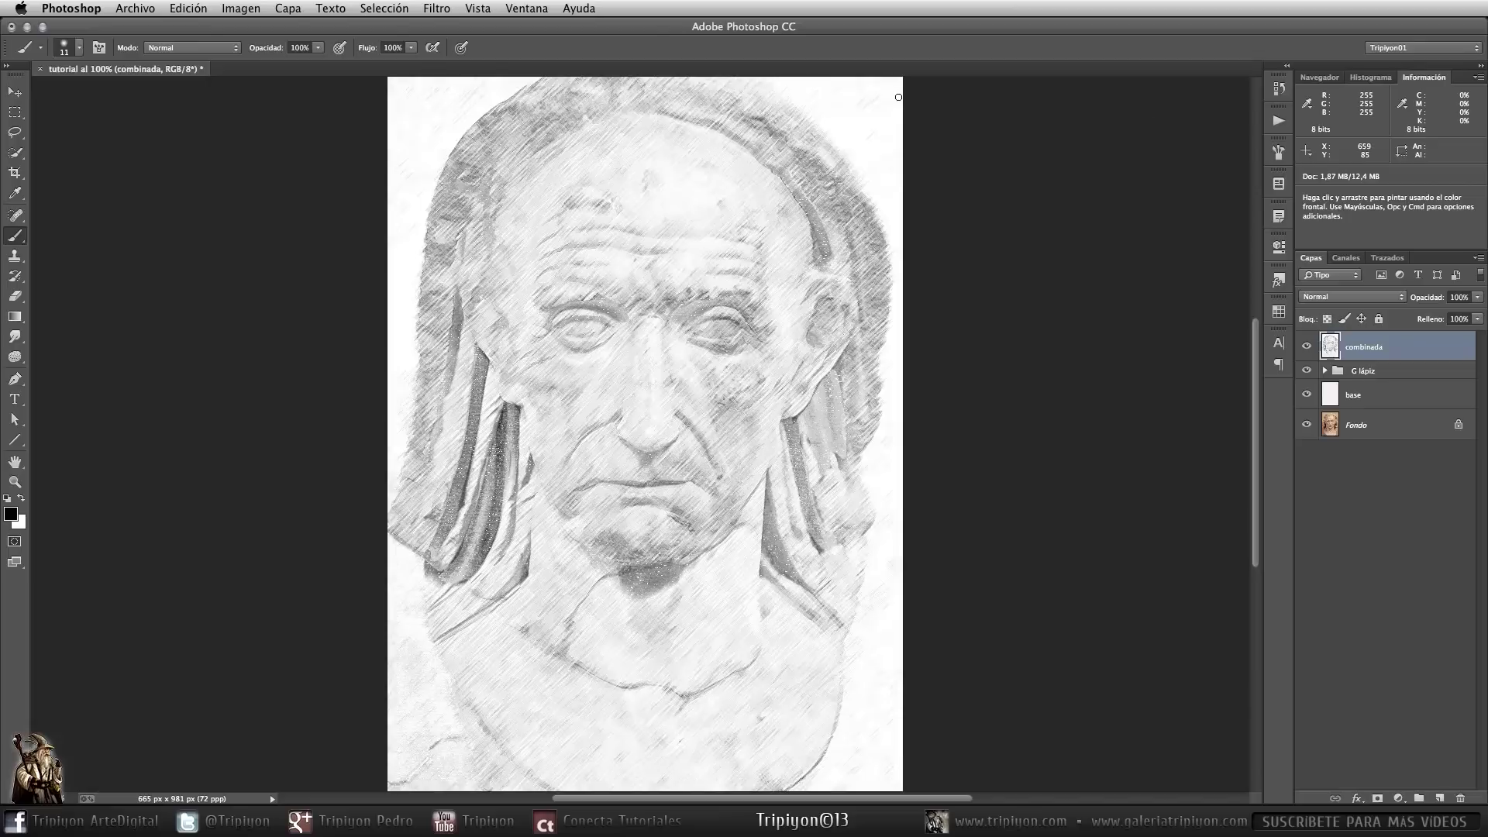
# Step: Add a layer mask to "combinada" and soften the brush's hardness, enlarging it to 470 px
pyautogui.press('space')
pyautogui.click(1378, 798)
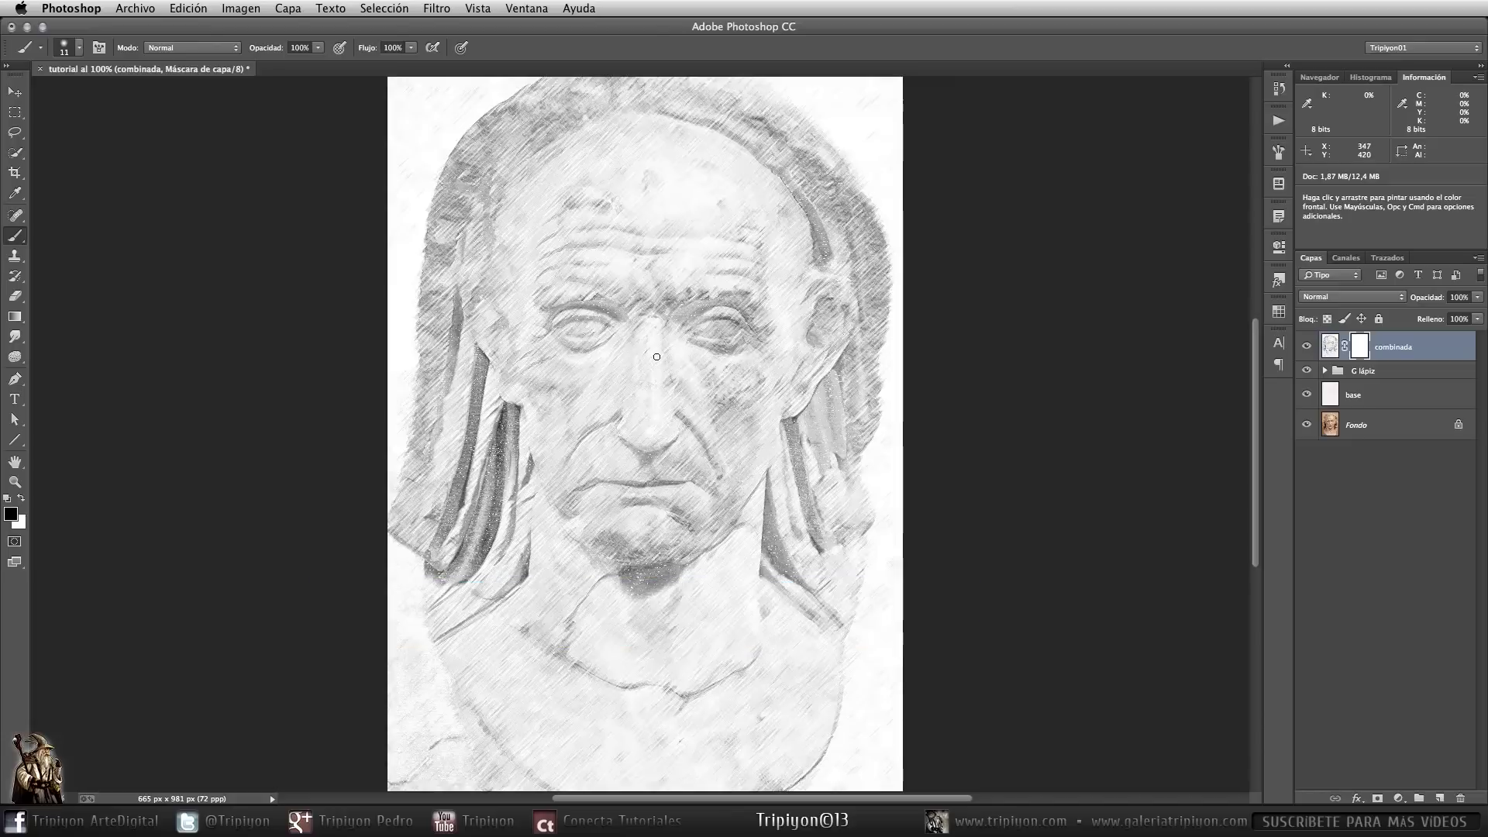
pyautogui.rightClick(711, 370)
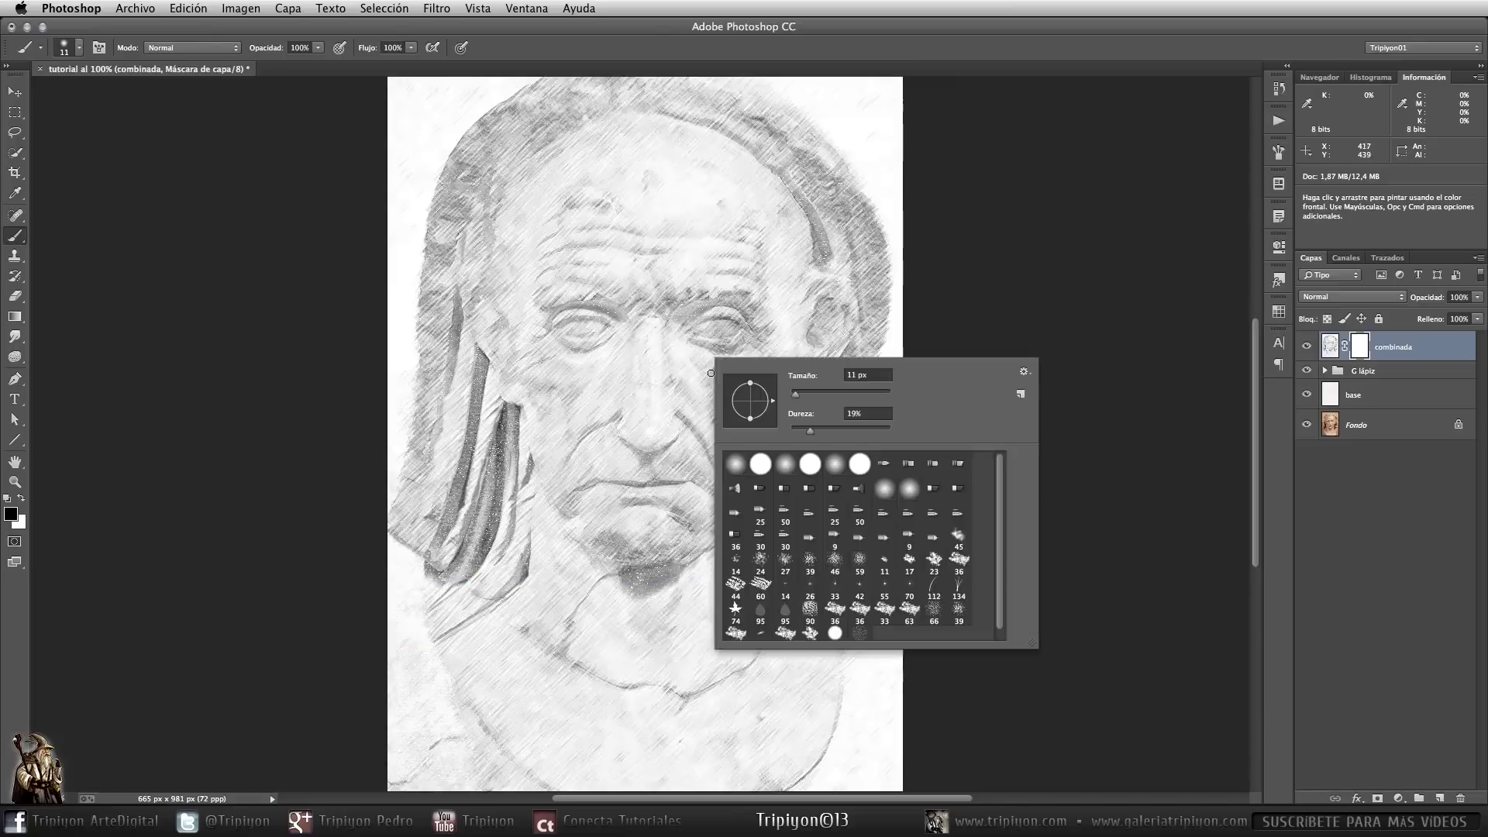
pyautogui.moveTo(810, 430); pyautogui.dragTo(790, 430)
pyautogui.click(823, 68)
pyautogui.press('super+space')
pyautogui.moveTo(742, 465)
pyautogui.mouseDown()
pyautogui.moveTo(652, 472)
pyautogui.moveTo(784, 477)
pyautogui.mouseUp()
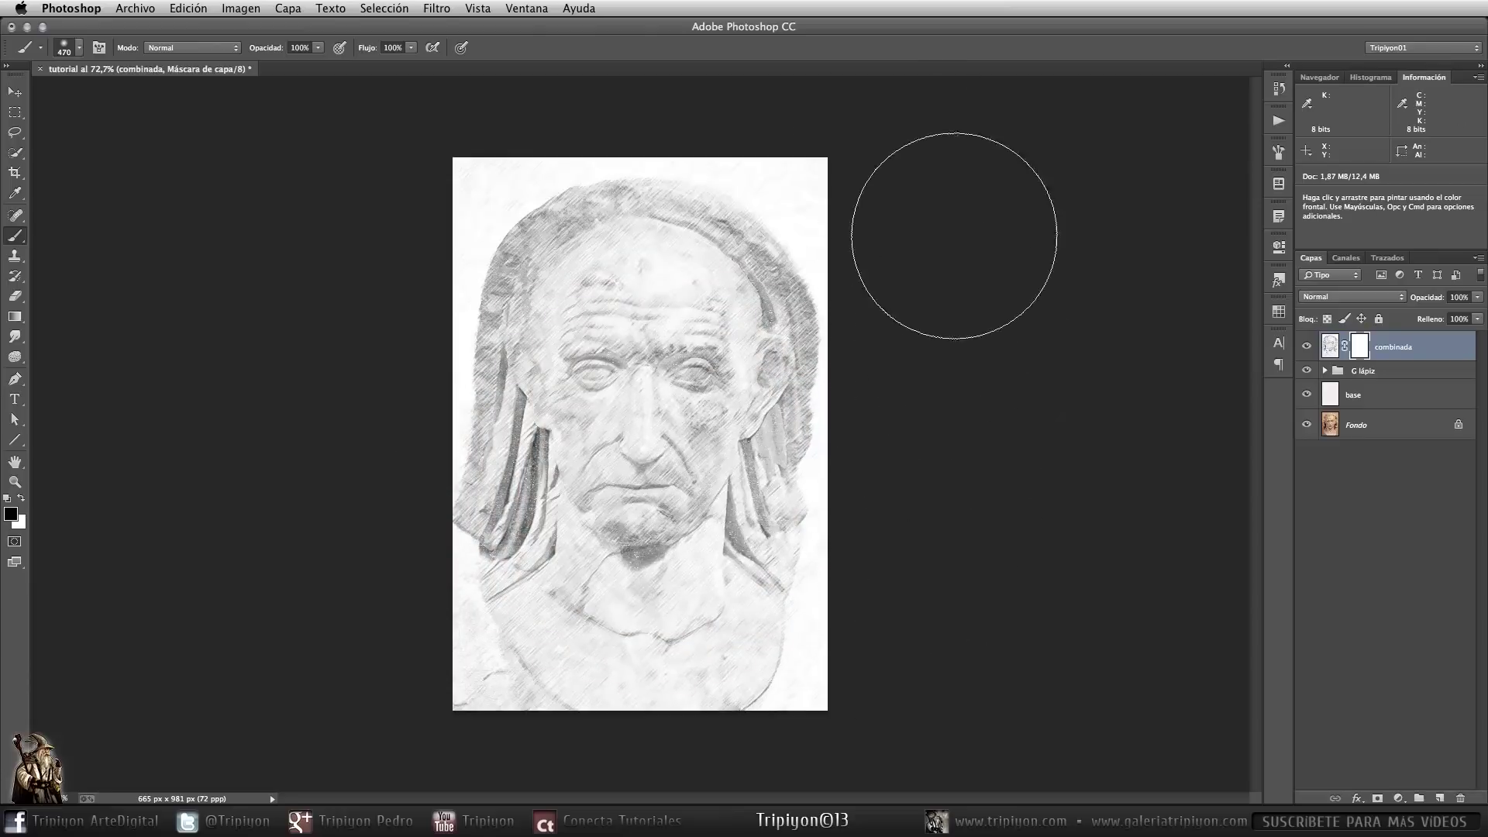
# Step: Hide the "G lápiz" group and paint black on the "combinada" mask around the image borders to fade them
pyautogui.moveTo(798, 93); pyautogui.dragTo(876, 165)
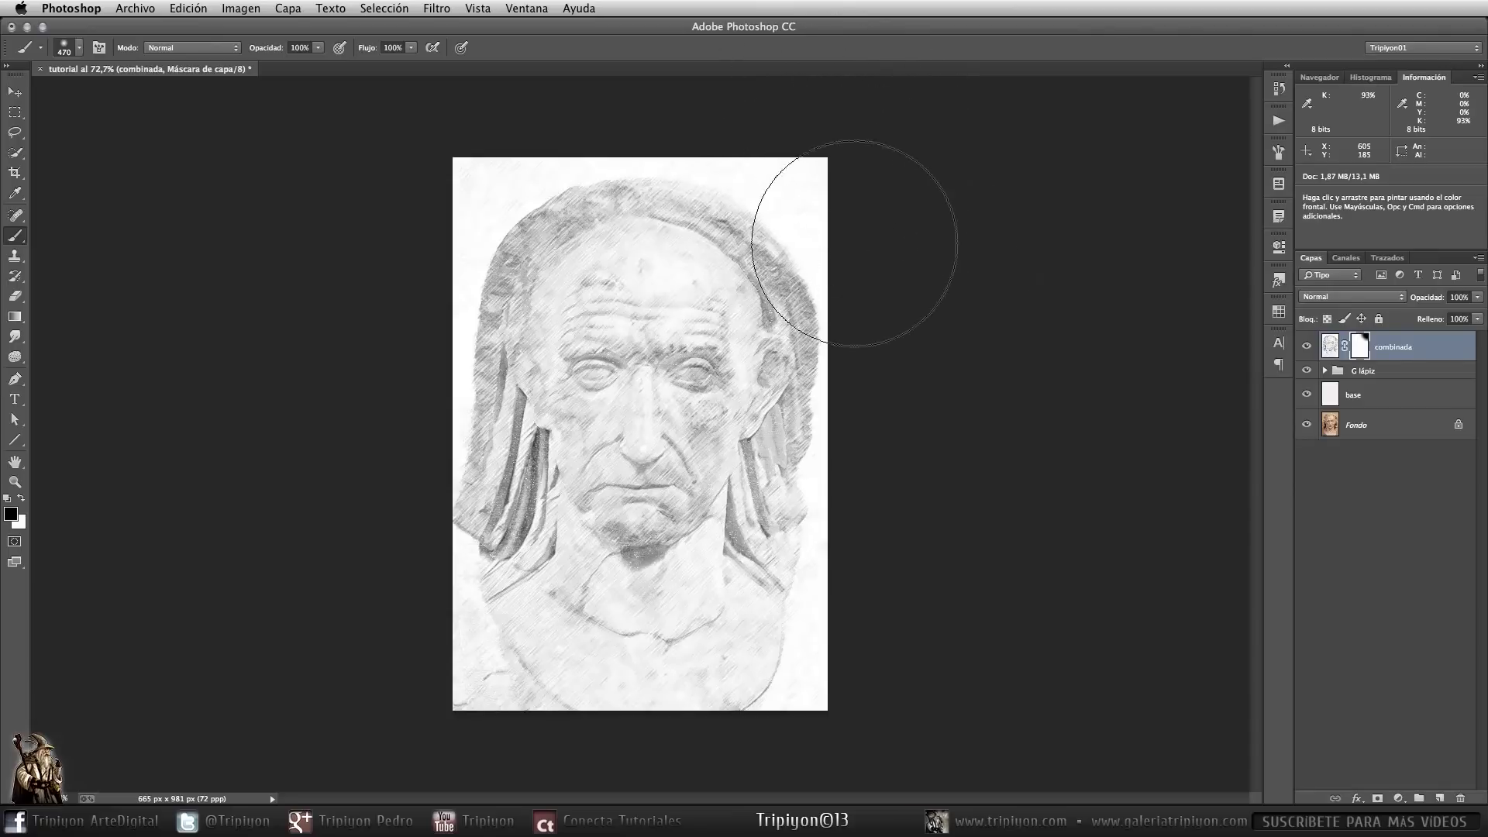
pyautogui.click(1307, 370)
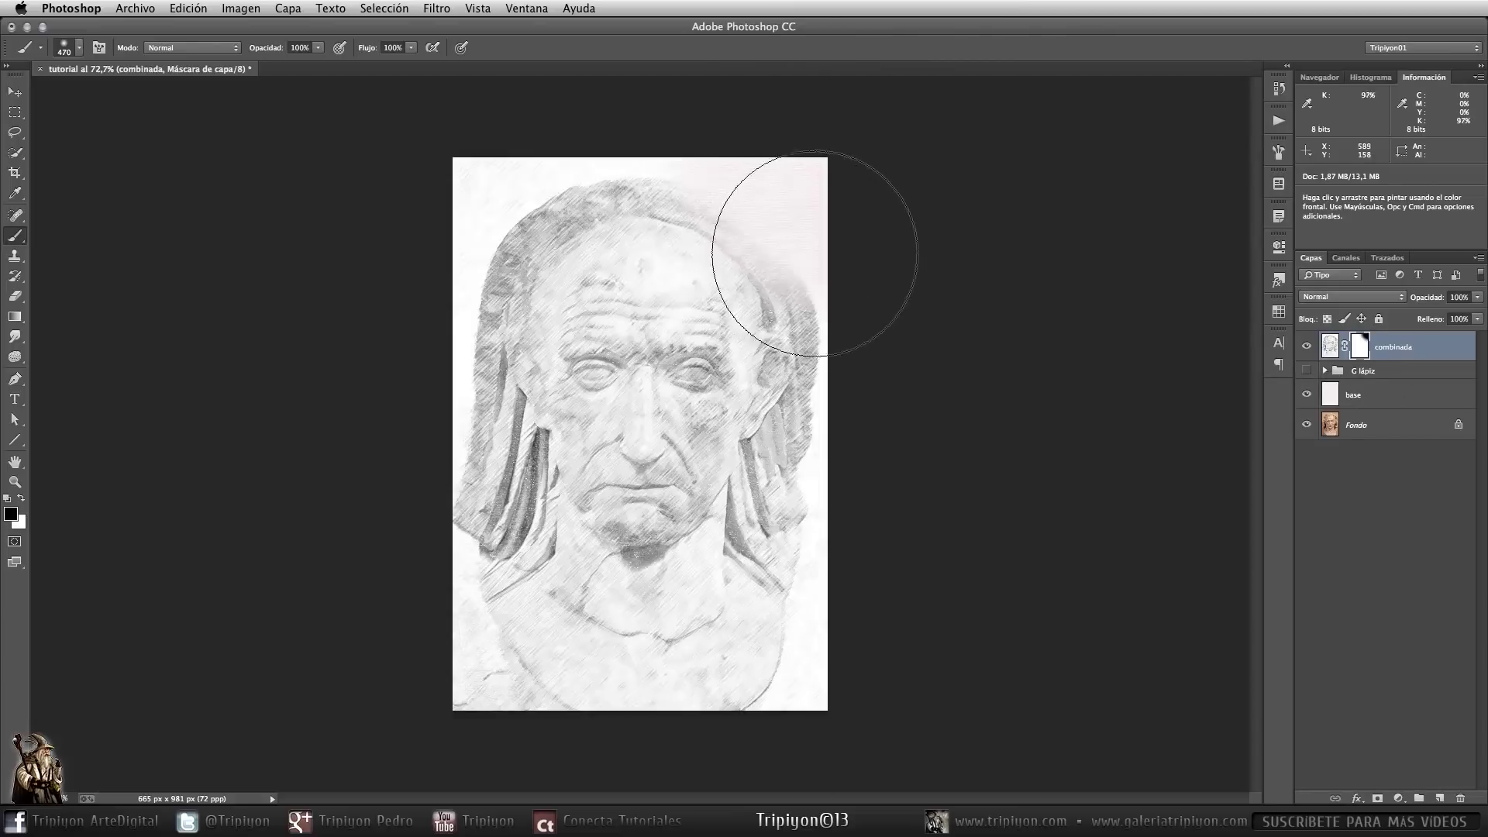
pyautogui.press('alt+super+z')
pyautogui.press('alt+super+z')
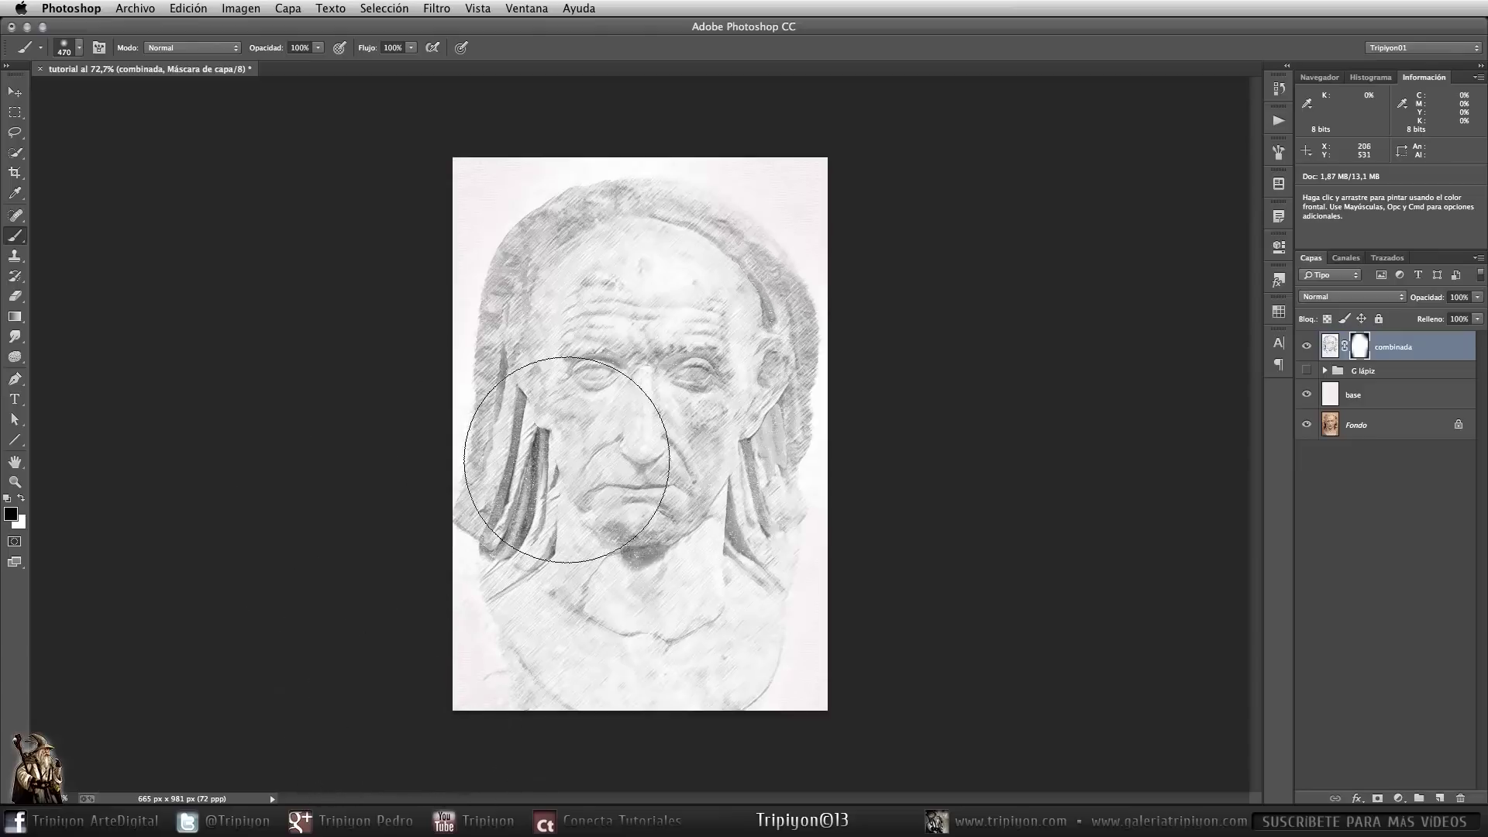
# Step: Enlarge the brush to 643 px and fade the lower part and edges of the bust further on the "combinada" mask
pyautogui.moveTo(574, 441); pyautogui.dragTo(627, 443)
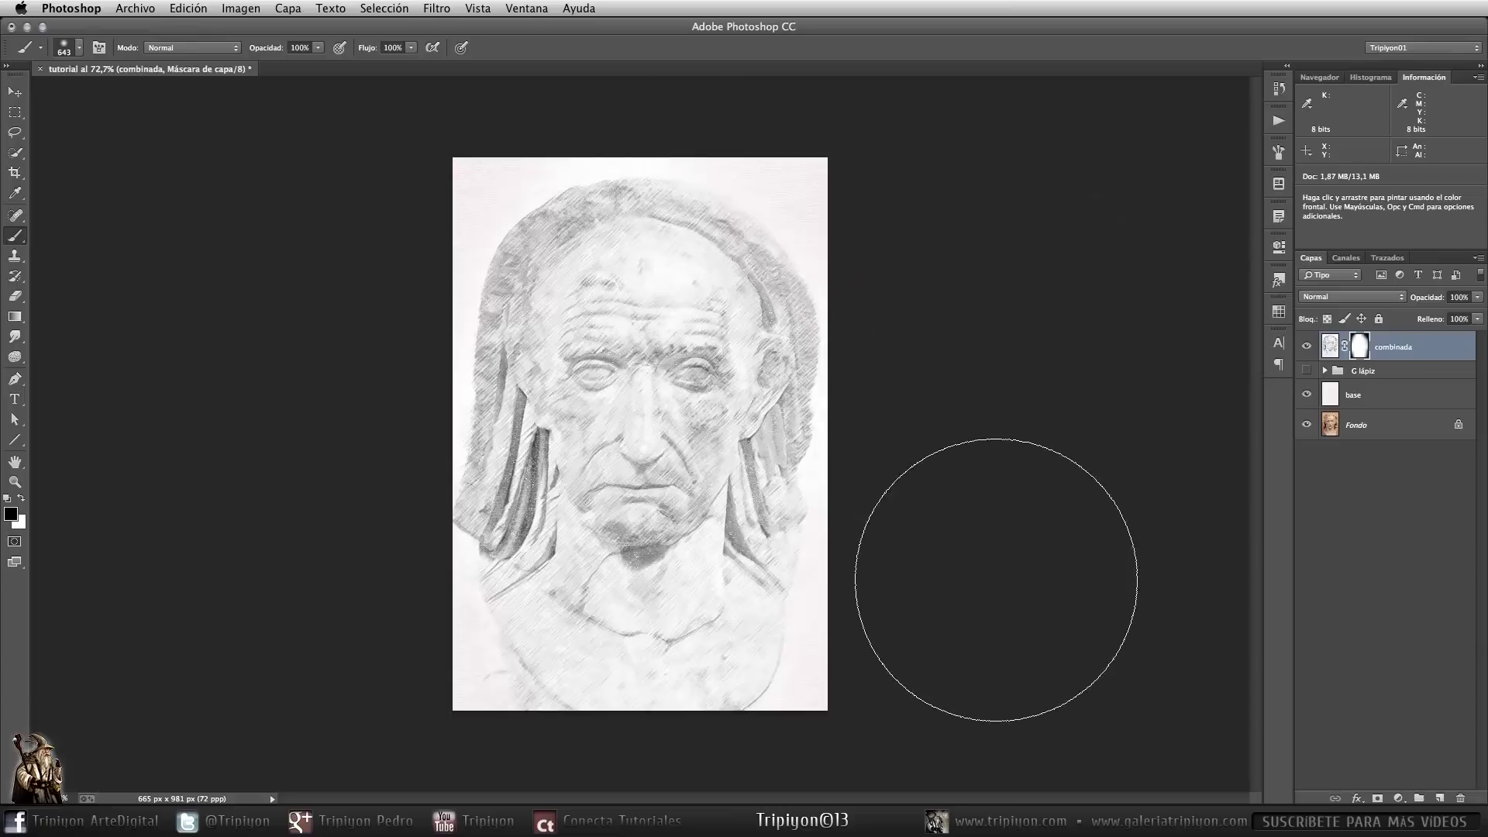
pyautogui.press('f')
pyautogui.press('f')
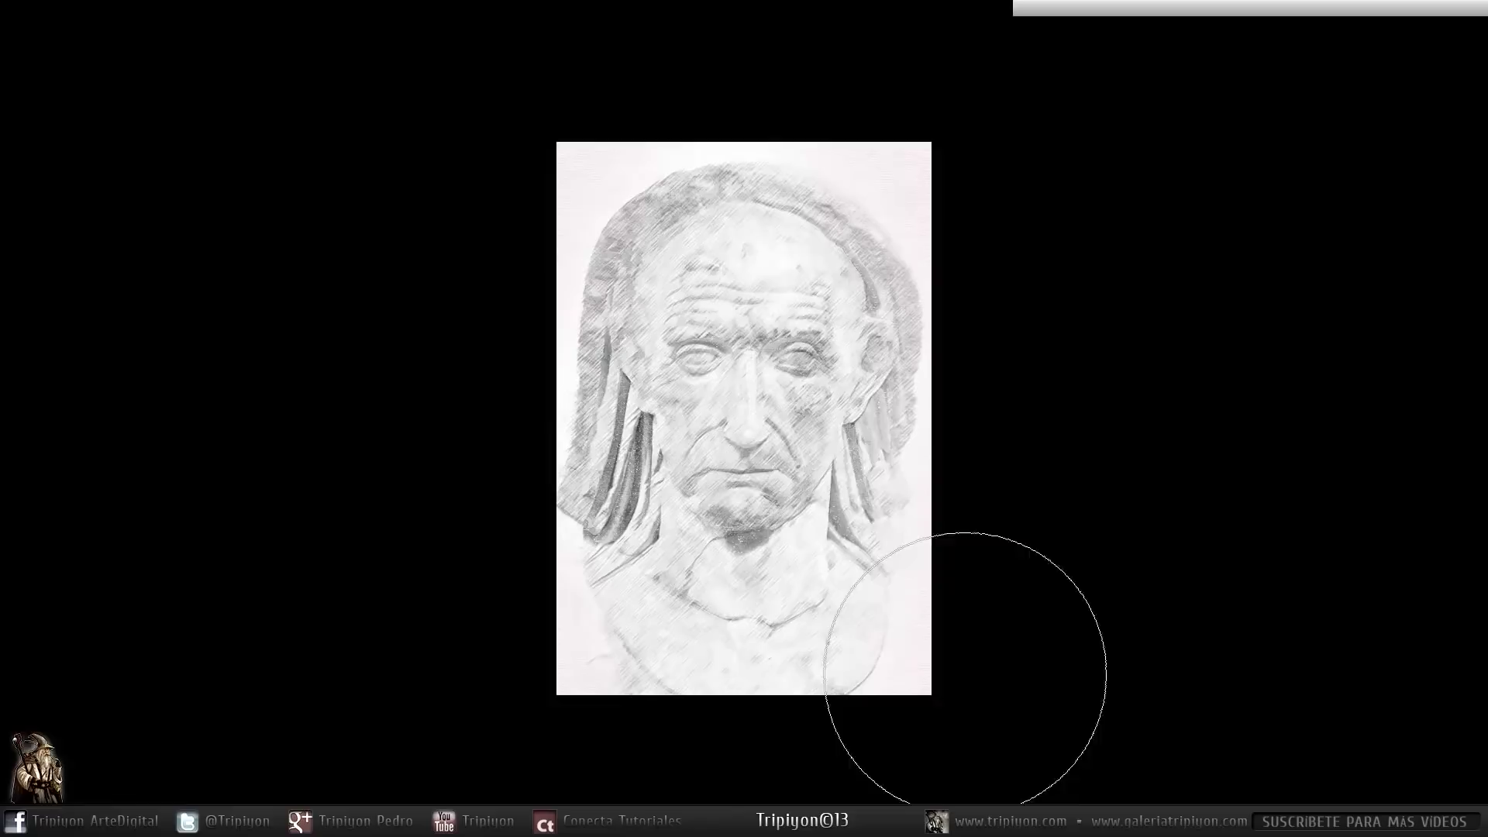
pyautogui.moveTo(807, 630)
pyautogui.mouseDown()
pyautogui.moveTo(421, 544)
pyautogui.moveTo(449, 579)
pyautogui.moveTo(848, 496)
pyautogui.mouseUp()
pyautogui.press('f')
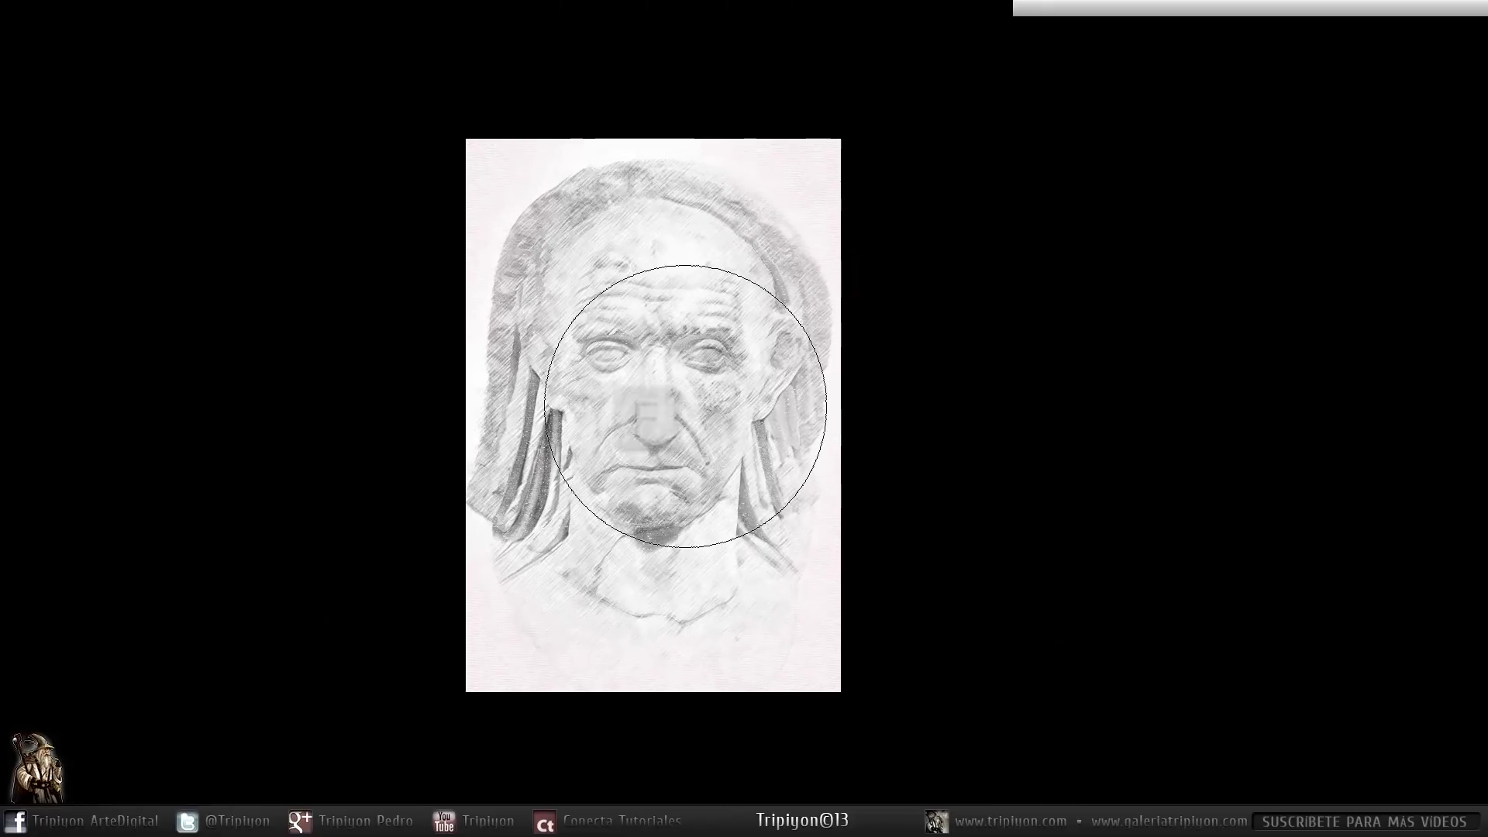
pyautogui.press('f')
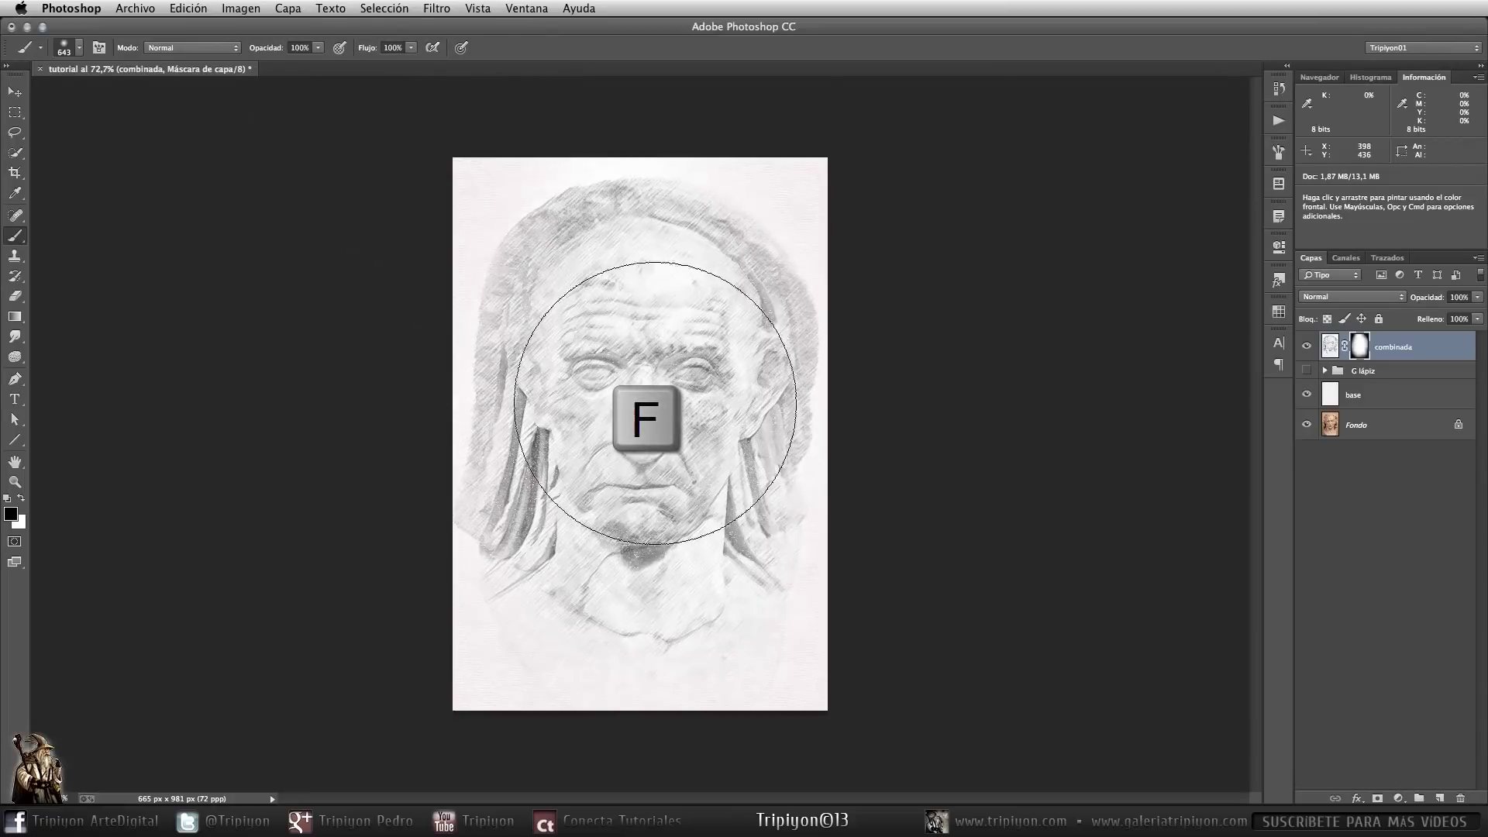
pyautogui.rightClick(637, 395)
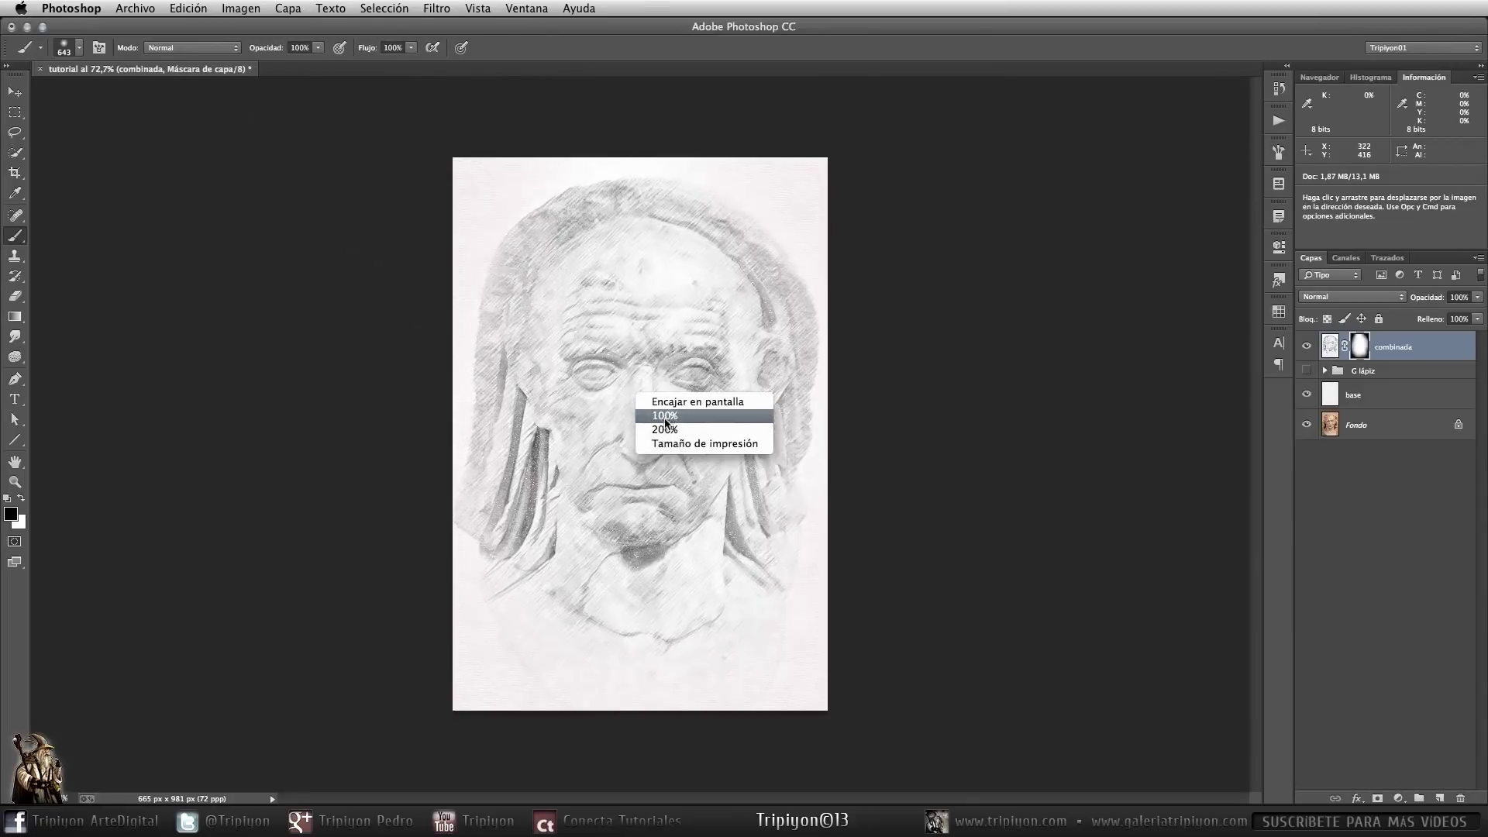
pyautogui.click(665, 418)
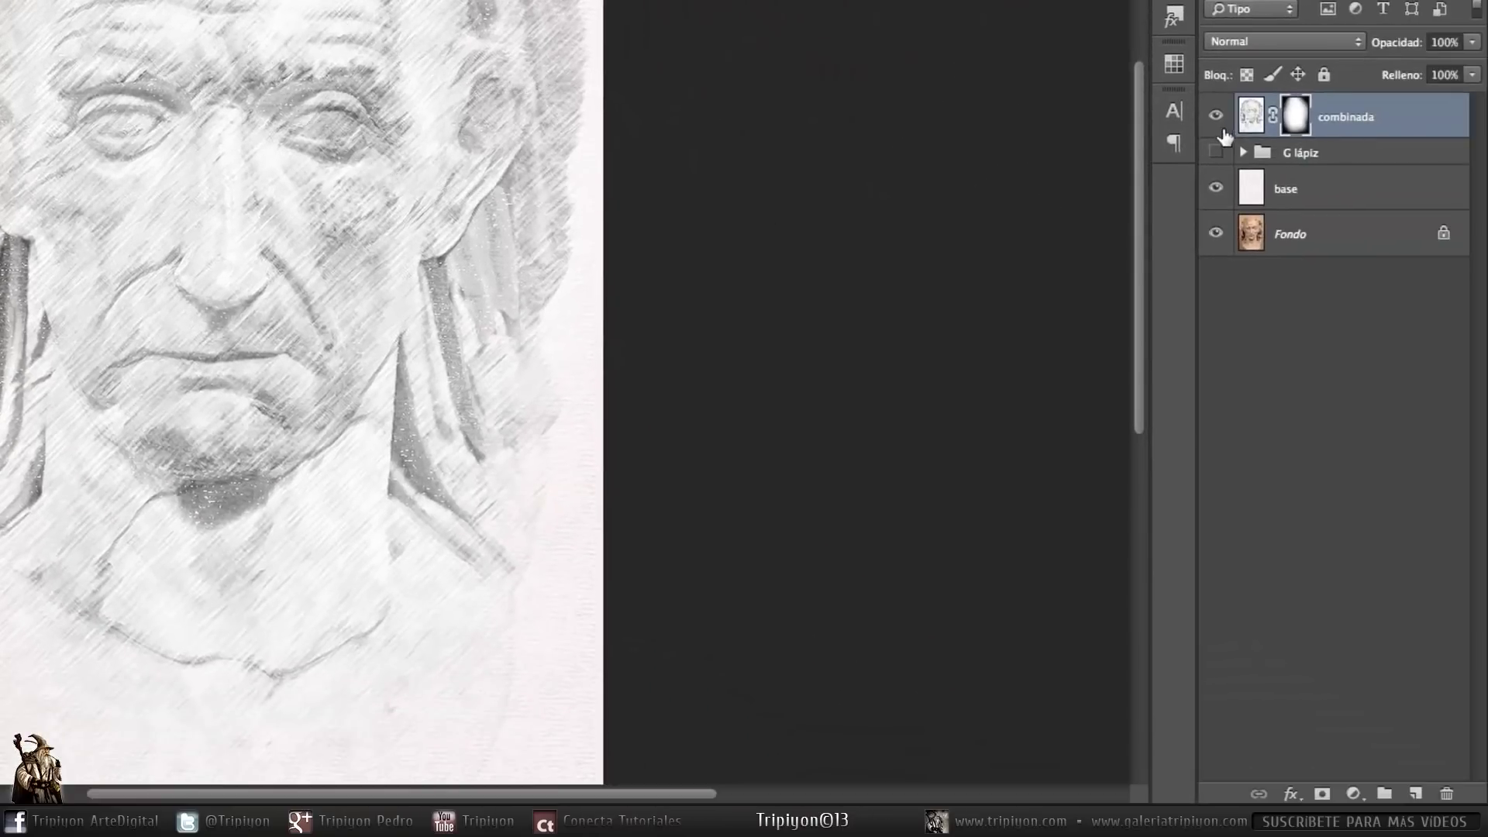
# Step: Add an Equilibrio de color adjustment above "combinada" and clip it to that layer
pyautogui.click(1250, 123)
pyautogui.click(1357, 795)
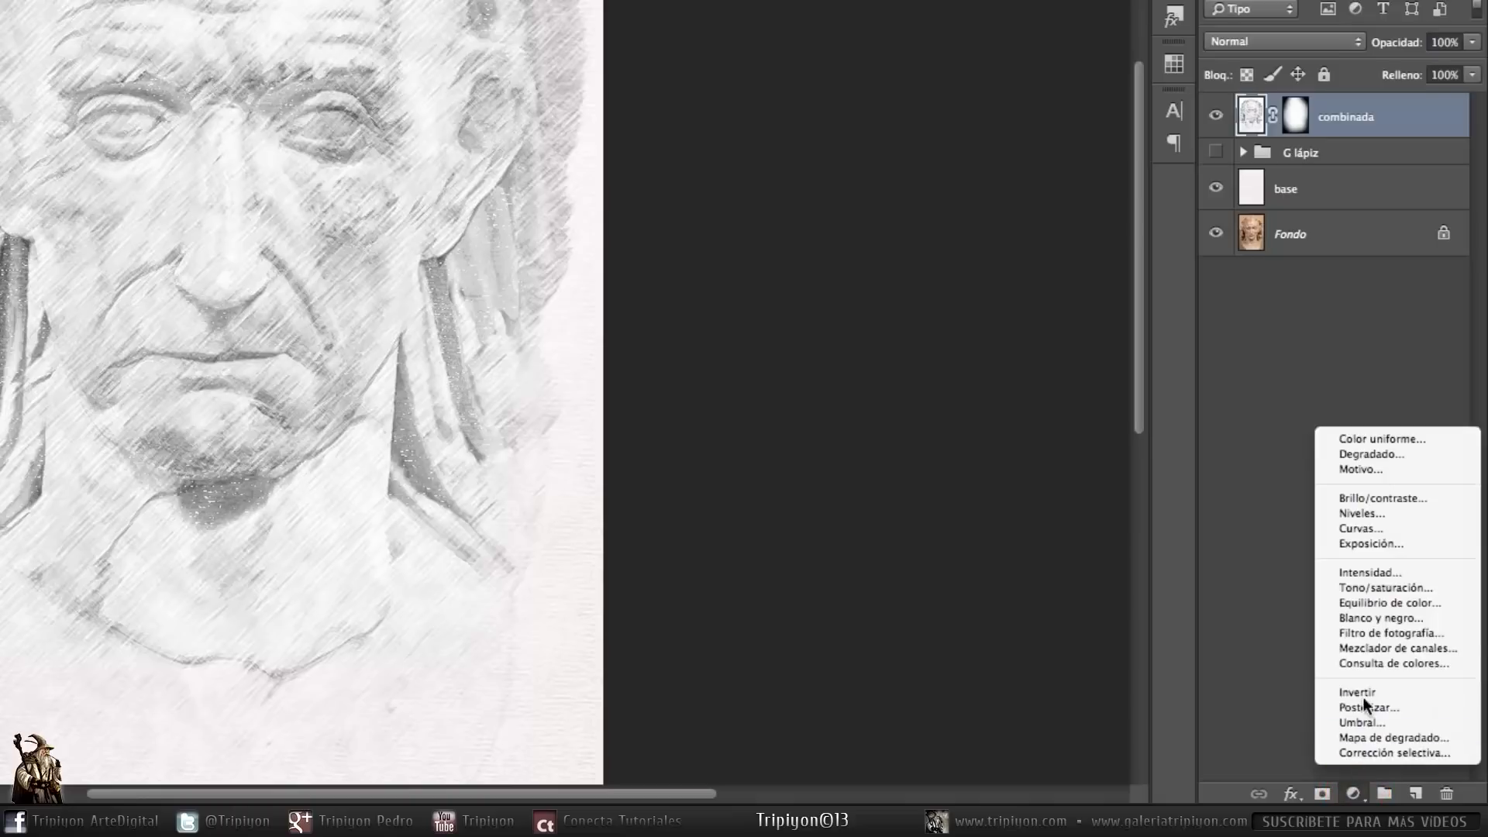
pyautogui.click(1370, 604)
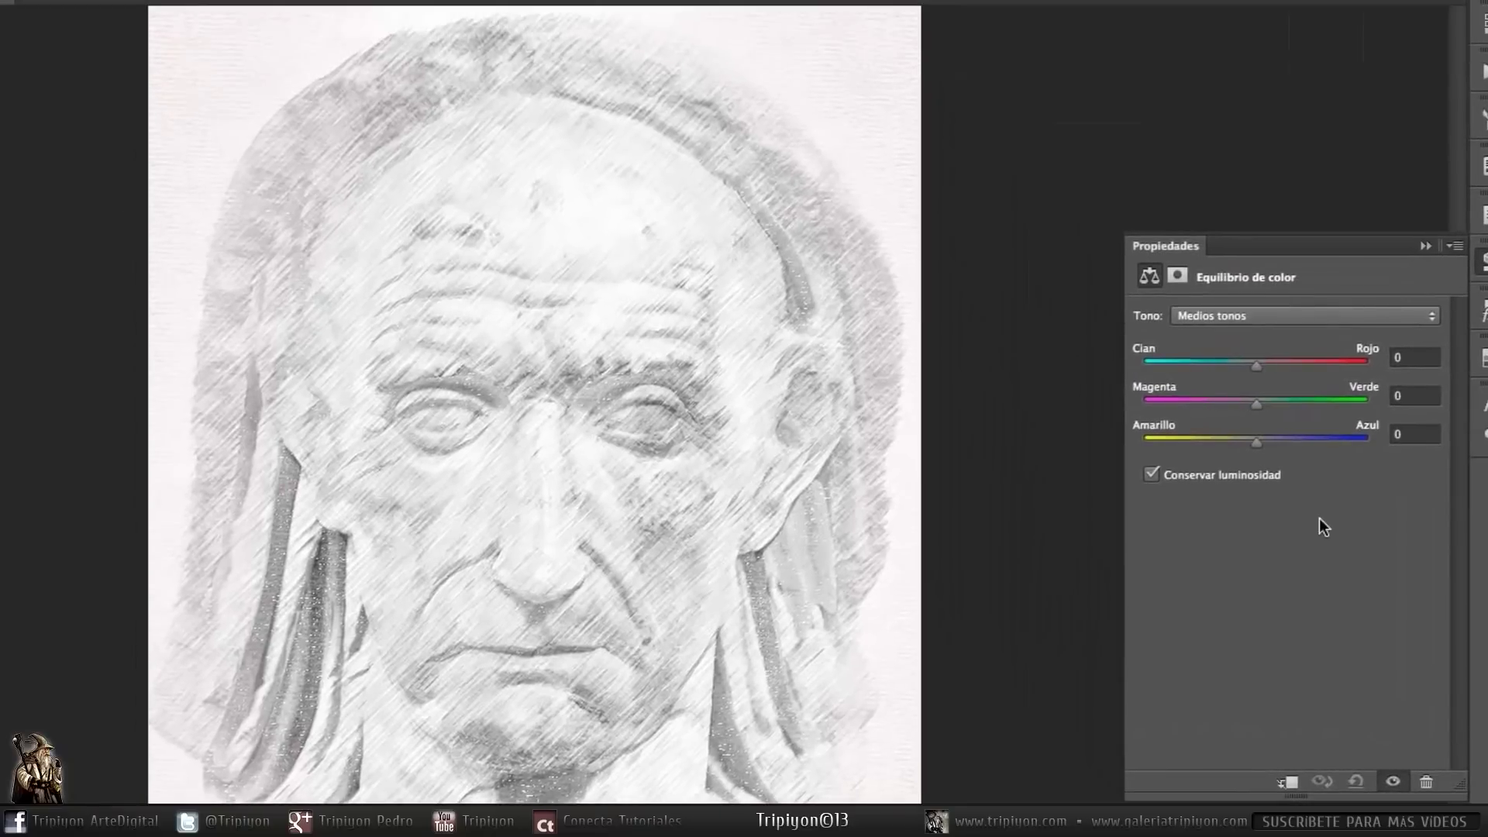
pyautogui.click(1260, 445)
pyautogui.moveTo(1257, 443); pyautogui.dragTo(1244, 441)
pyautogui.click(1288, 786)
# Step: Set the Medios tonos balance to -10 on Amarillo/Azul and +9 on Cian/Rojo, and compare the image with and without the adjustment
pyautogui.moveTo(1248, 440); pyautogui.dragTo(1192, 437)
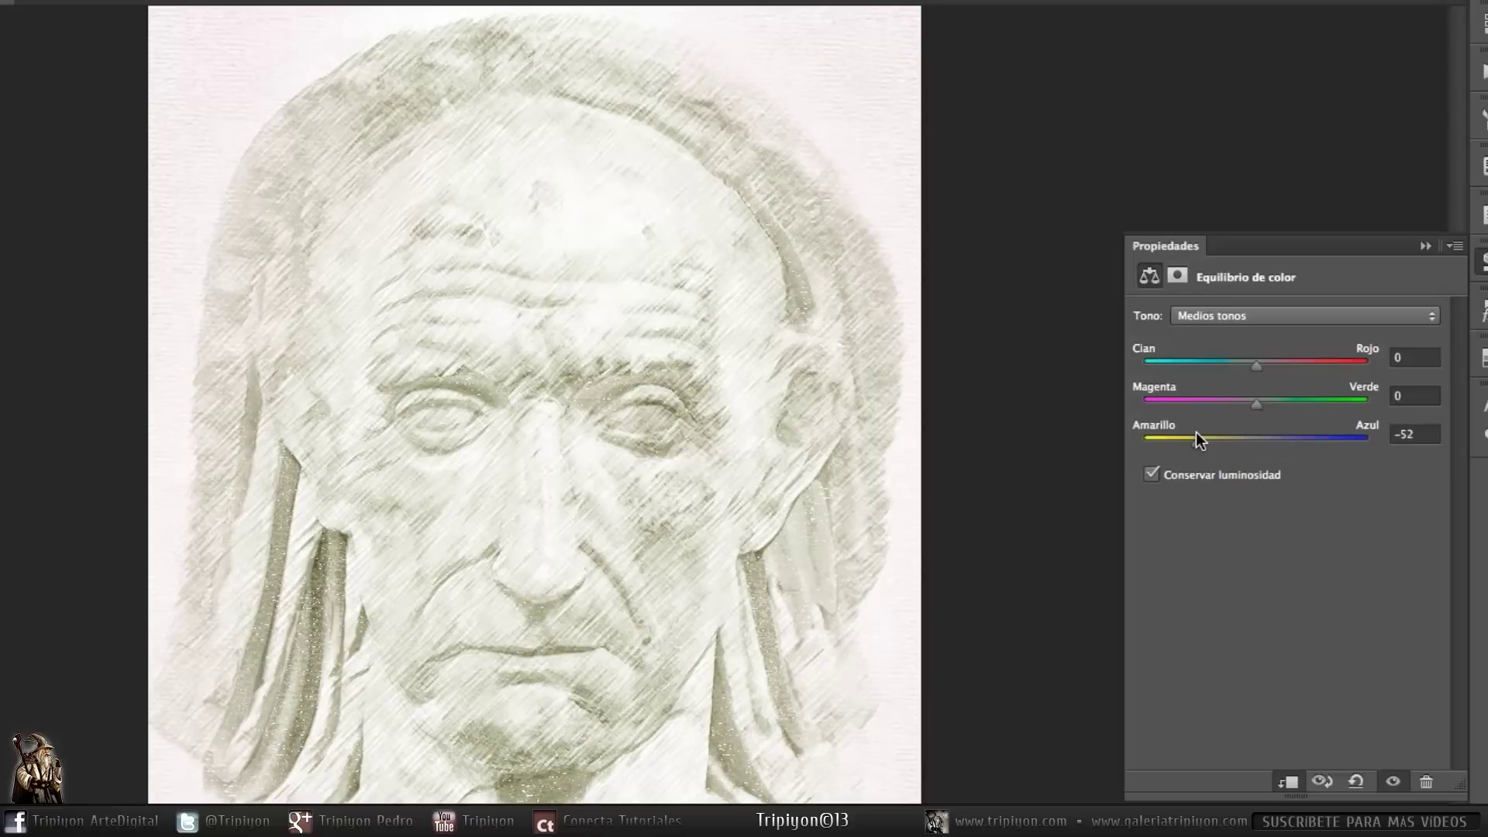
pyautogui.moveTo(1197, 438); pyautogui.dragTo(1206, 440)
pyautogui.moveTo(1206, 432); pyautogui.dragTo(1244, 440)
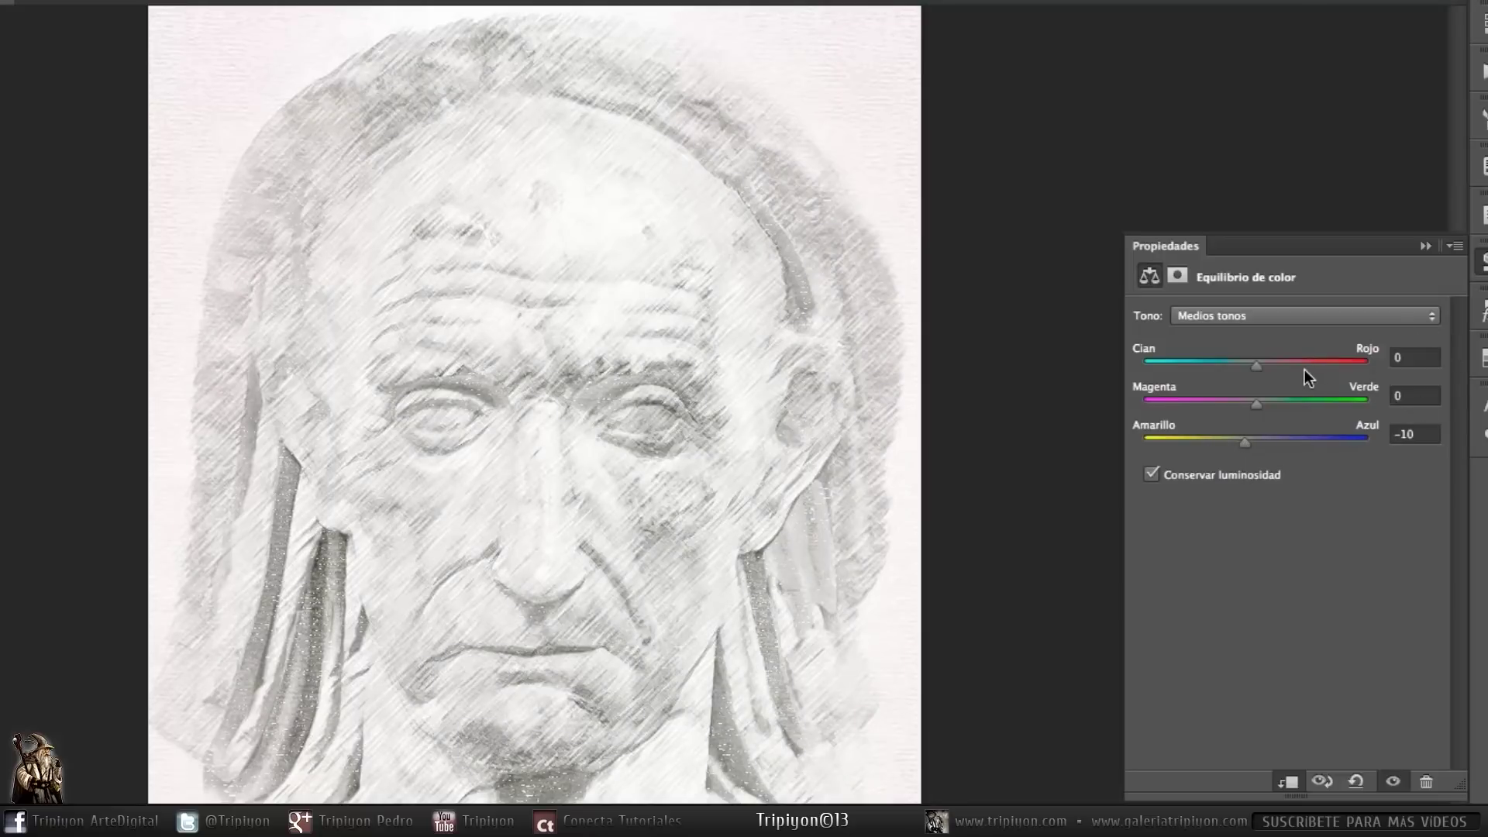
pyautogui.moveTo(1262, 372); pyautogui.dragTo(1257, 364)
pyautogui.moveTo(1260, 365); pyautogui.dragTo(1265, 366)
pyautogui.click(1392, 781)
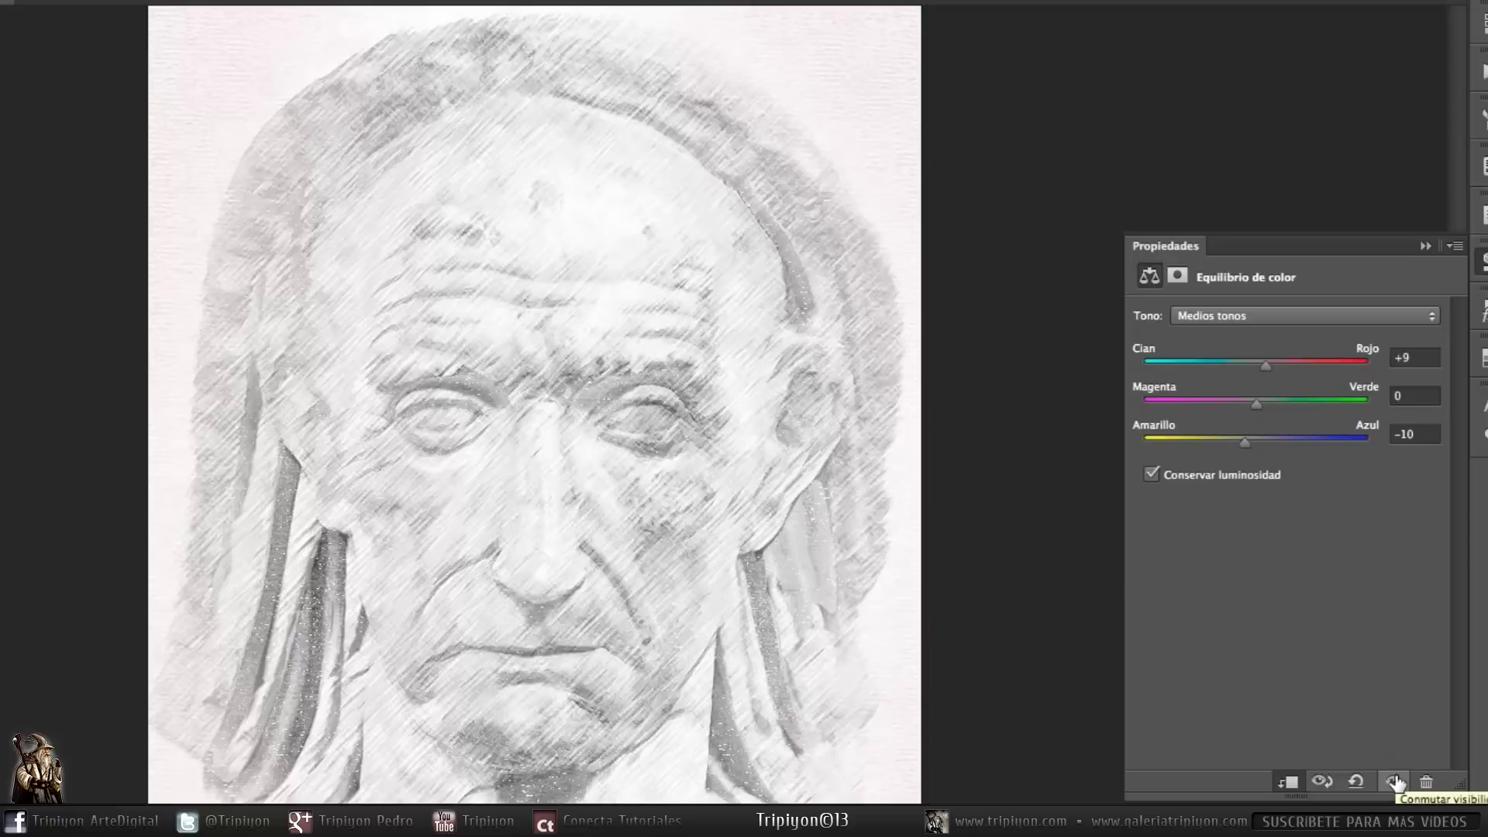
pyautogui.click(1393, 782)
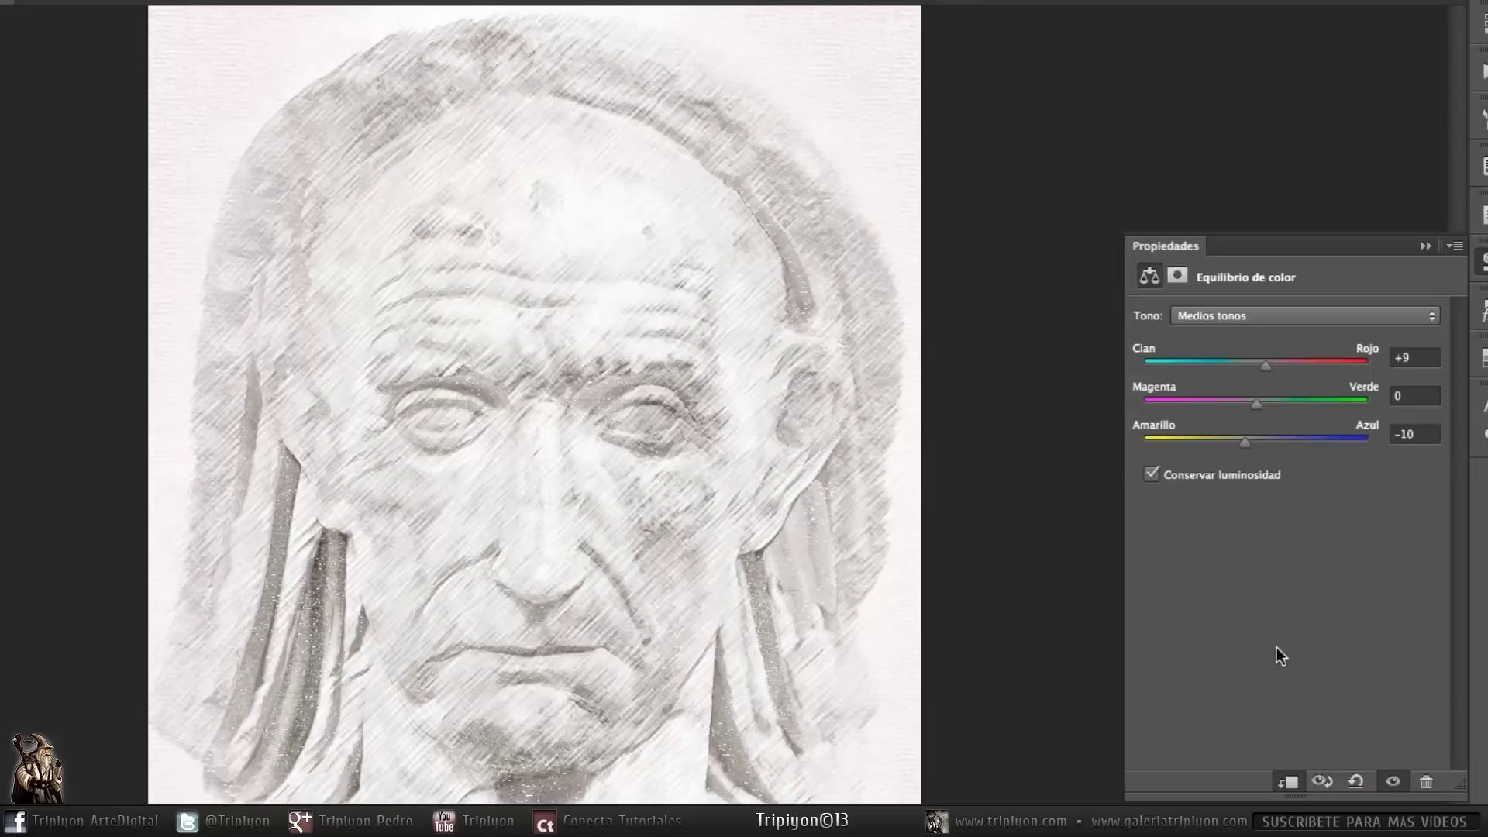
pyautogui.press('Tab')
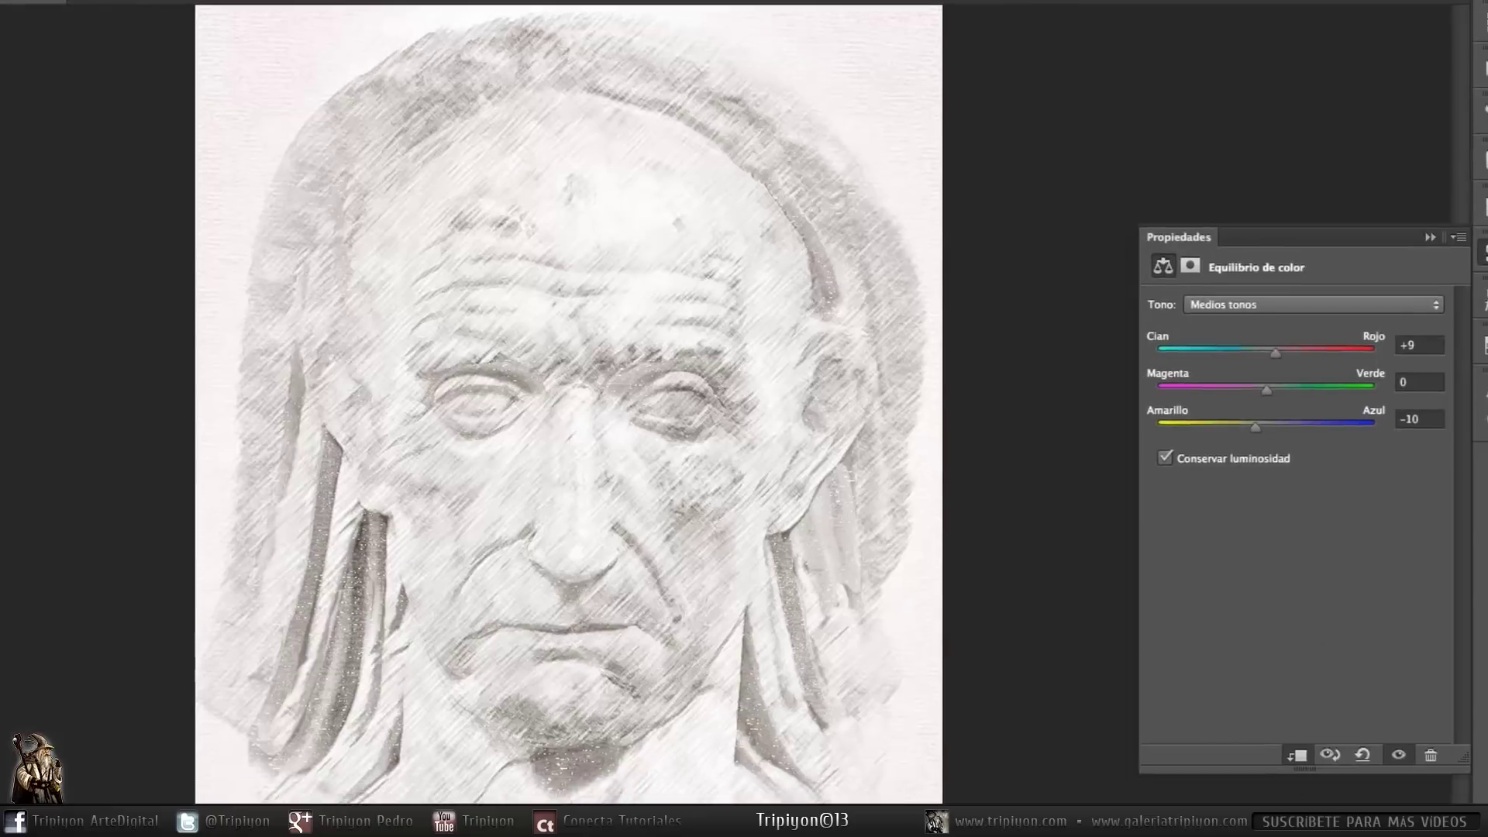